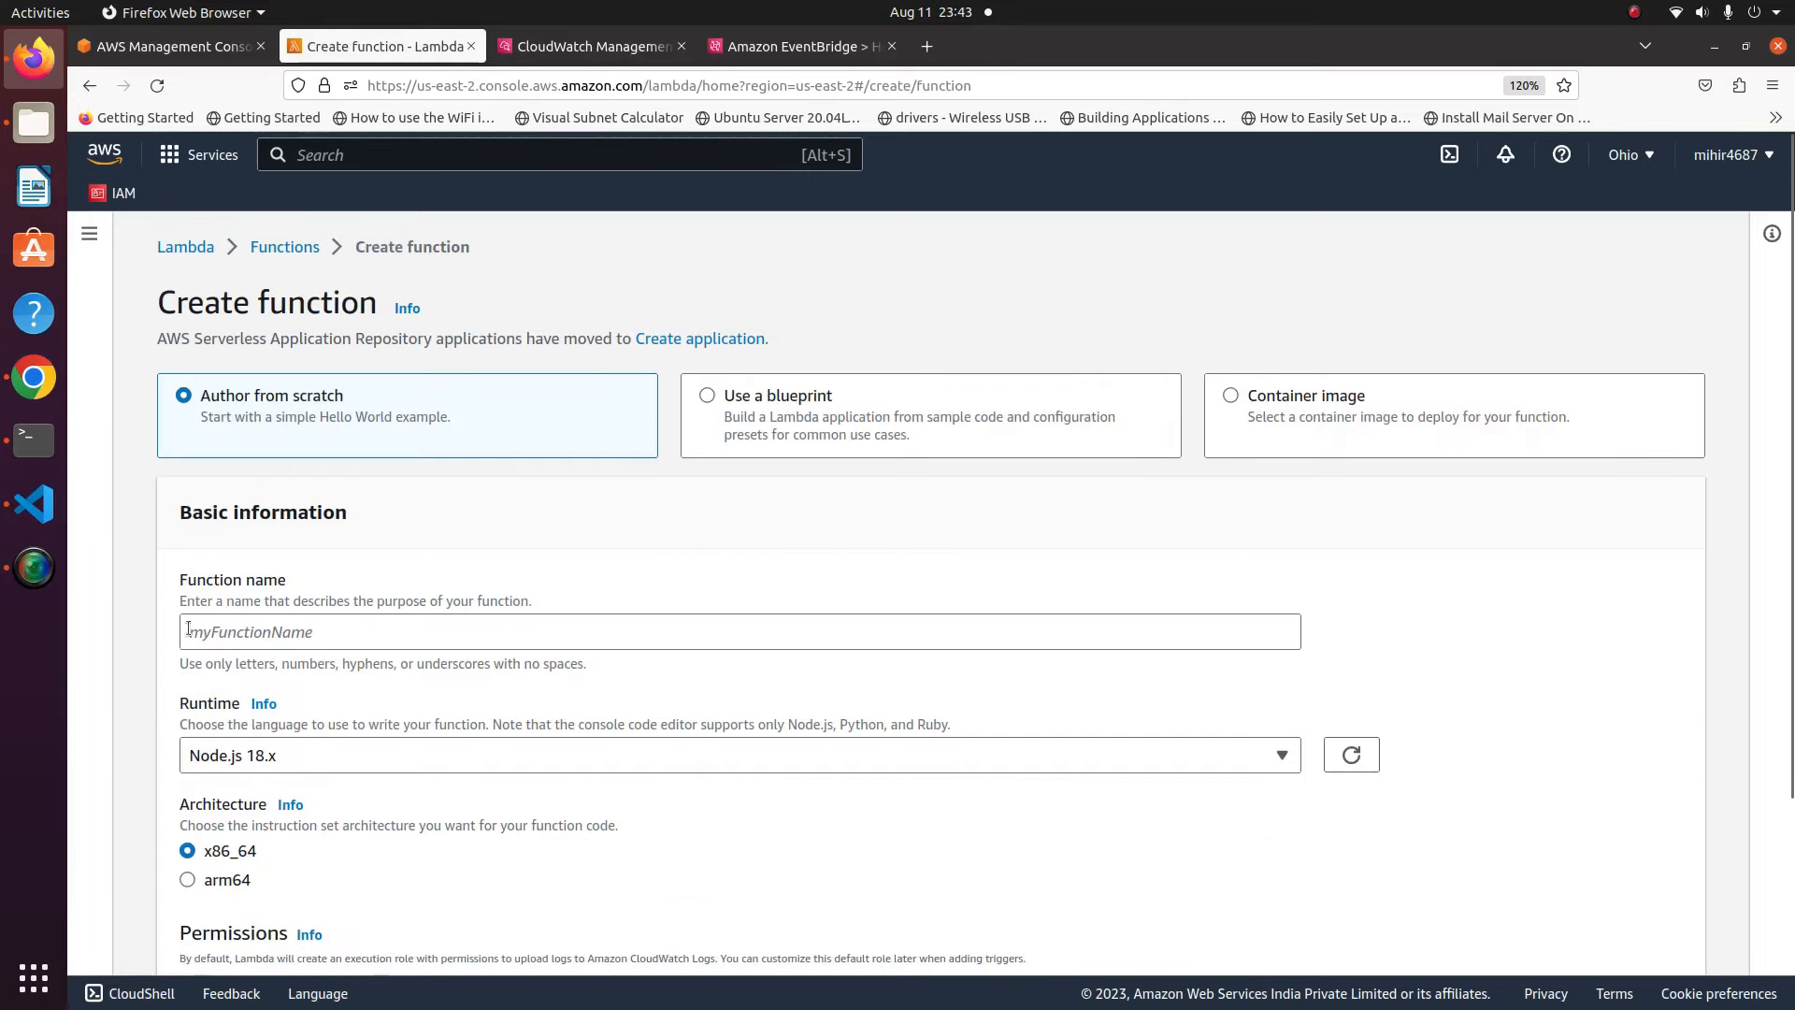
# Create a Lambda function from scratch named sample-function with the Python 3.9 runtime
pyautogui.click(225, 623)
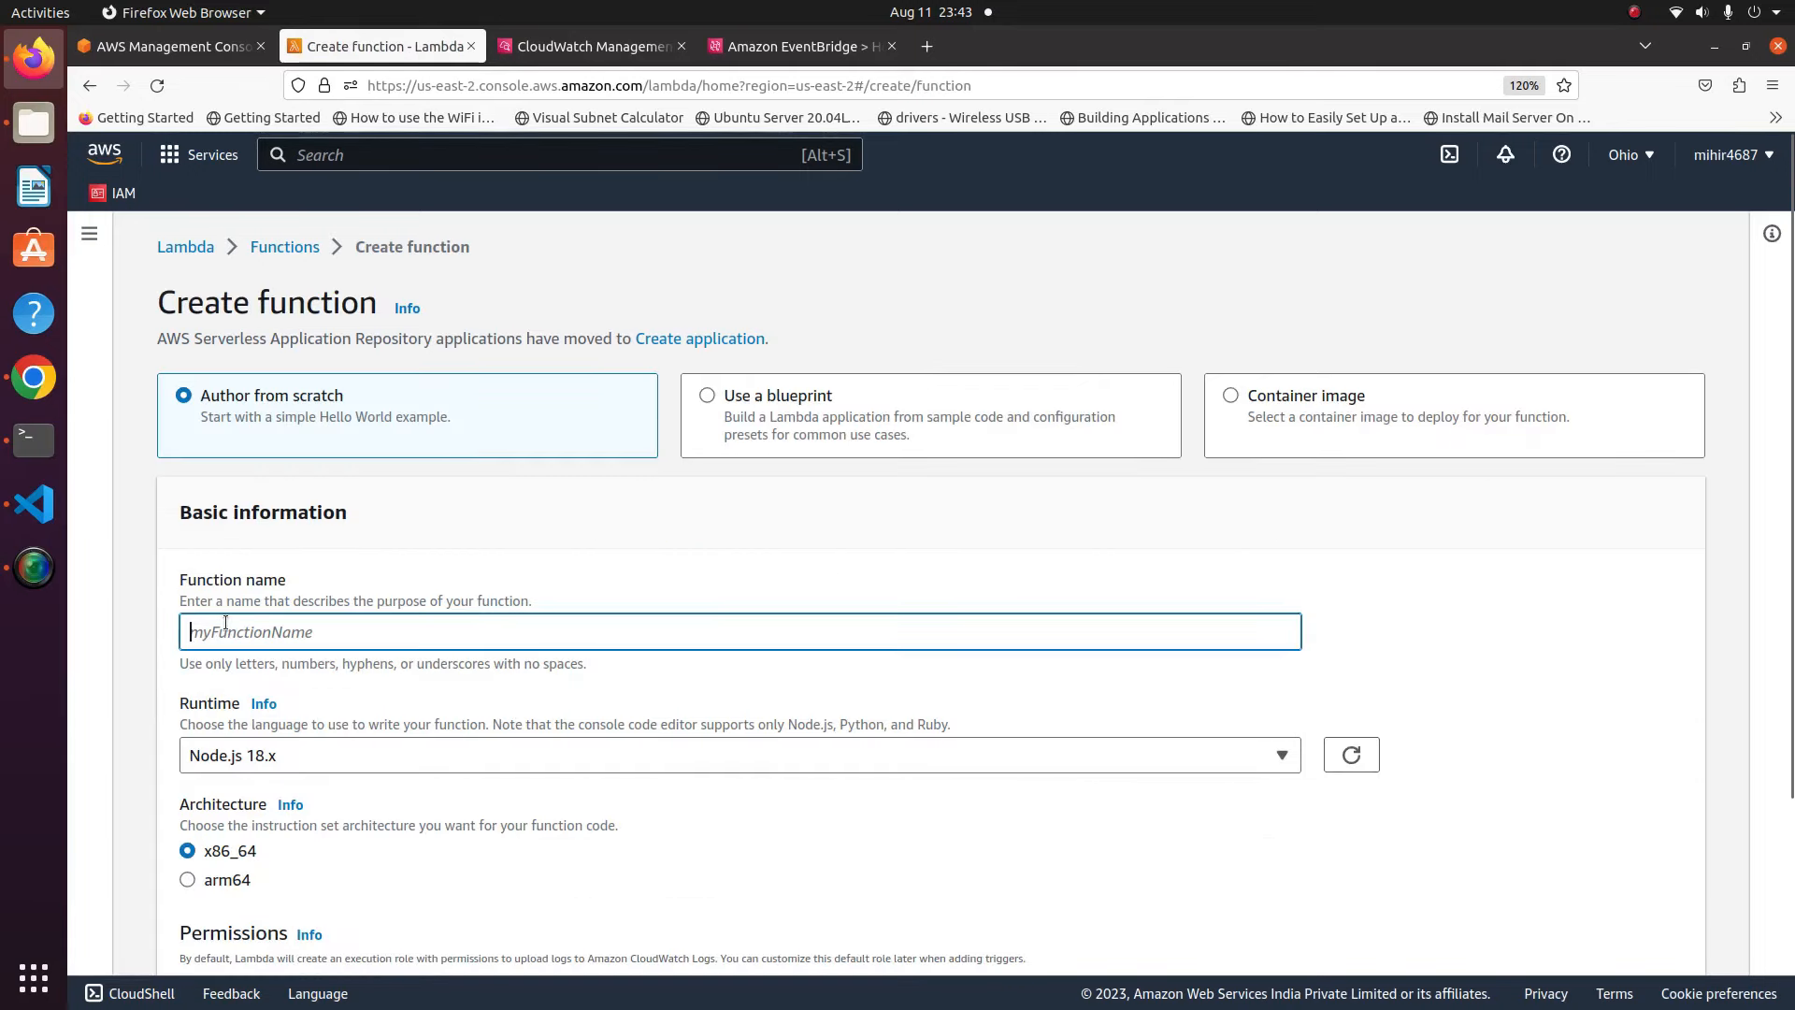
pyautogui.write('sample-function')
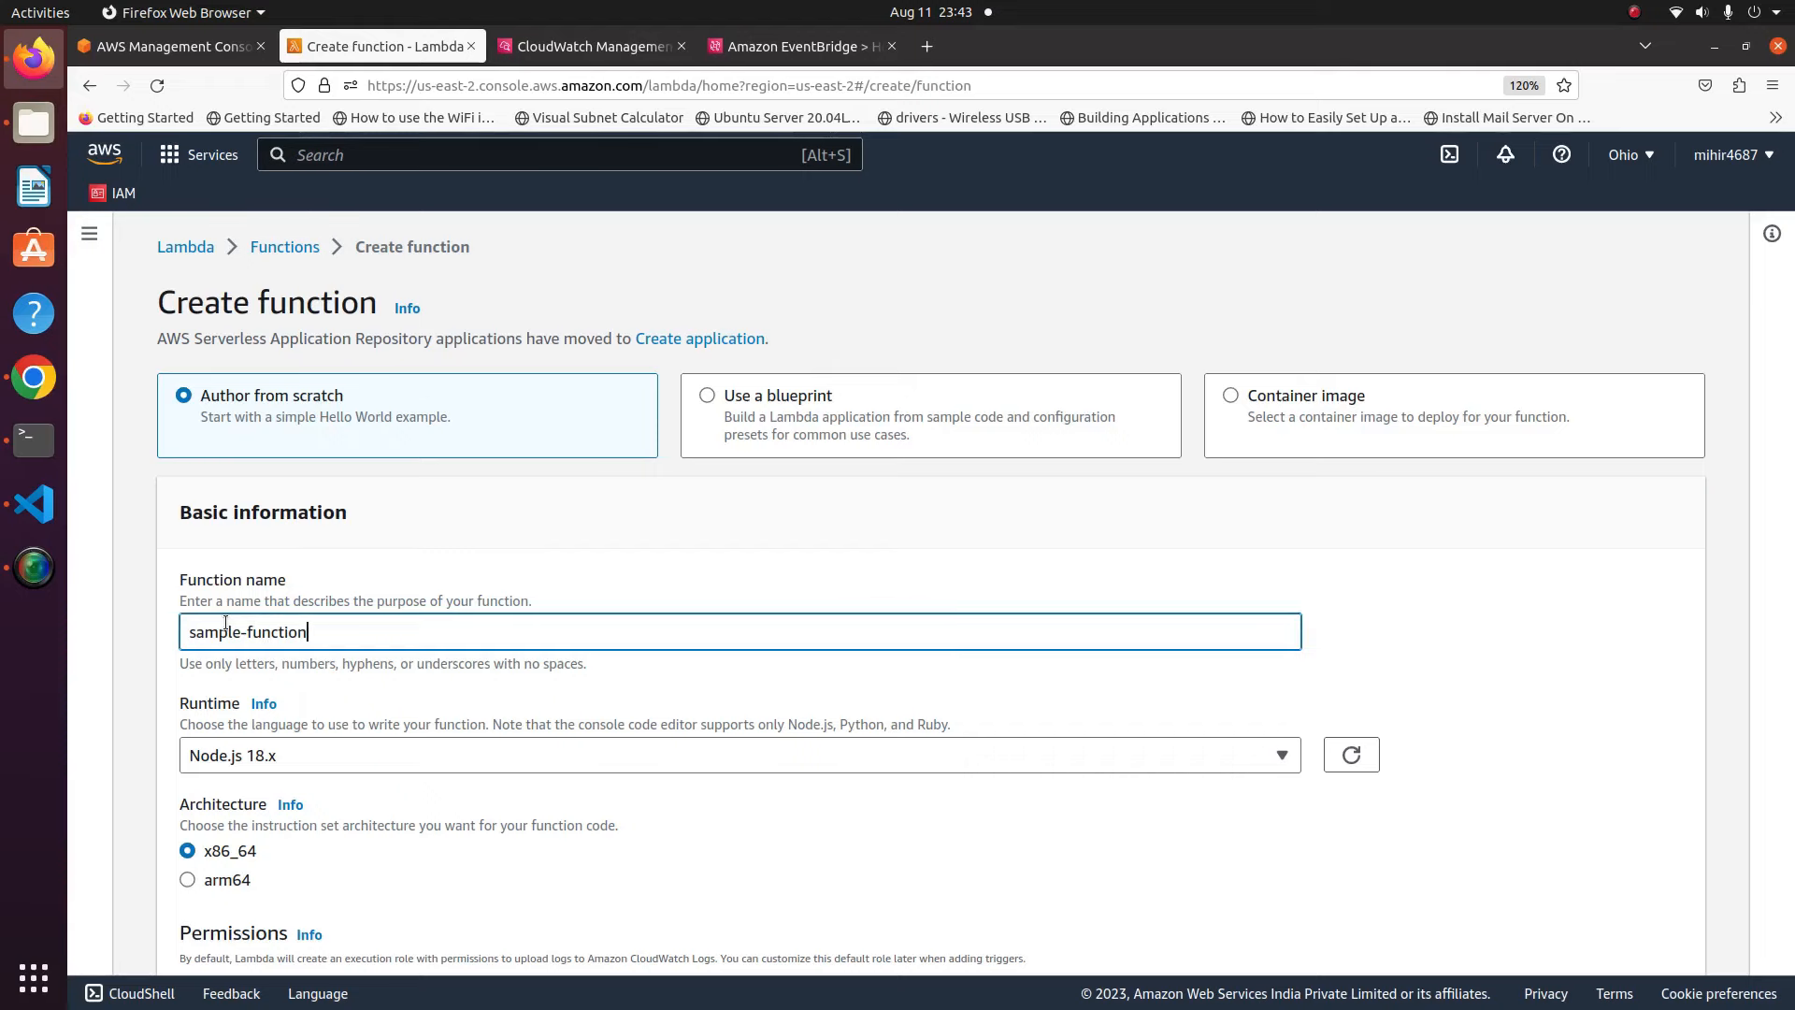
pyautogui.click(390, 766)
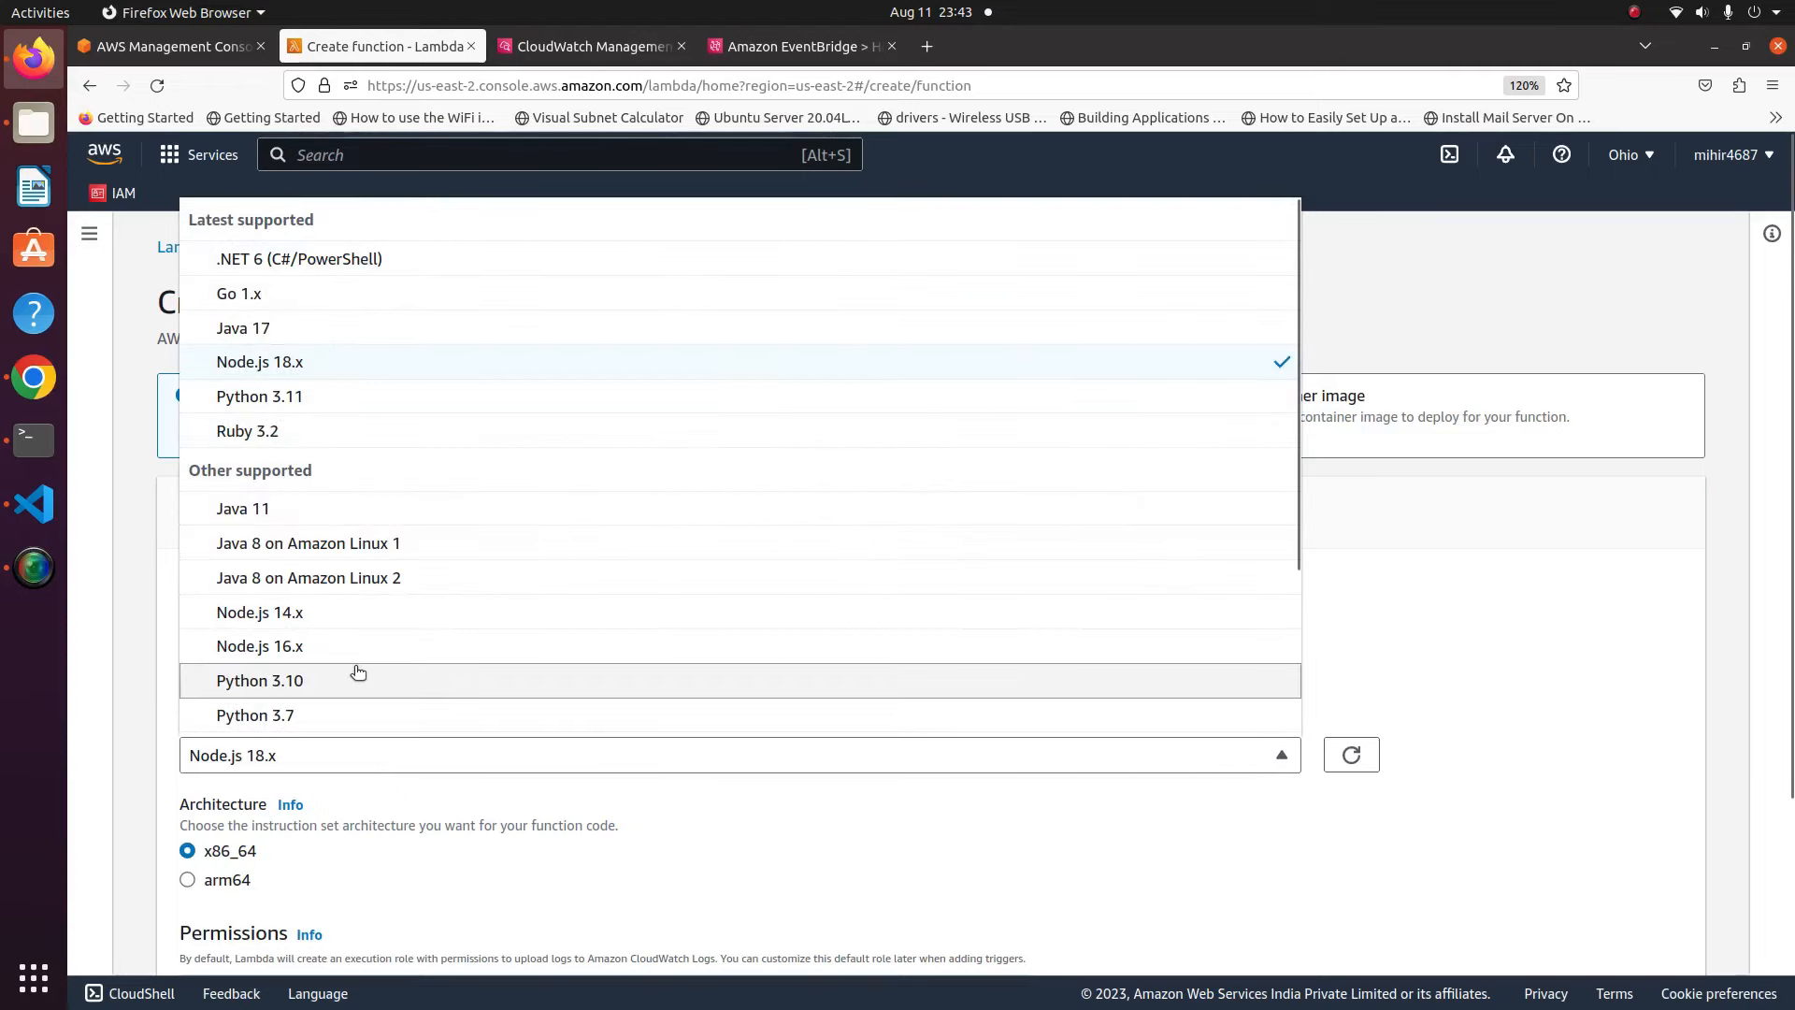
pyautogui.scroll(-3, 356, 666)
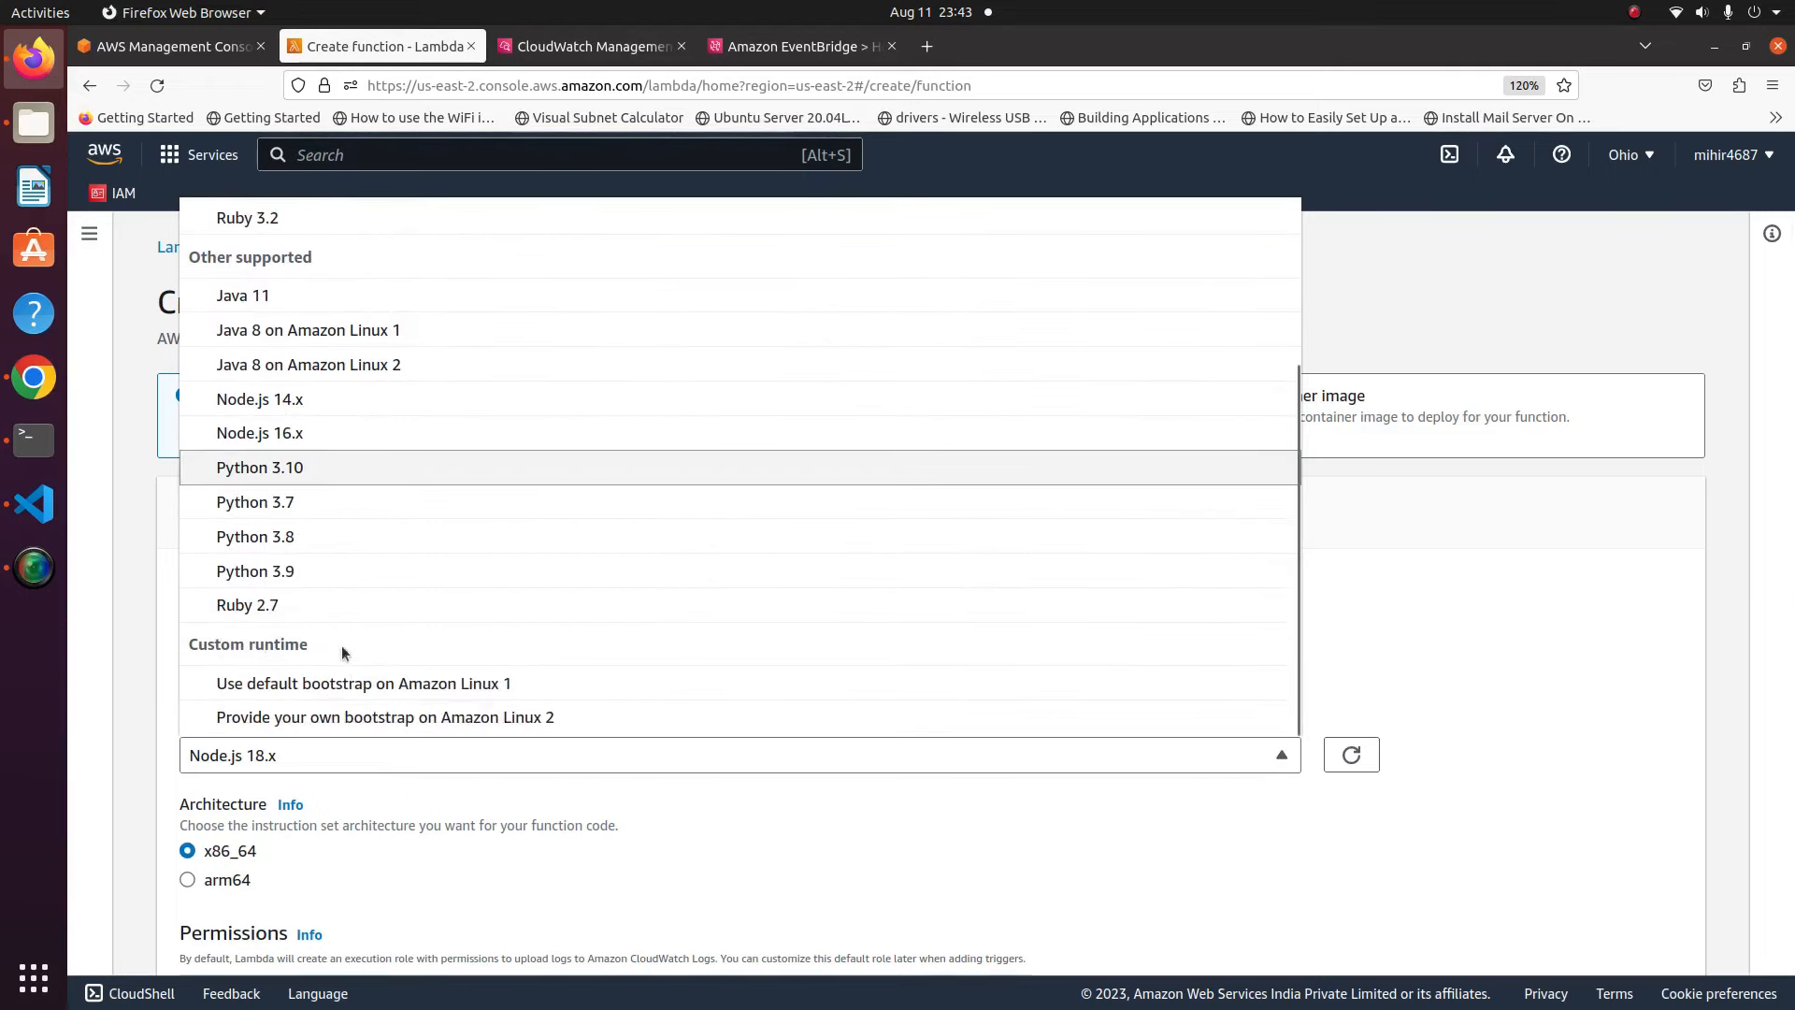
pyautogui.click(314, 568)
pyautogui.scroll(-3, 653, 866)
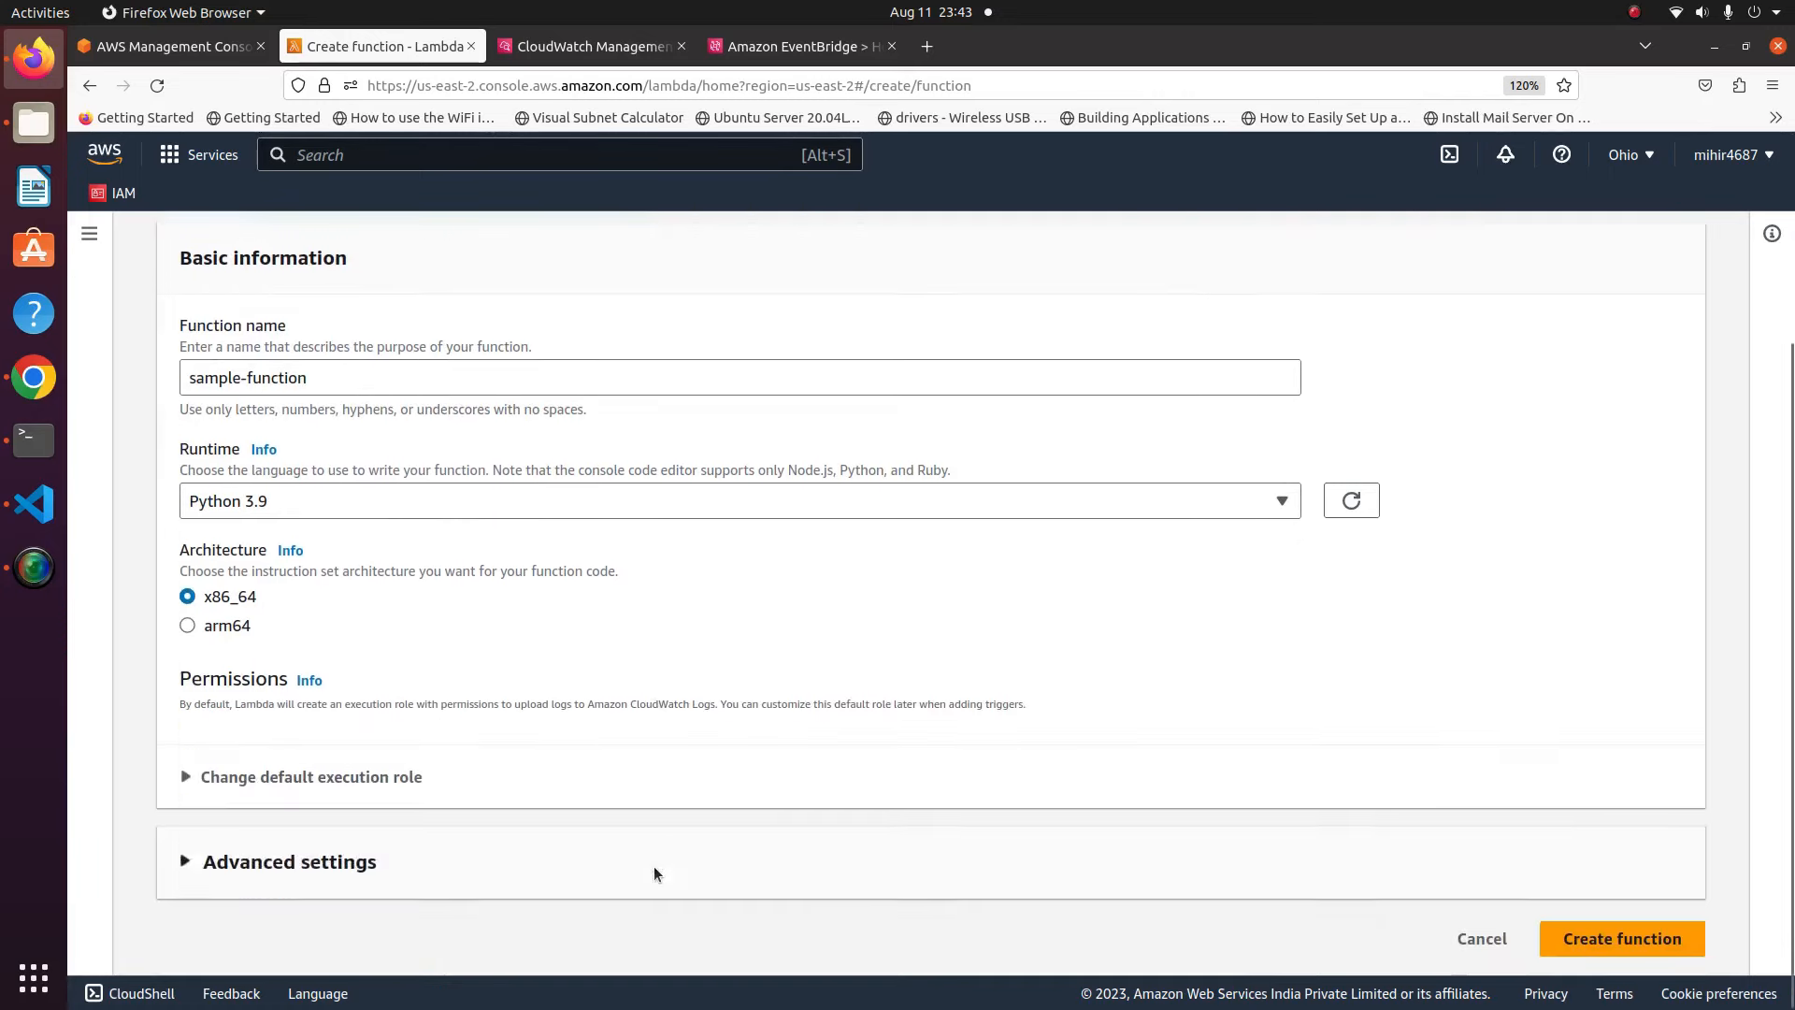
pyautogui.click(1590, 938)
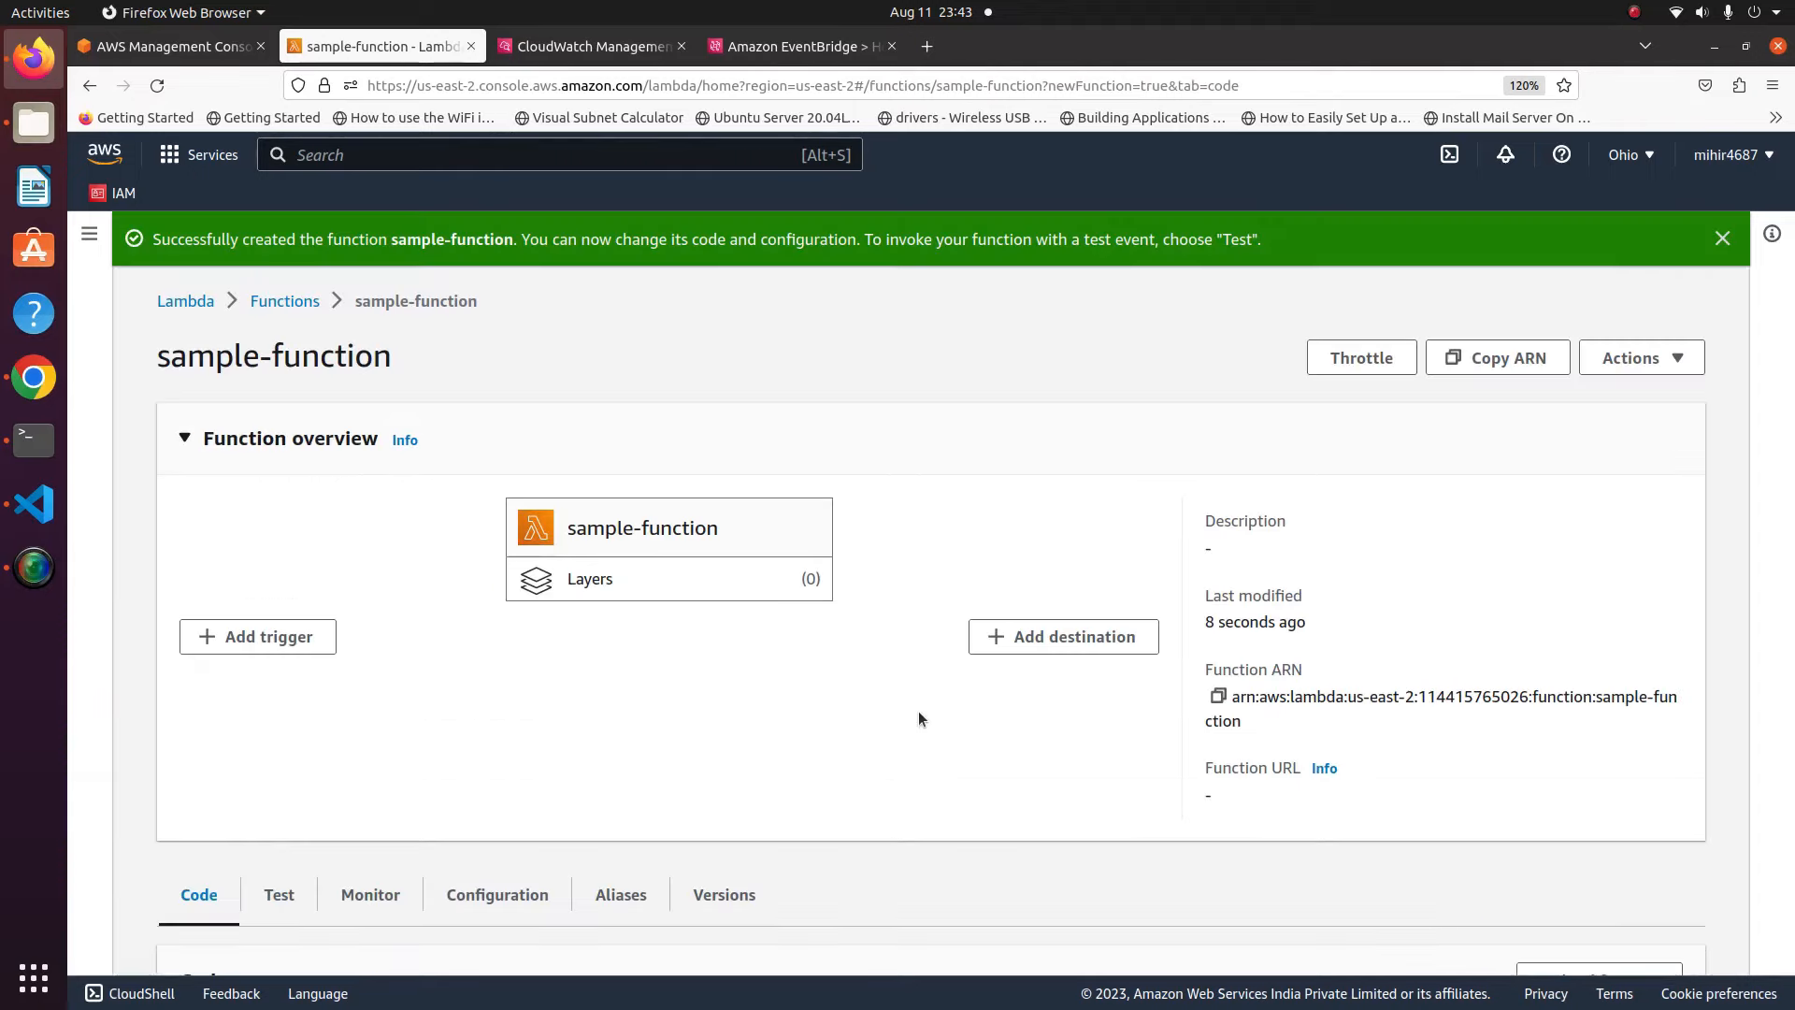
# Acknowledge the code change notice and open lambda_function.py in the code source editor
pyautogui.scroll(-5, 918, 711)
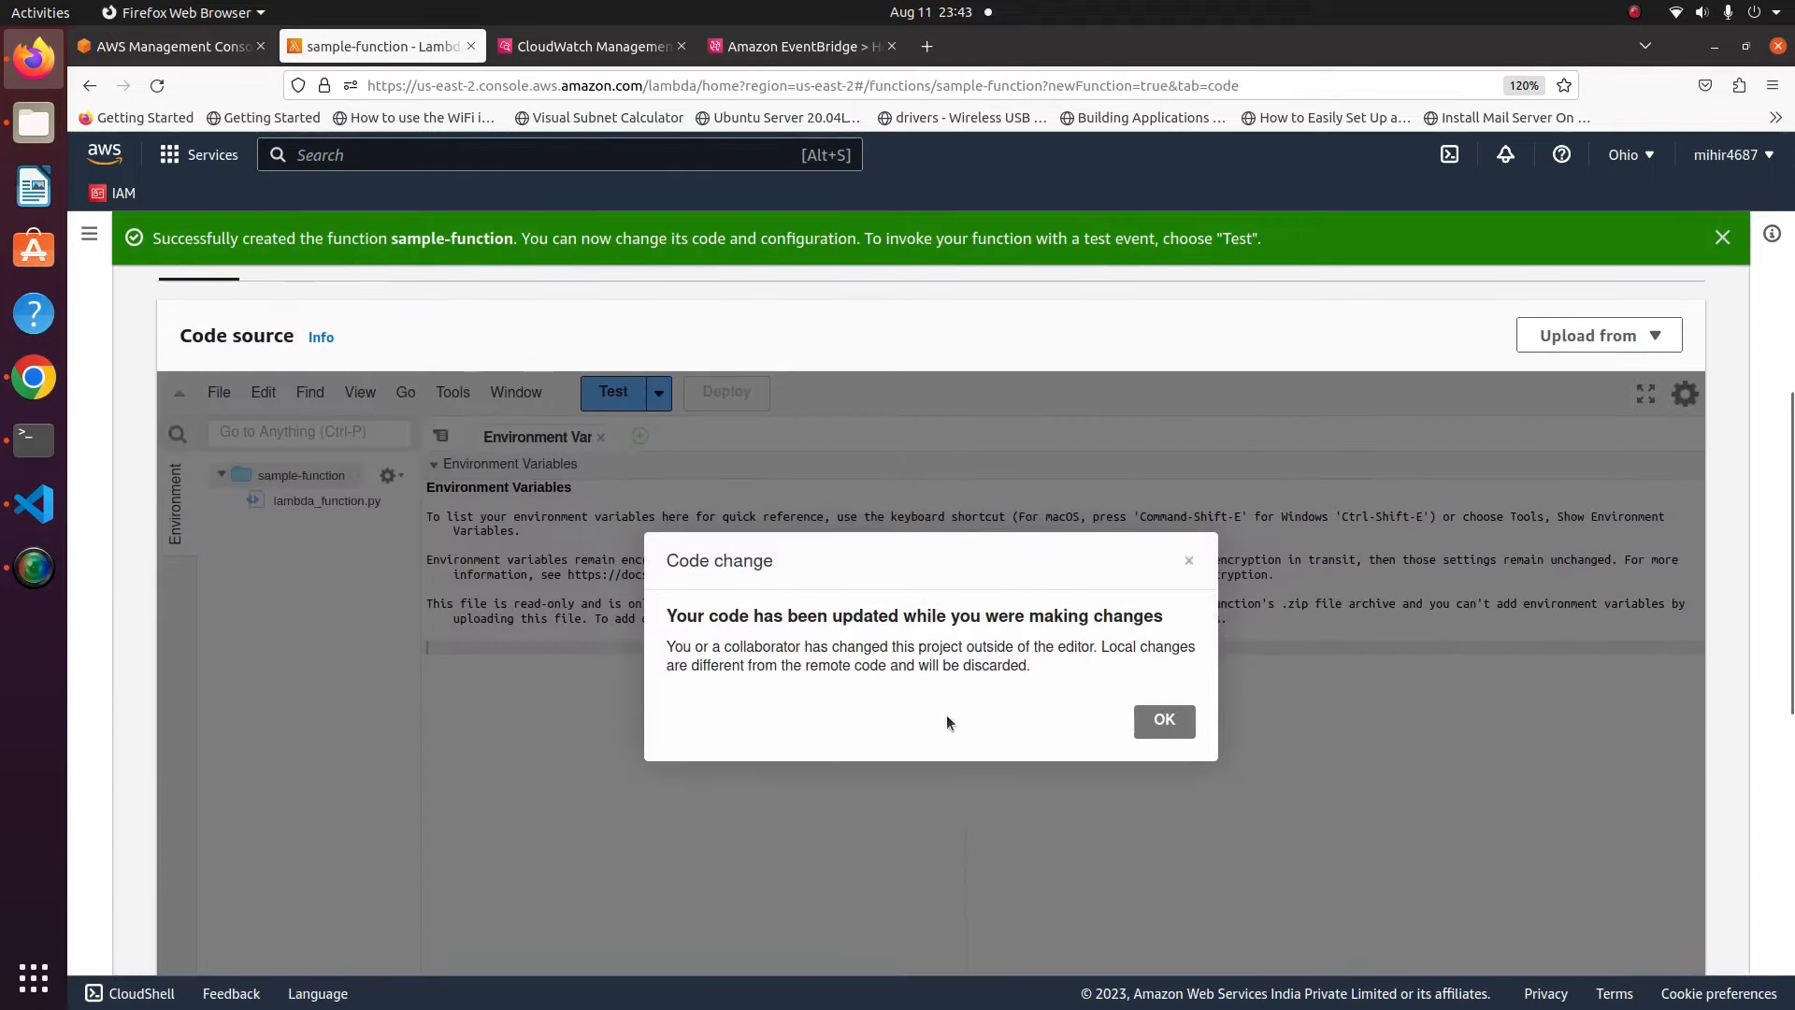
pyautogui.click(1164, 719)
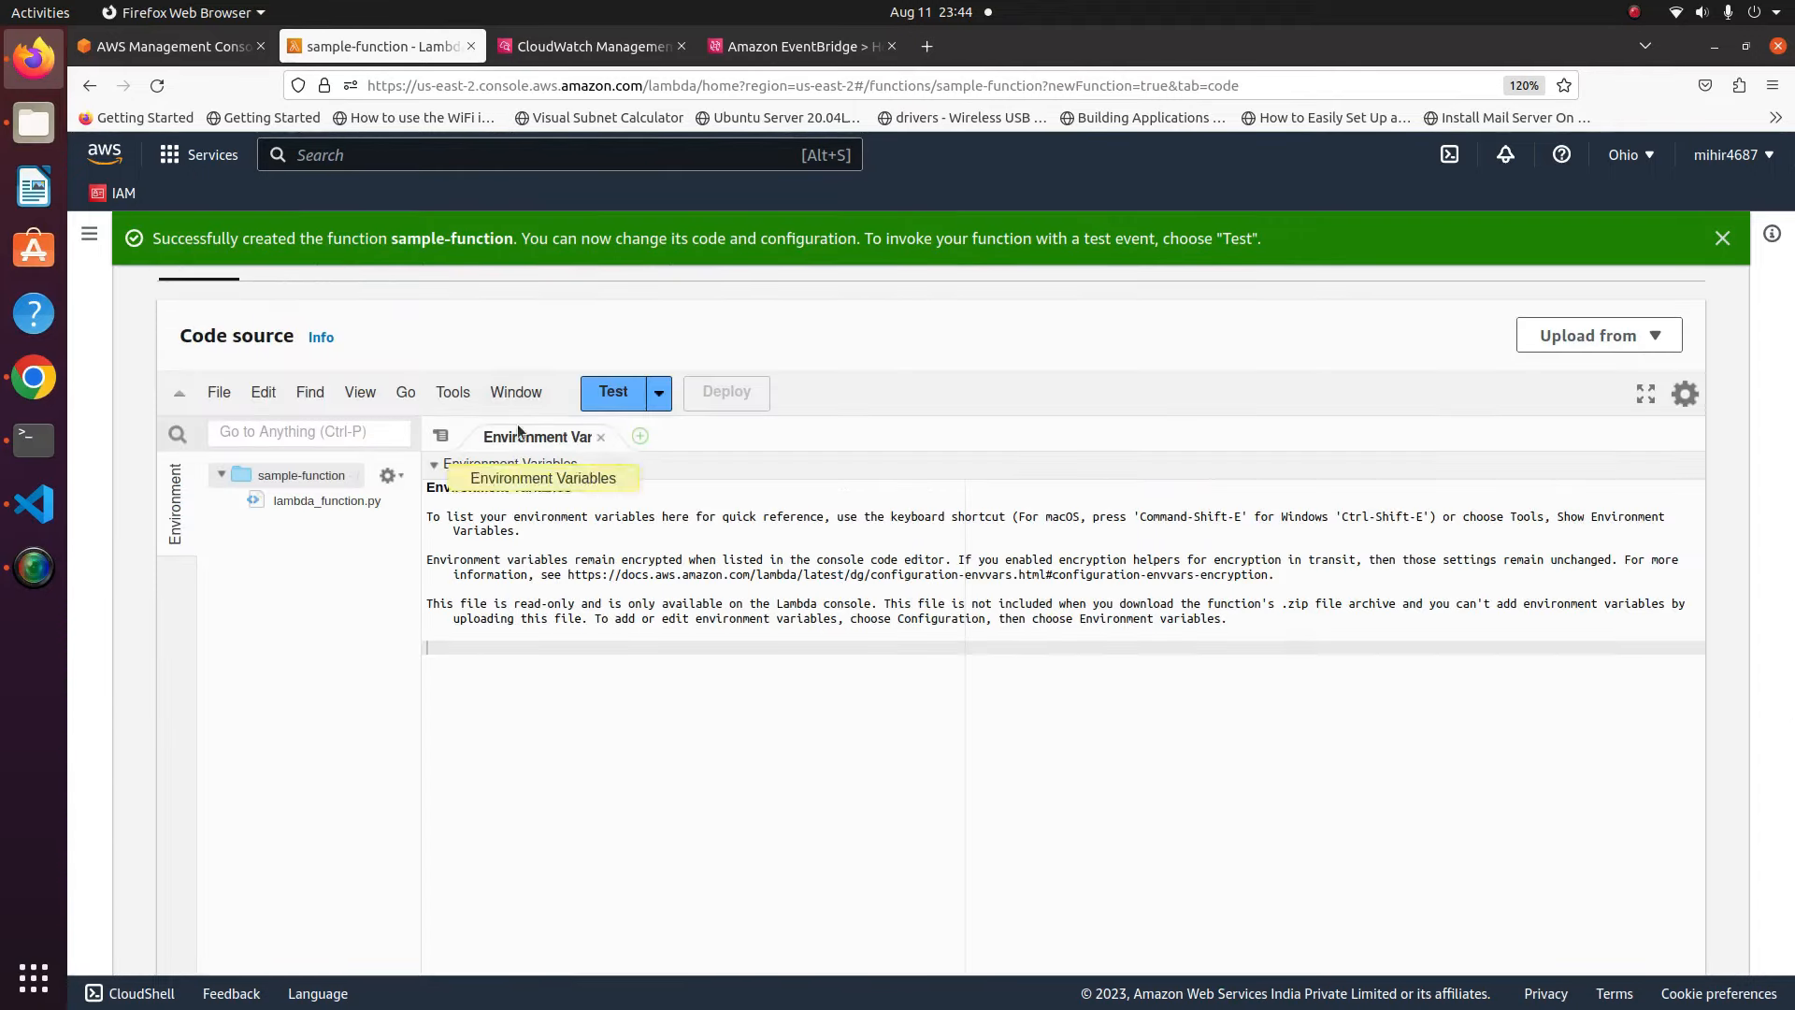
pyautogui.doubleClick(319, 502)
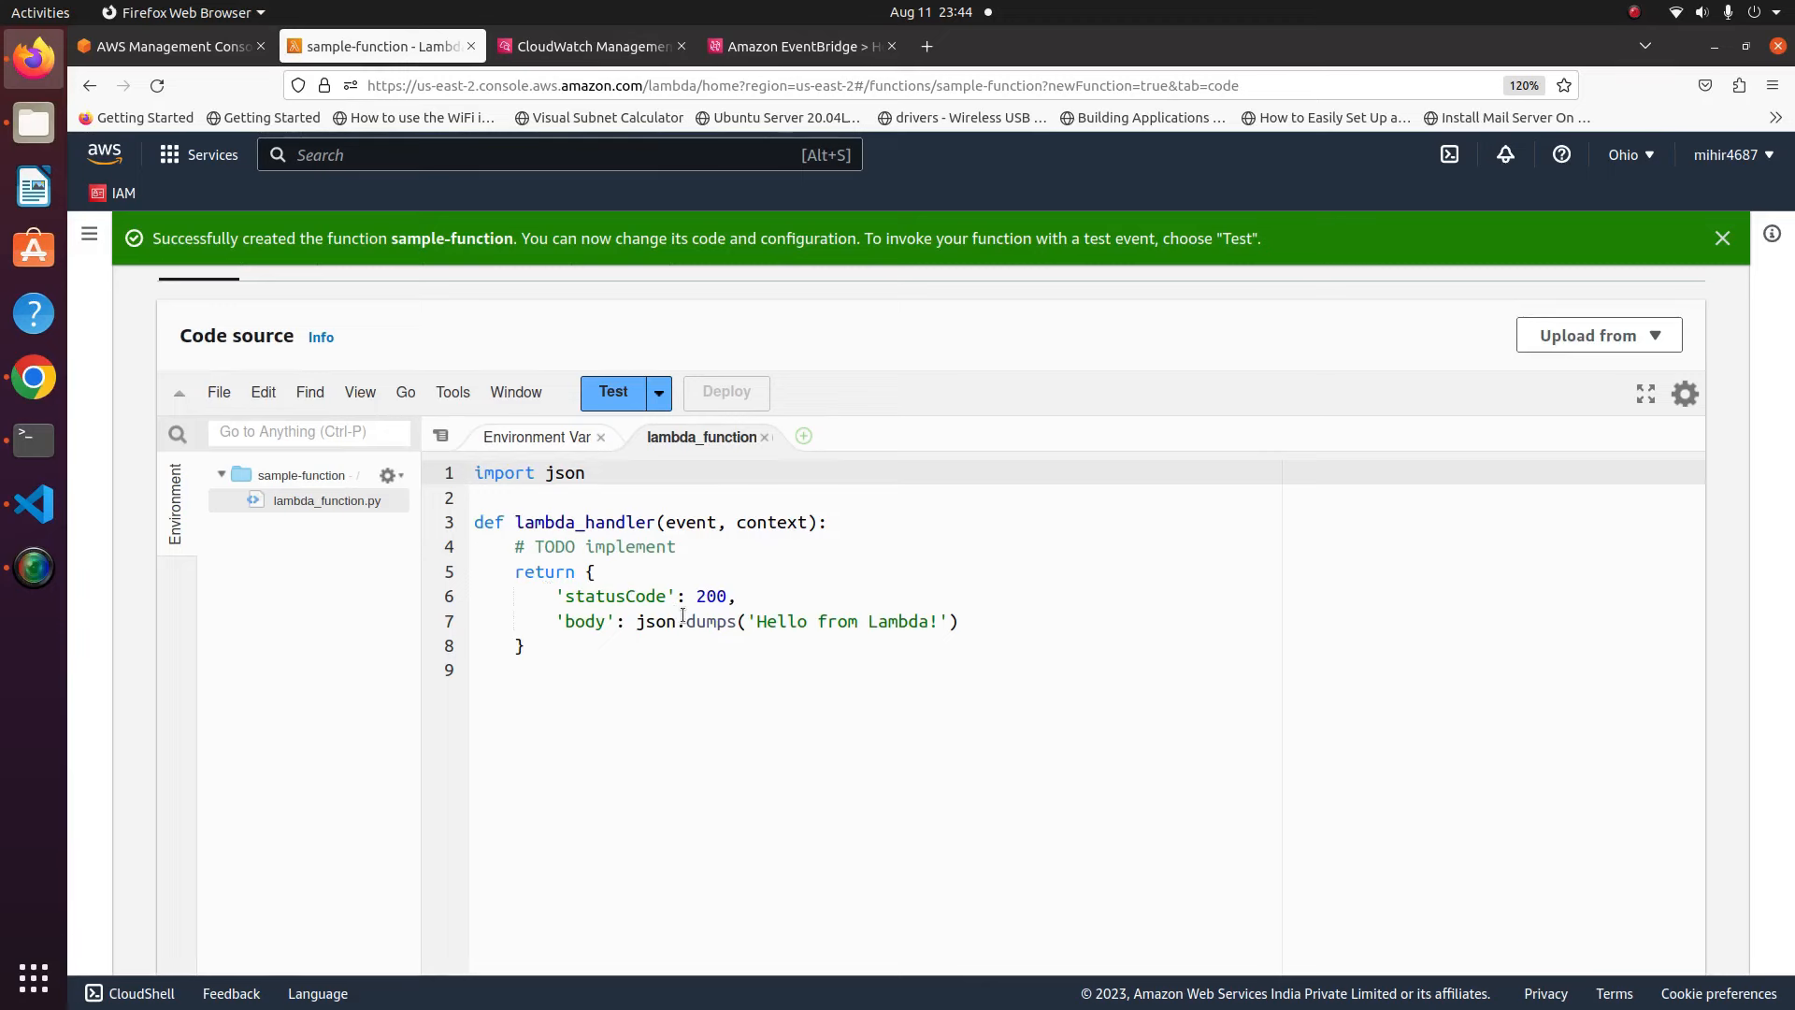
# Switch to Visual Studio Code and copy the lambda_time.py code from the datetime import through the print line
pyautogui.click(58, 506)
pyautogui.click(738, 432)
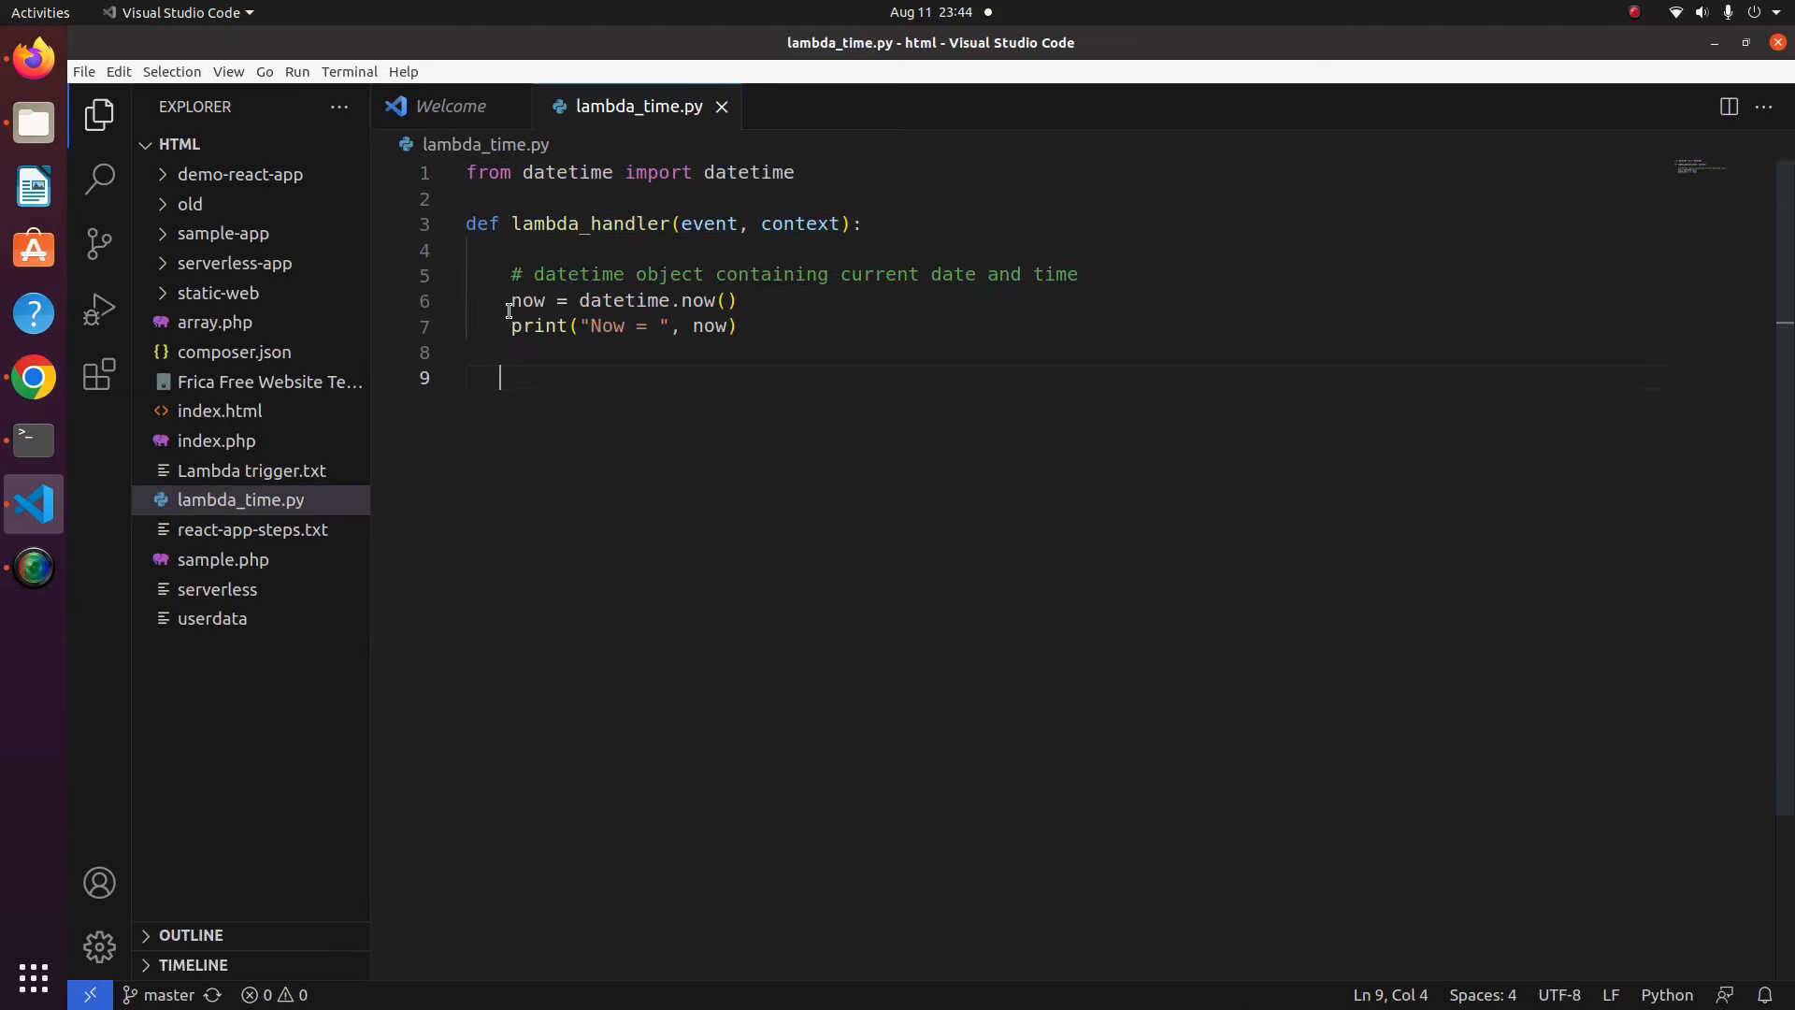
pyautogui.moveTo(509, 311); pyautogui.dragTo(754, 325)
pyautogui.click(754, 325)
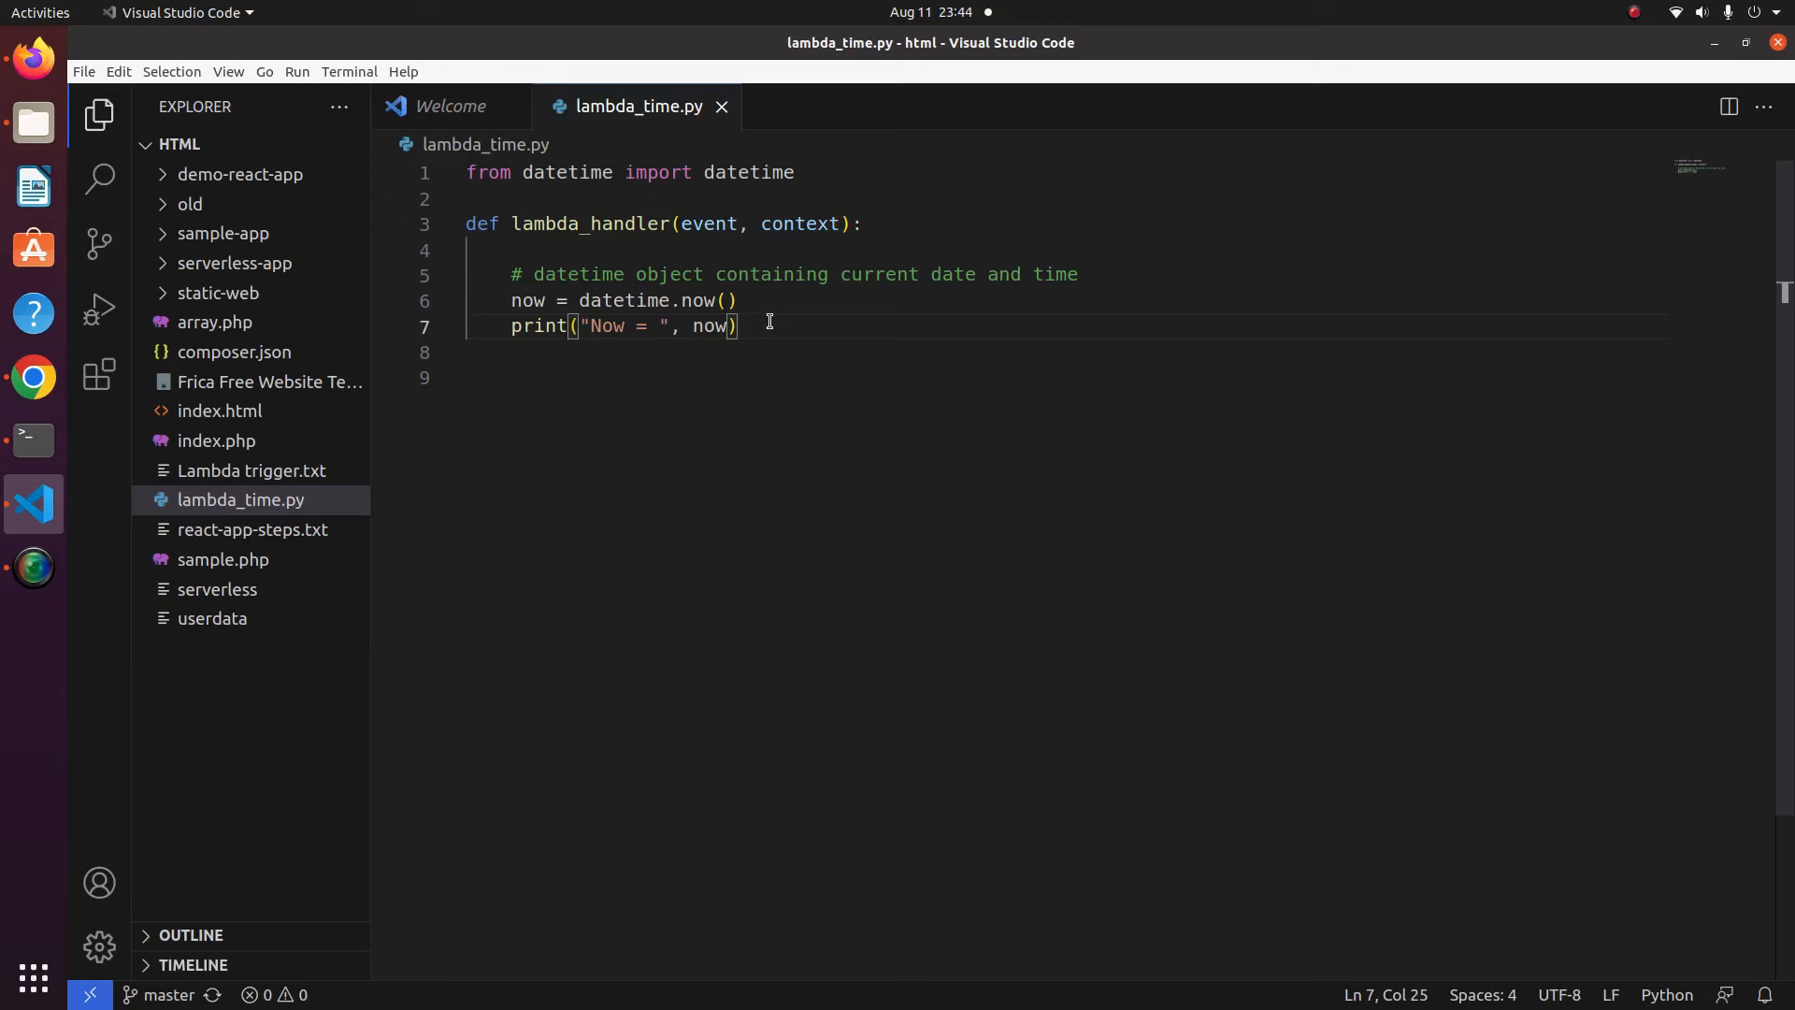
pyautogui.moveTo(738, 326); pyautogui.dragTo(464, 163)
pyautogui.hotkey('ctrl', 'c')
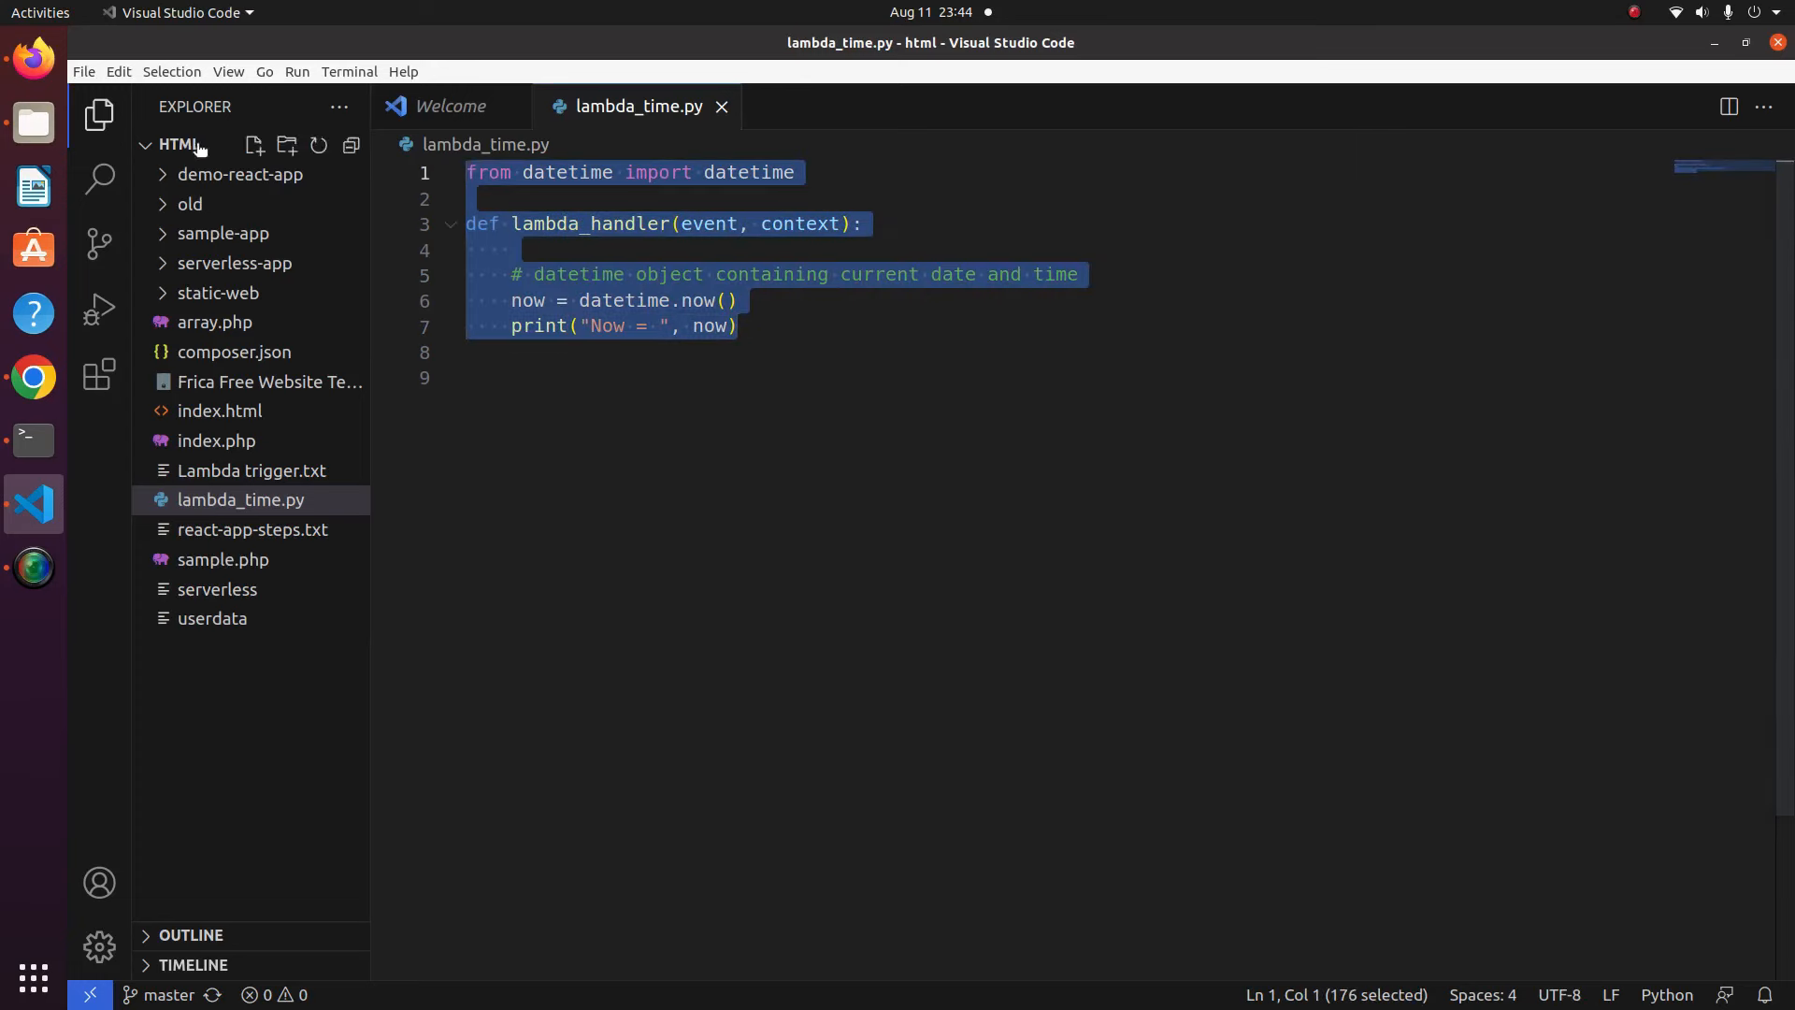
# Back in Firefox, replace all the code in lambda_function.py with the copied datetime handler and deploy the function
pyautogui.click(33, 58)
pyautogui.click(620, 545)
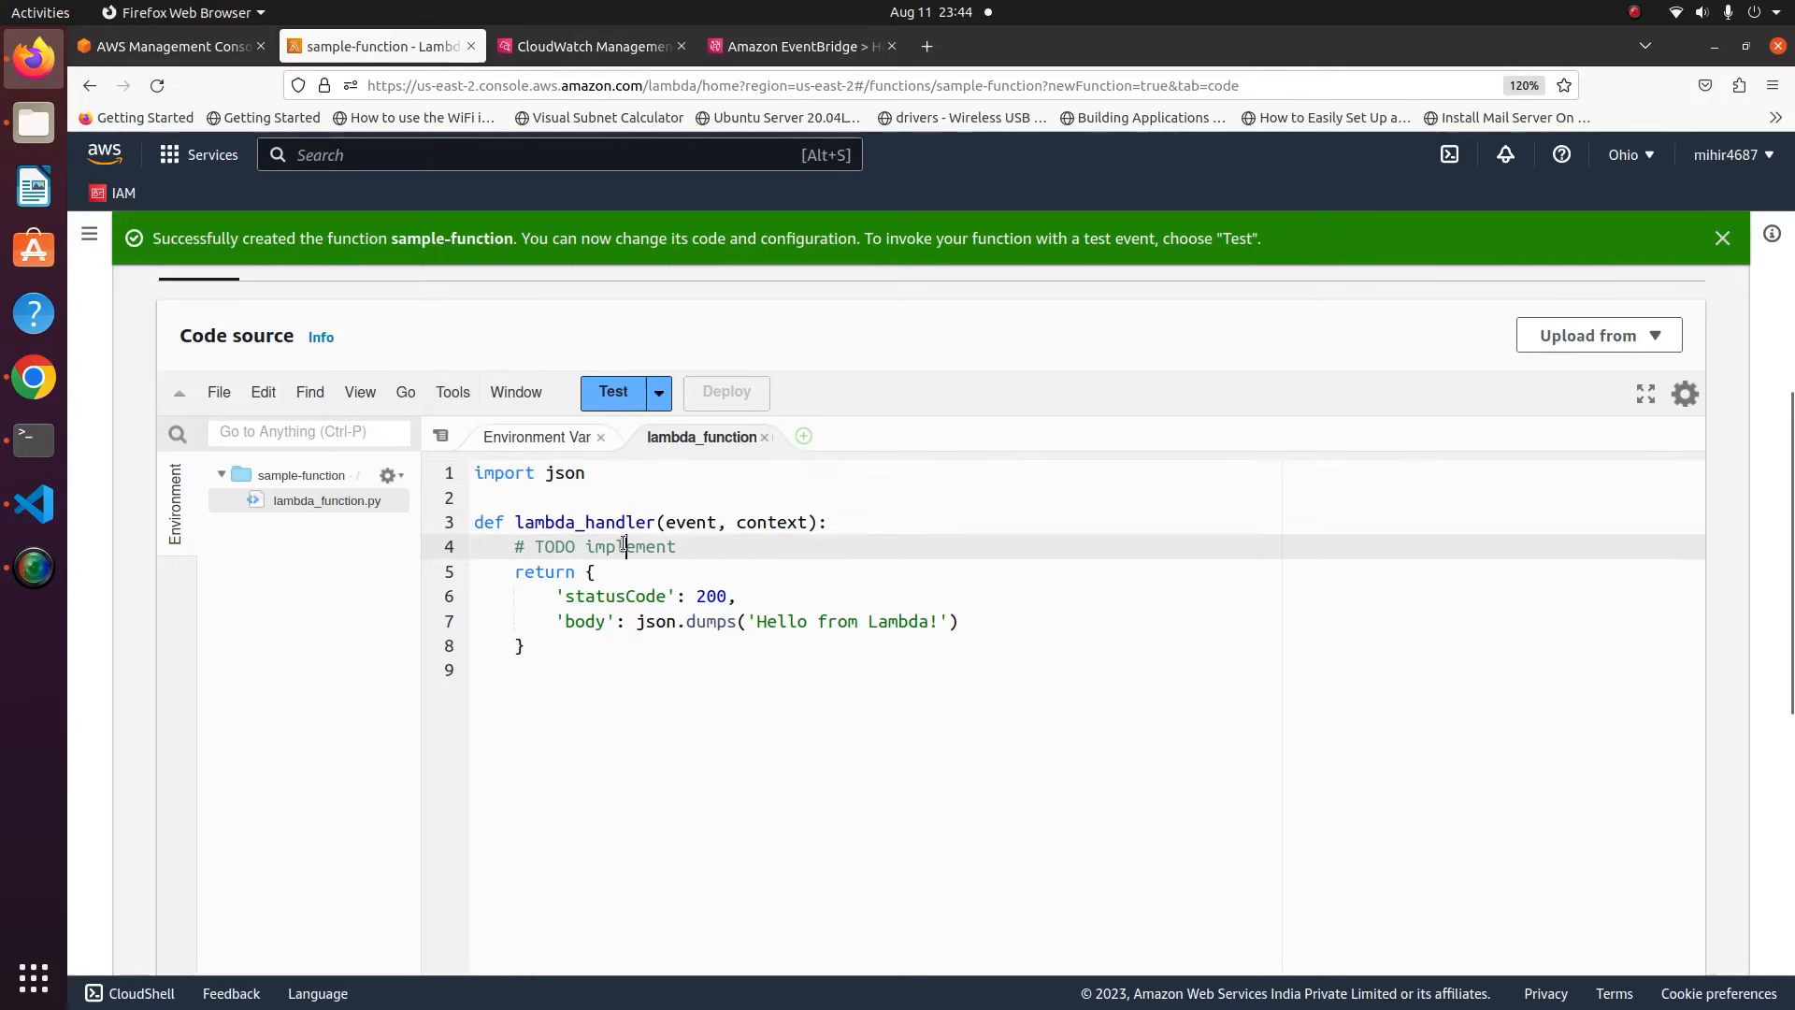
pyautogui.hotkey('ctrl', 'a')
pyautogui.press('BackSpace')
pyautogui.hotkey('ctrl', 'v')
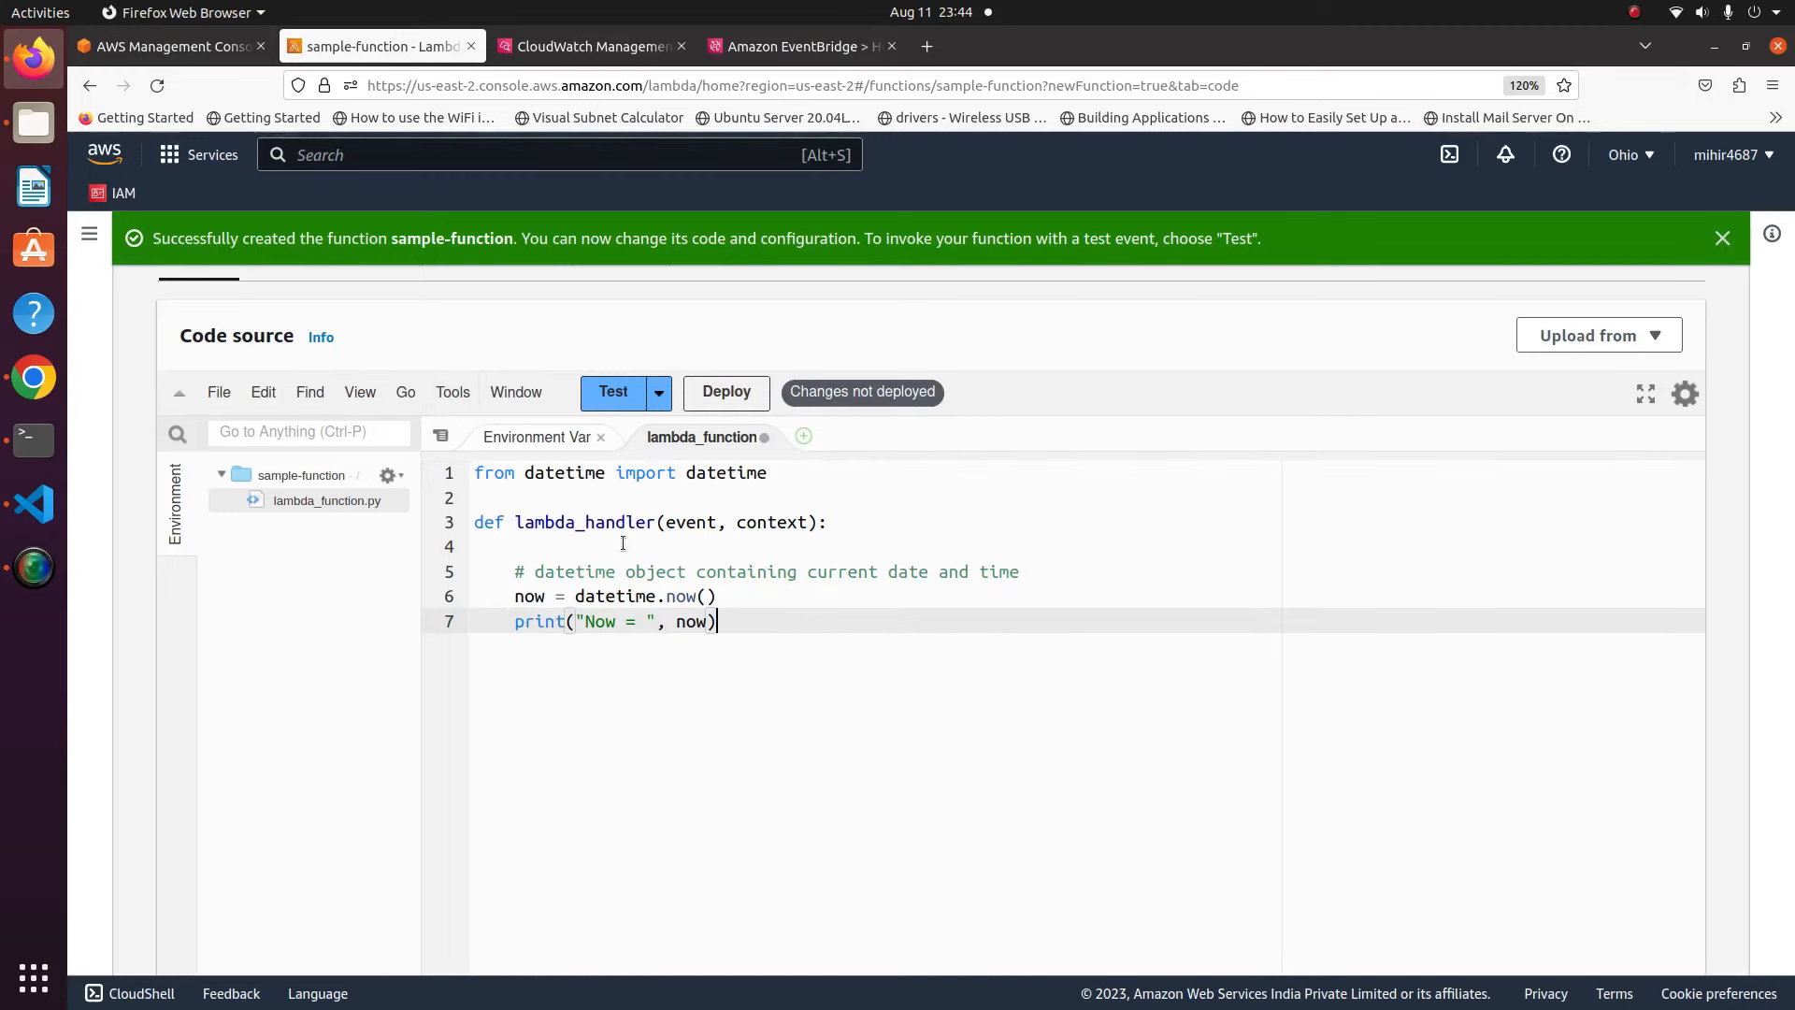
pyautogui.click(715, 395)
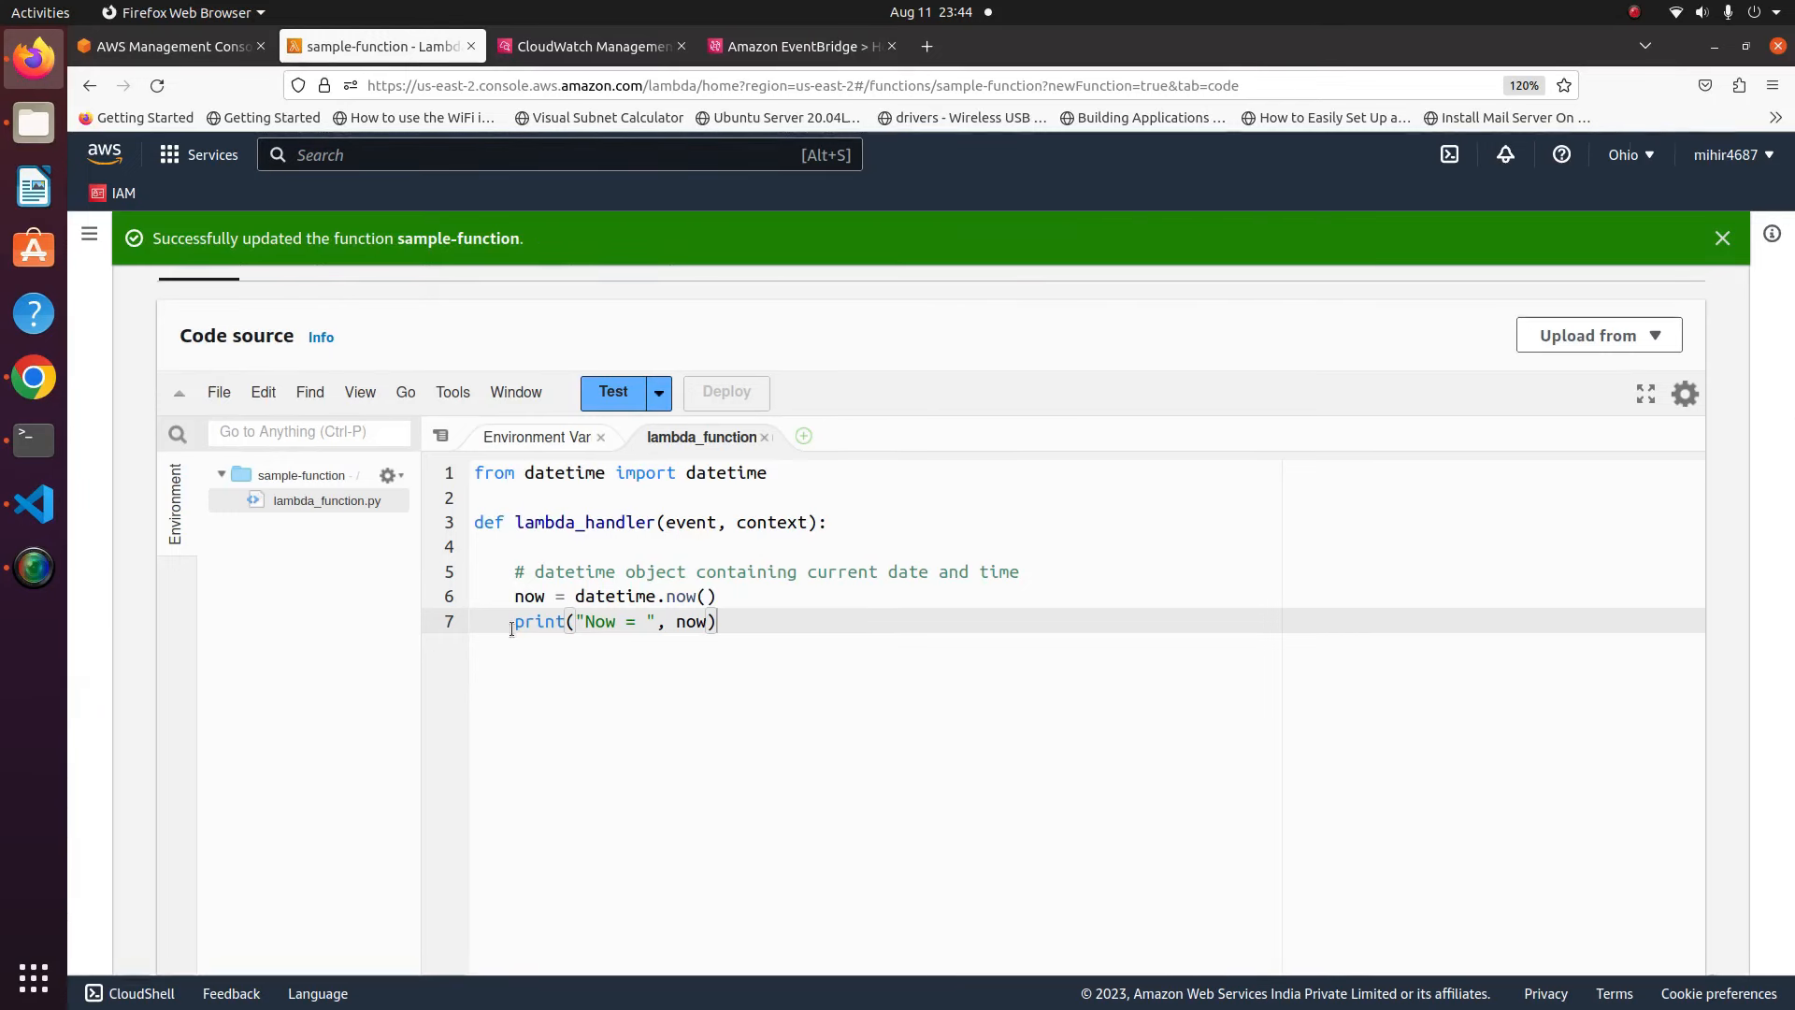
# Save a new private test event named test for sample-function and run the function with it
pyautogui.moveTo(507, 625); pyautogui.dragTo(718, 622)
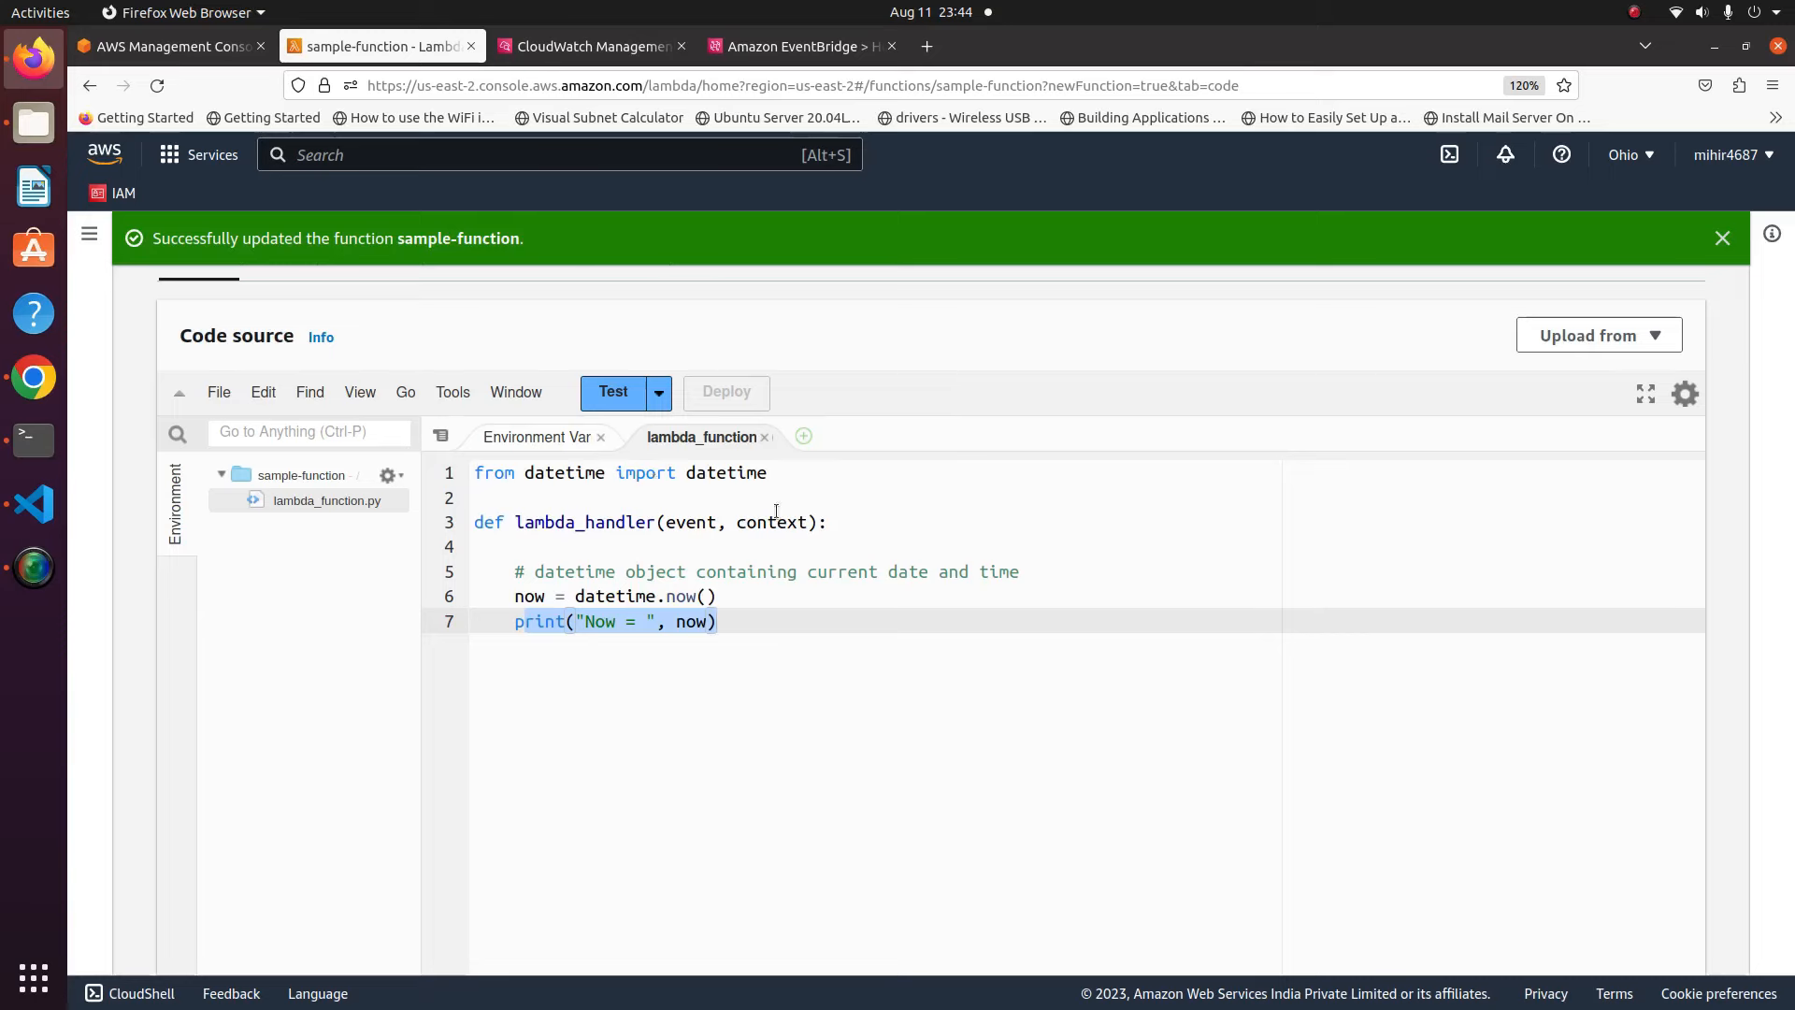
pyautogui.click(608, 408)
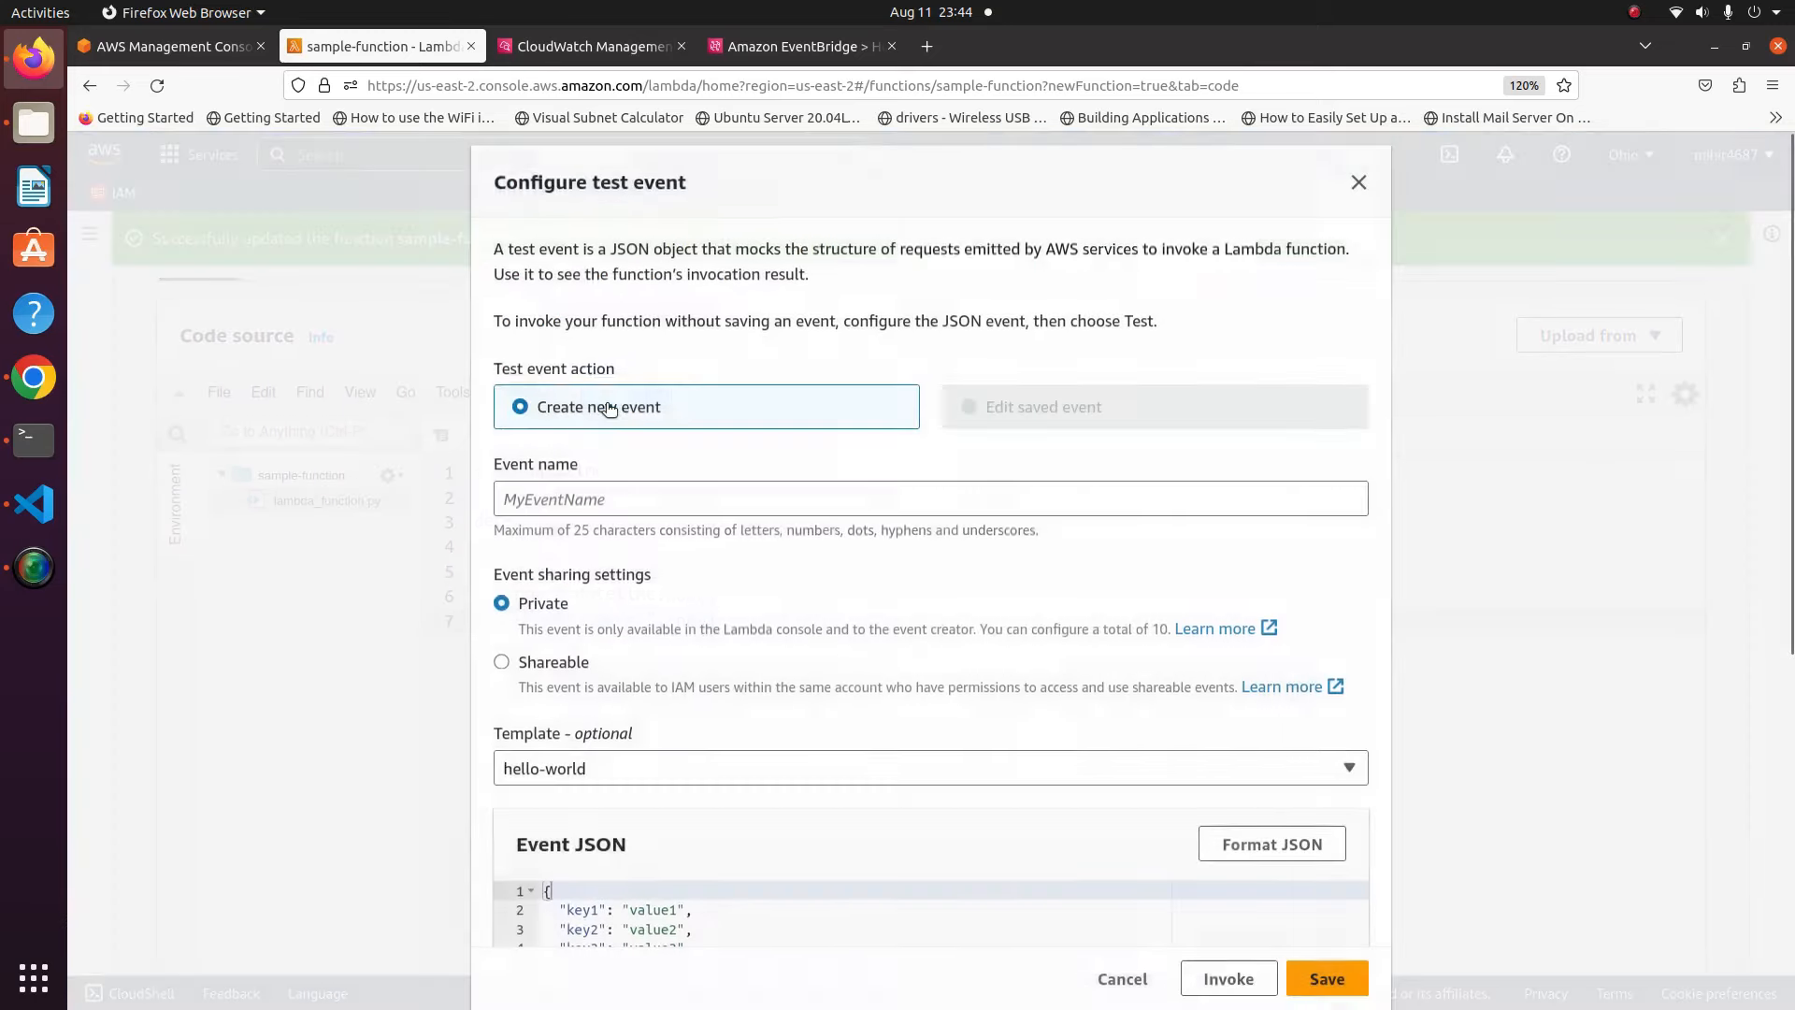
pyautogui.click(624, 510)
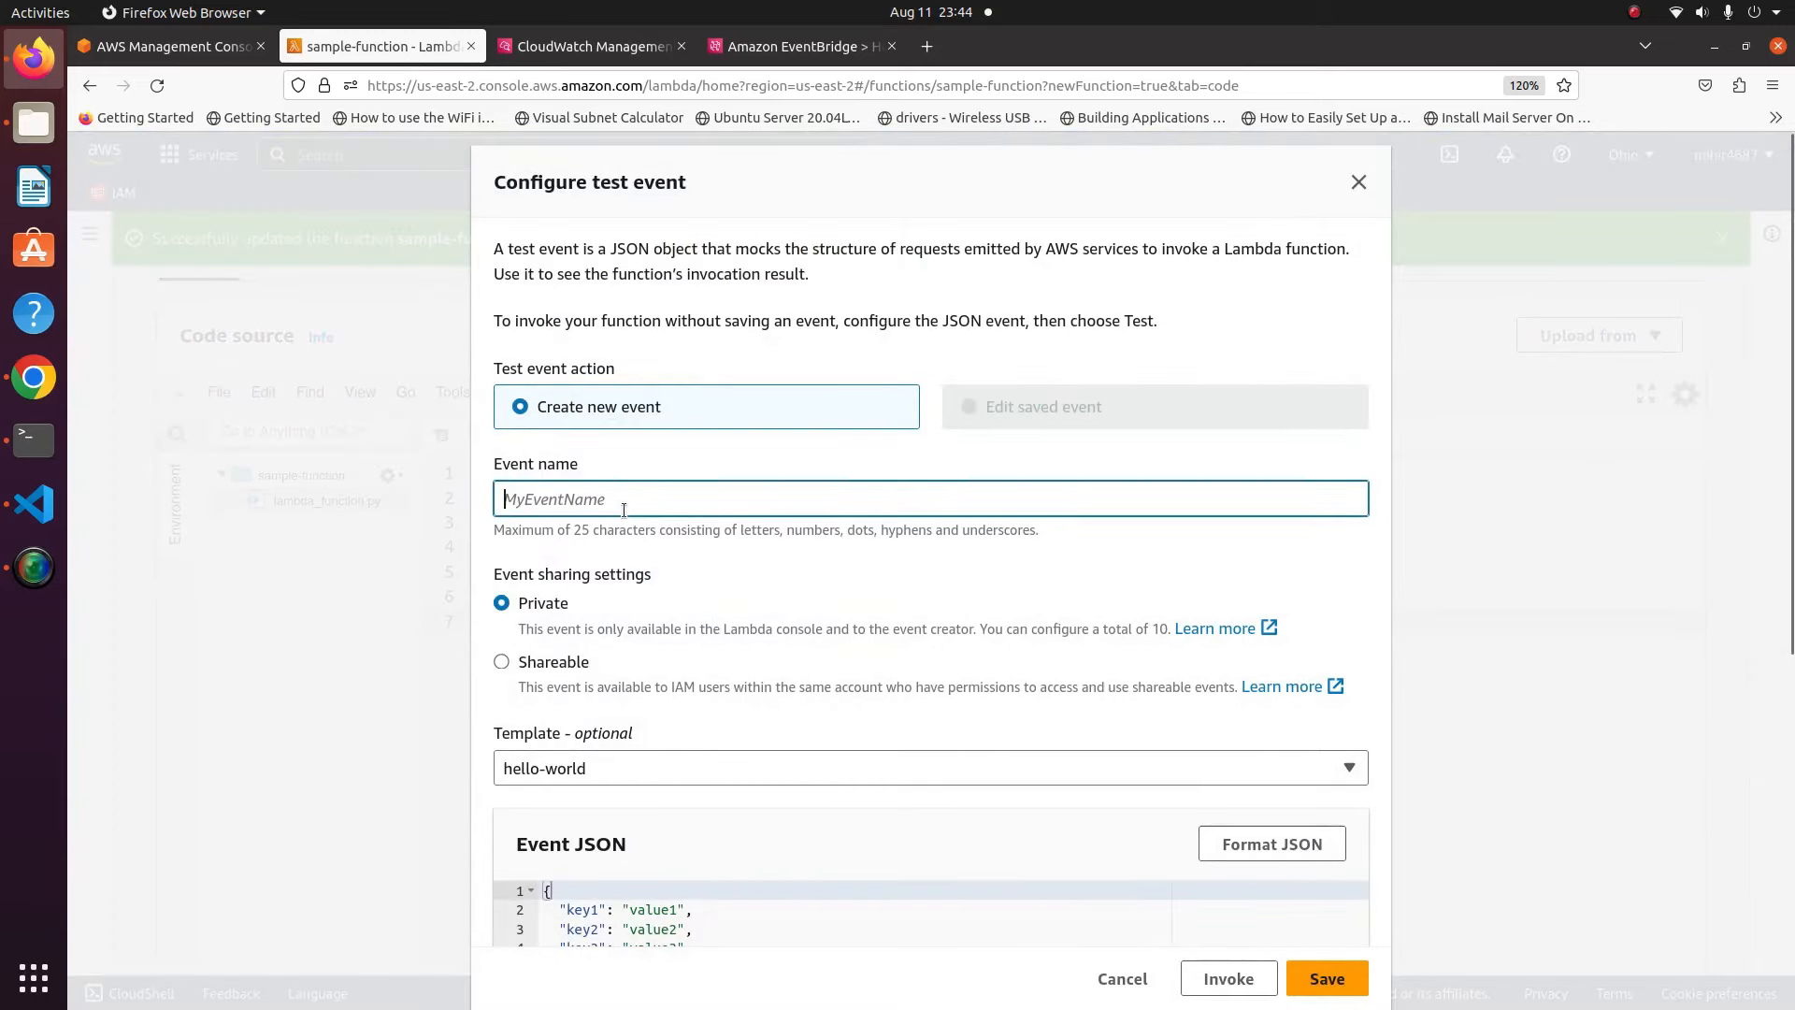
pyautogui.write('test')
pyautogui.click(1323, 961)
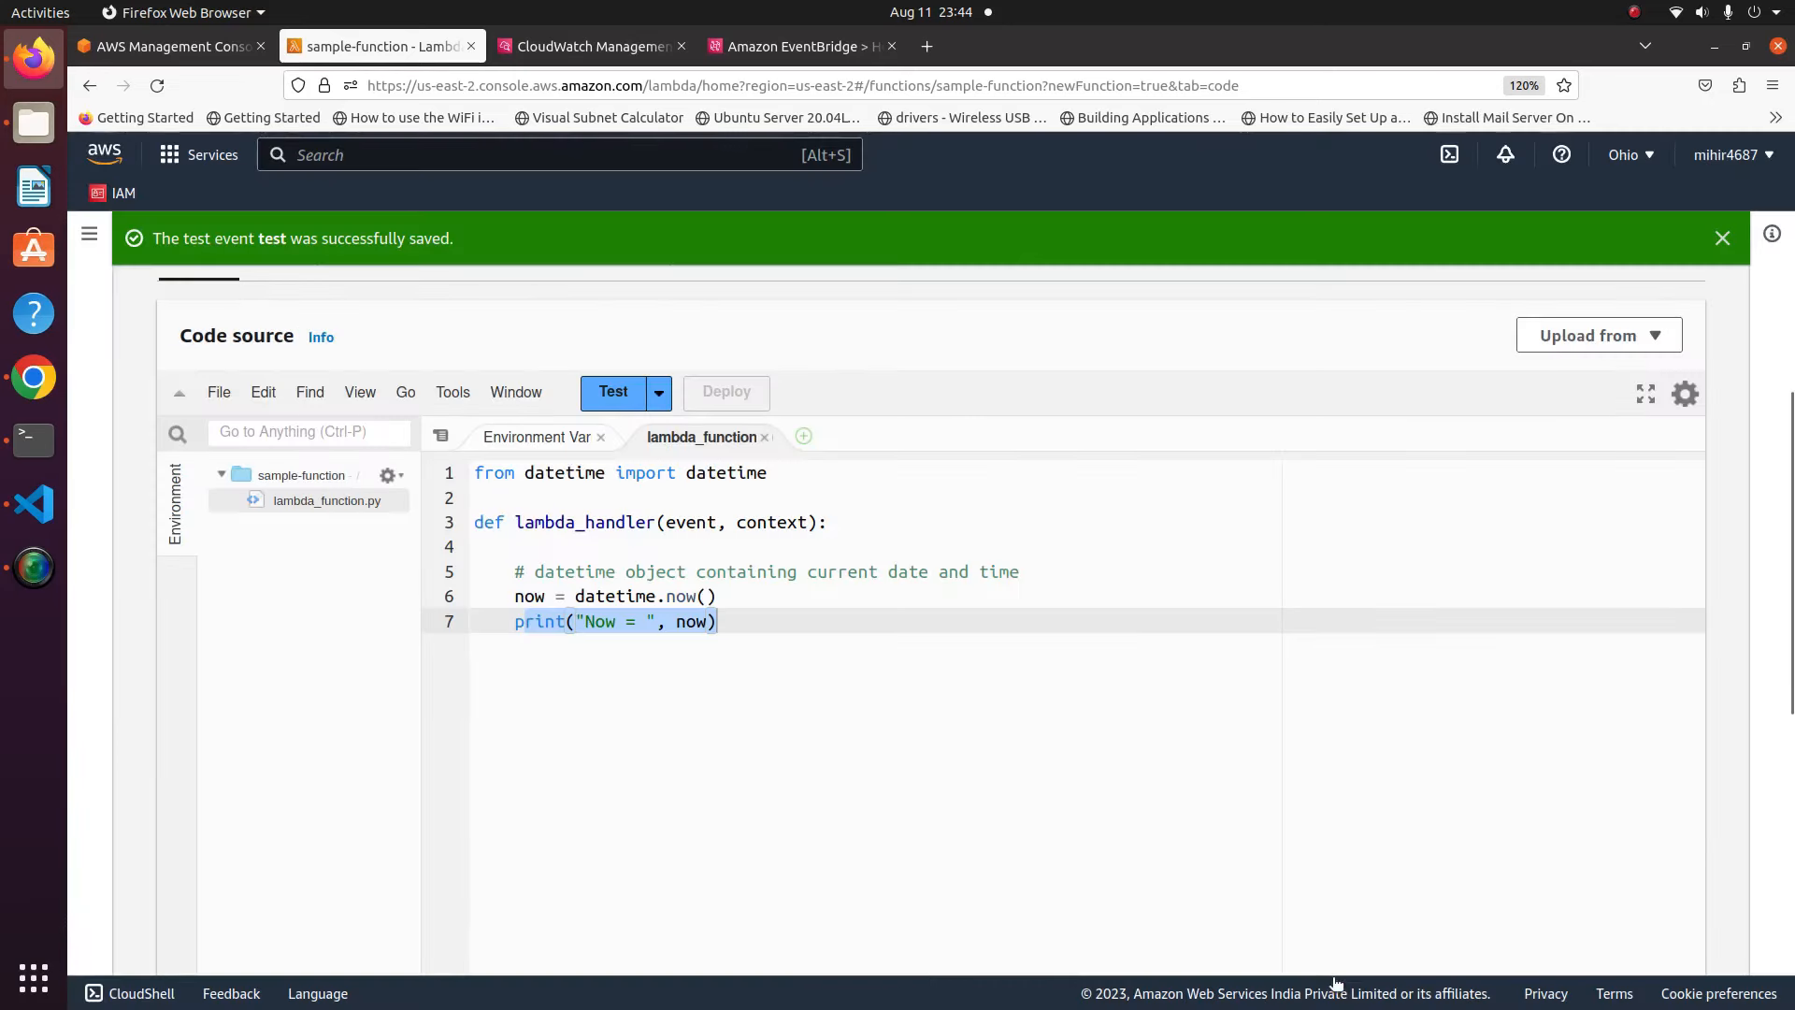
pyautogui.click(609, 396)
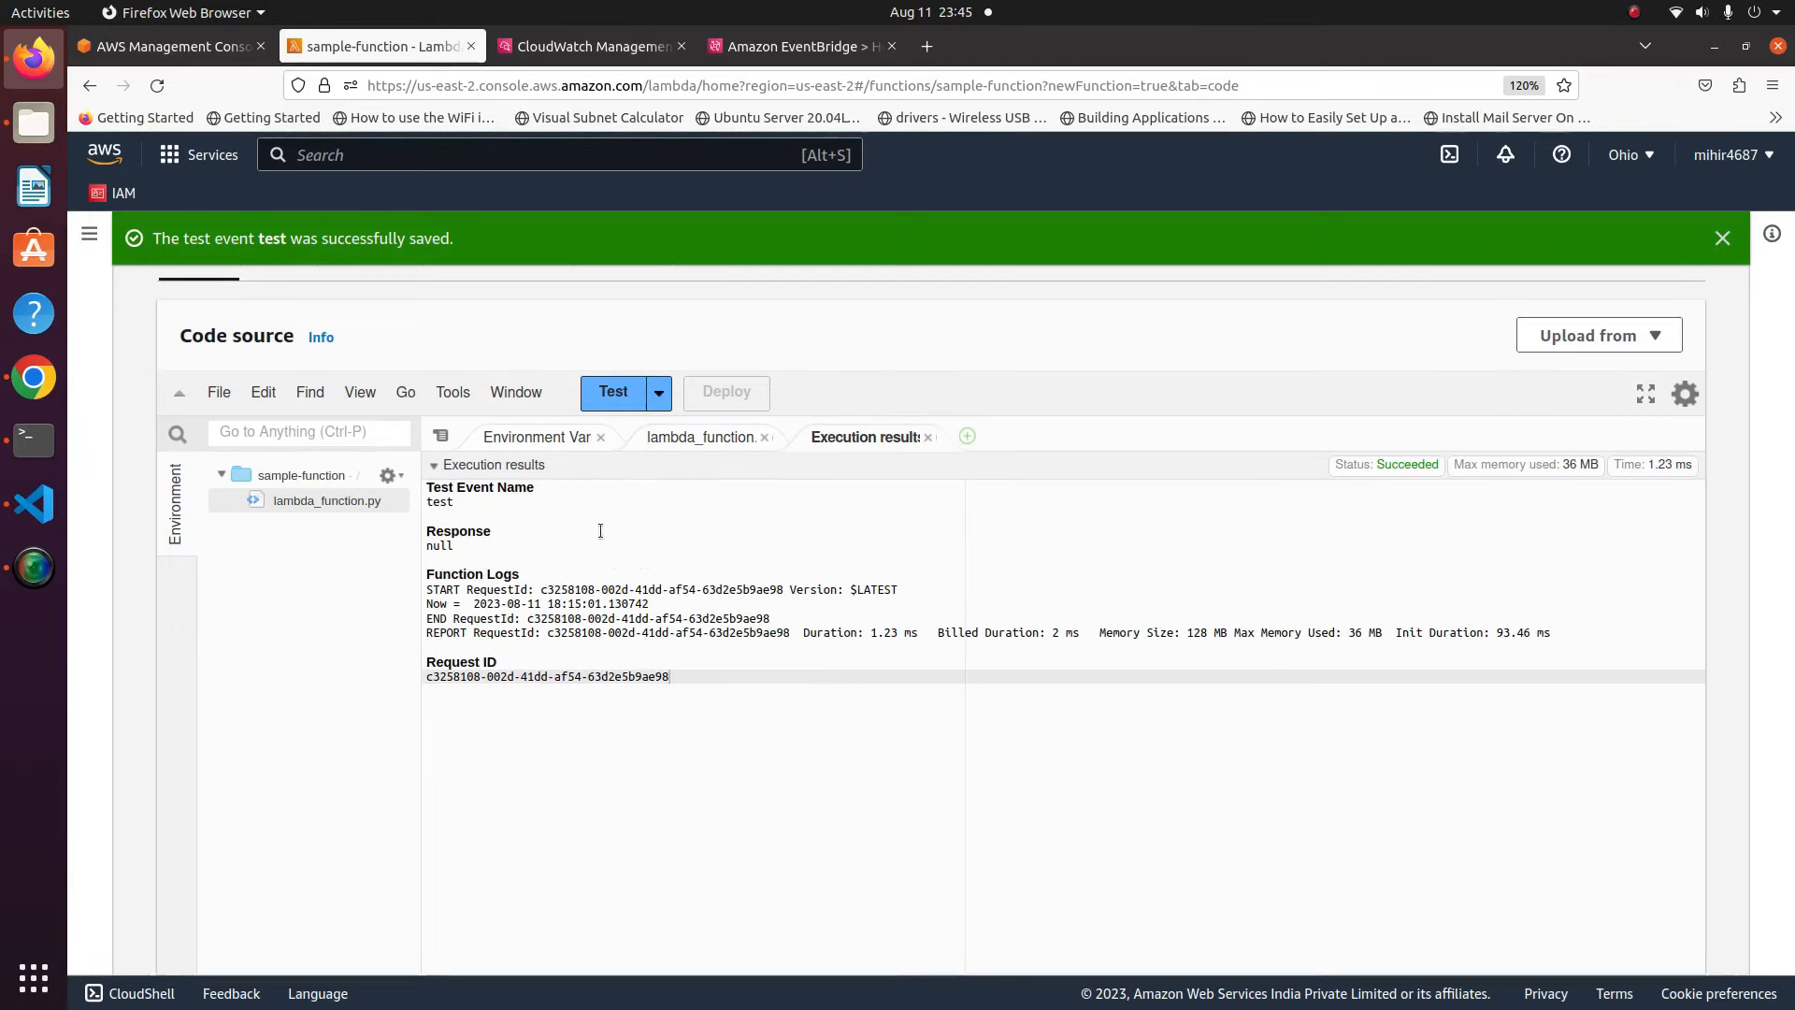
# Refresh the CloudWatch log groups and open the log stream inside /aws/lambda/sample-function
pyautogui.click(579, 56)
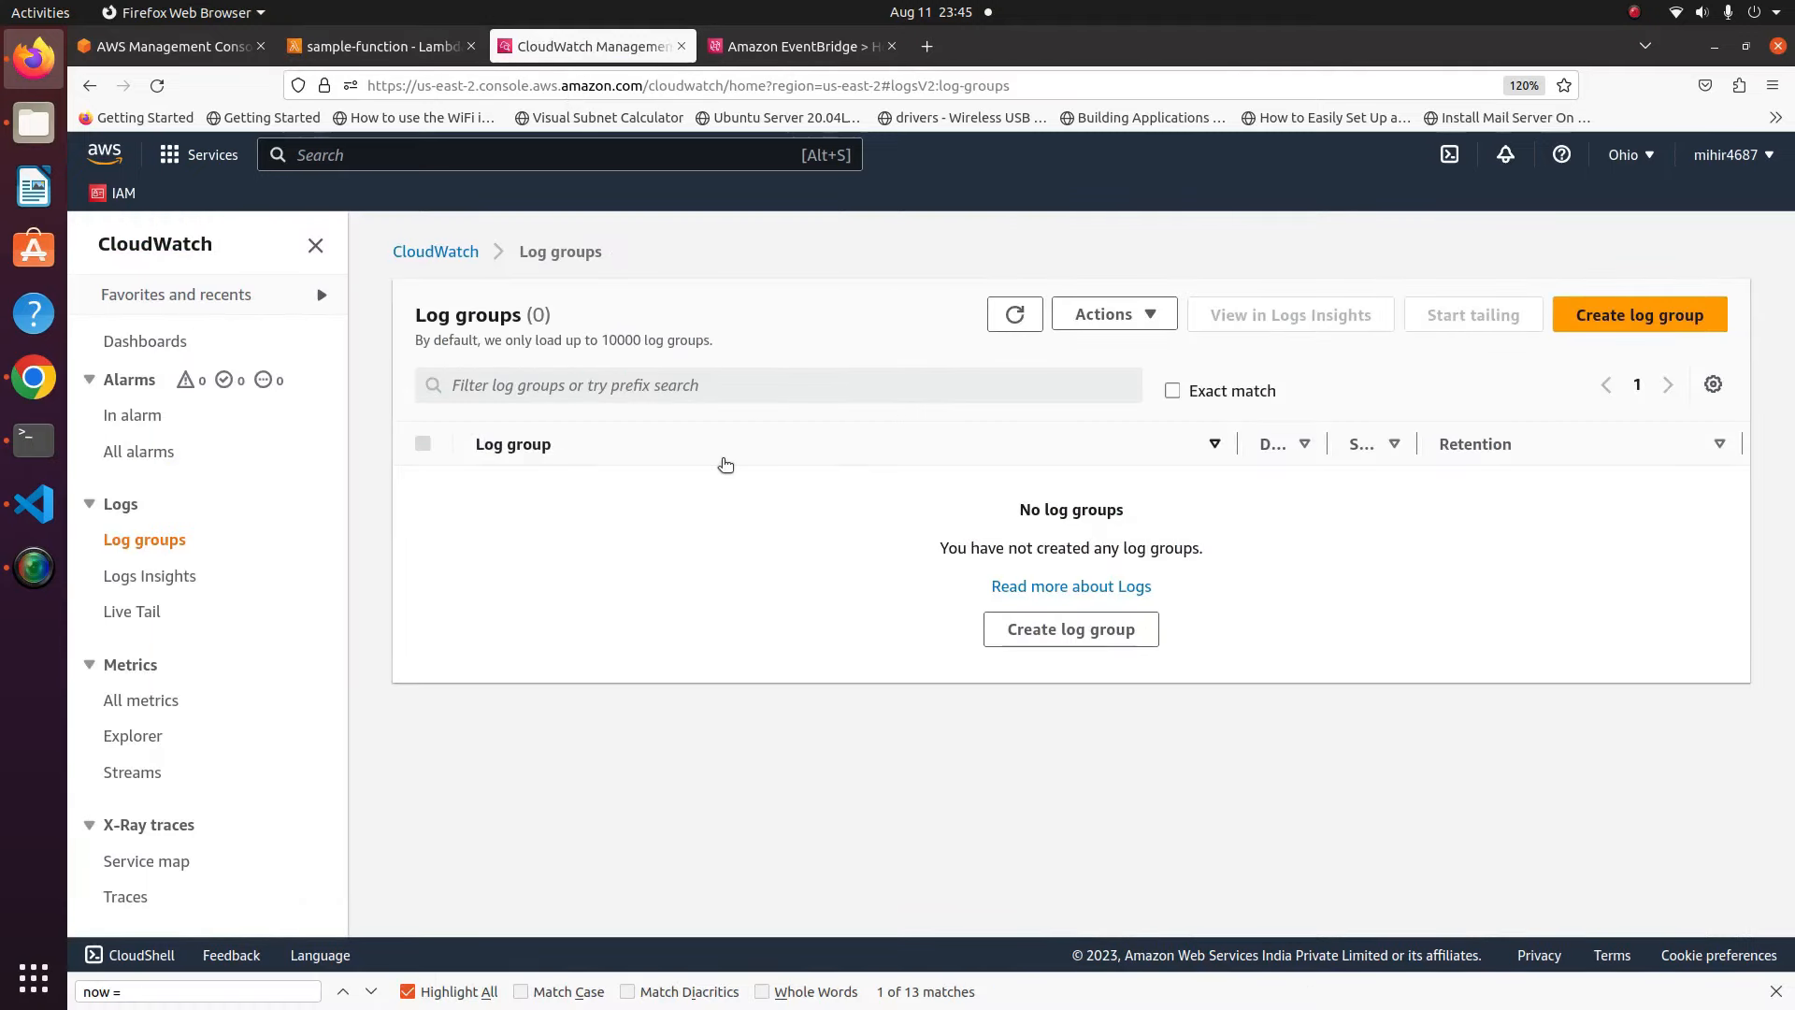
pyautogui.click(1014, 315)
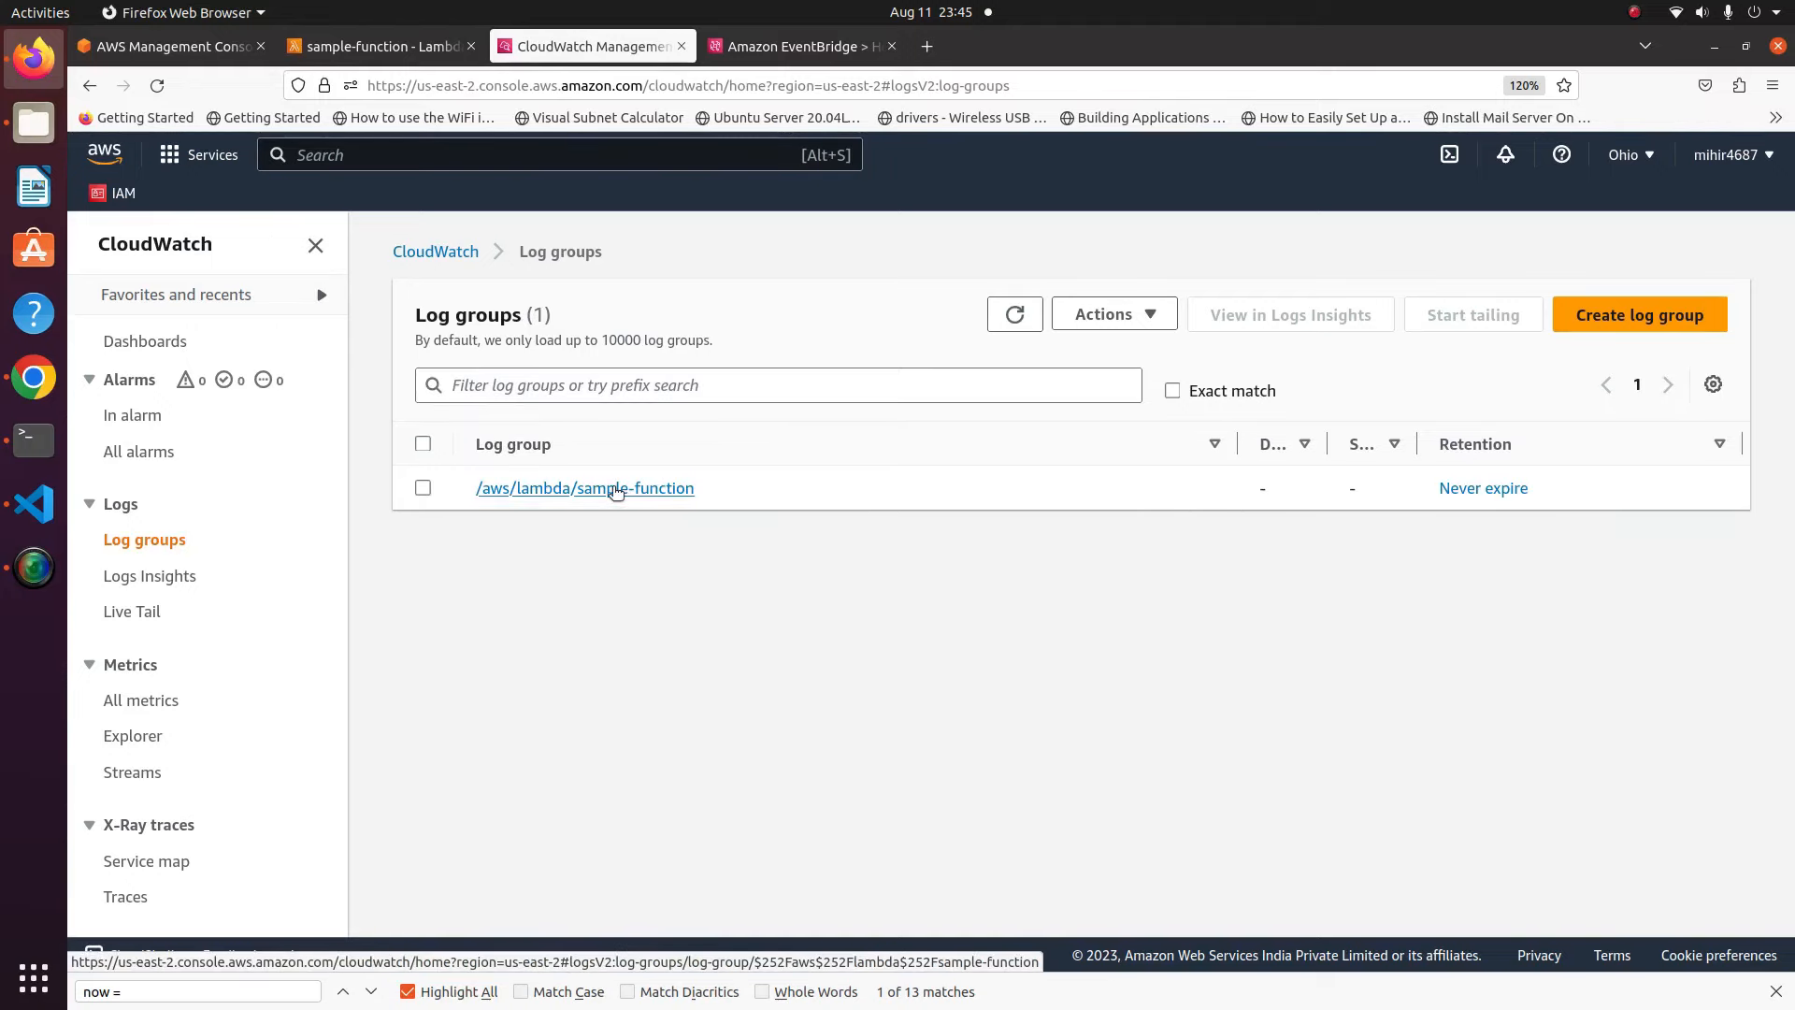
pyautogui.click(615, 491)
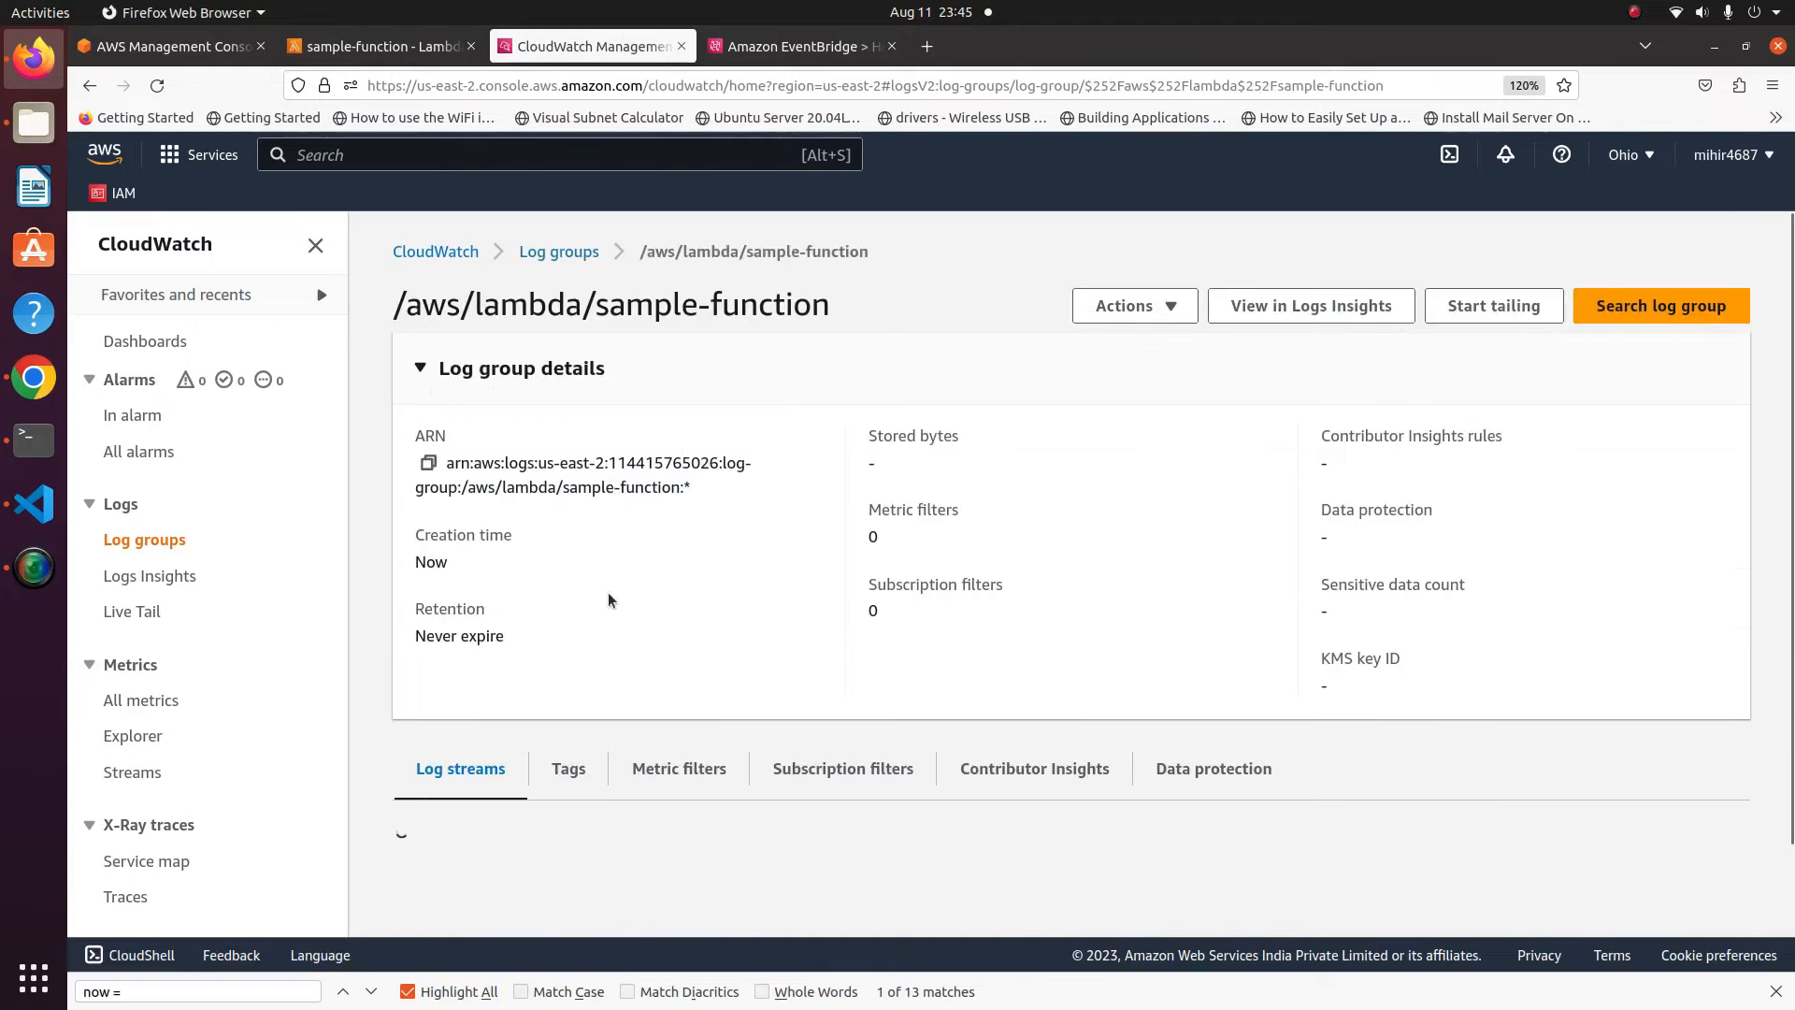
pyautogui.scroll(-3, 608, 599)
pyautogui.scroll(-1, 548, 718)
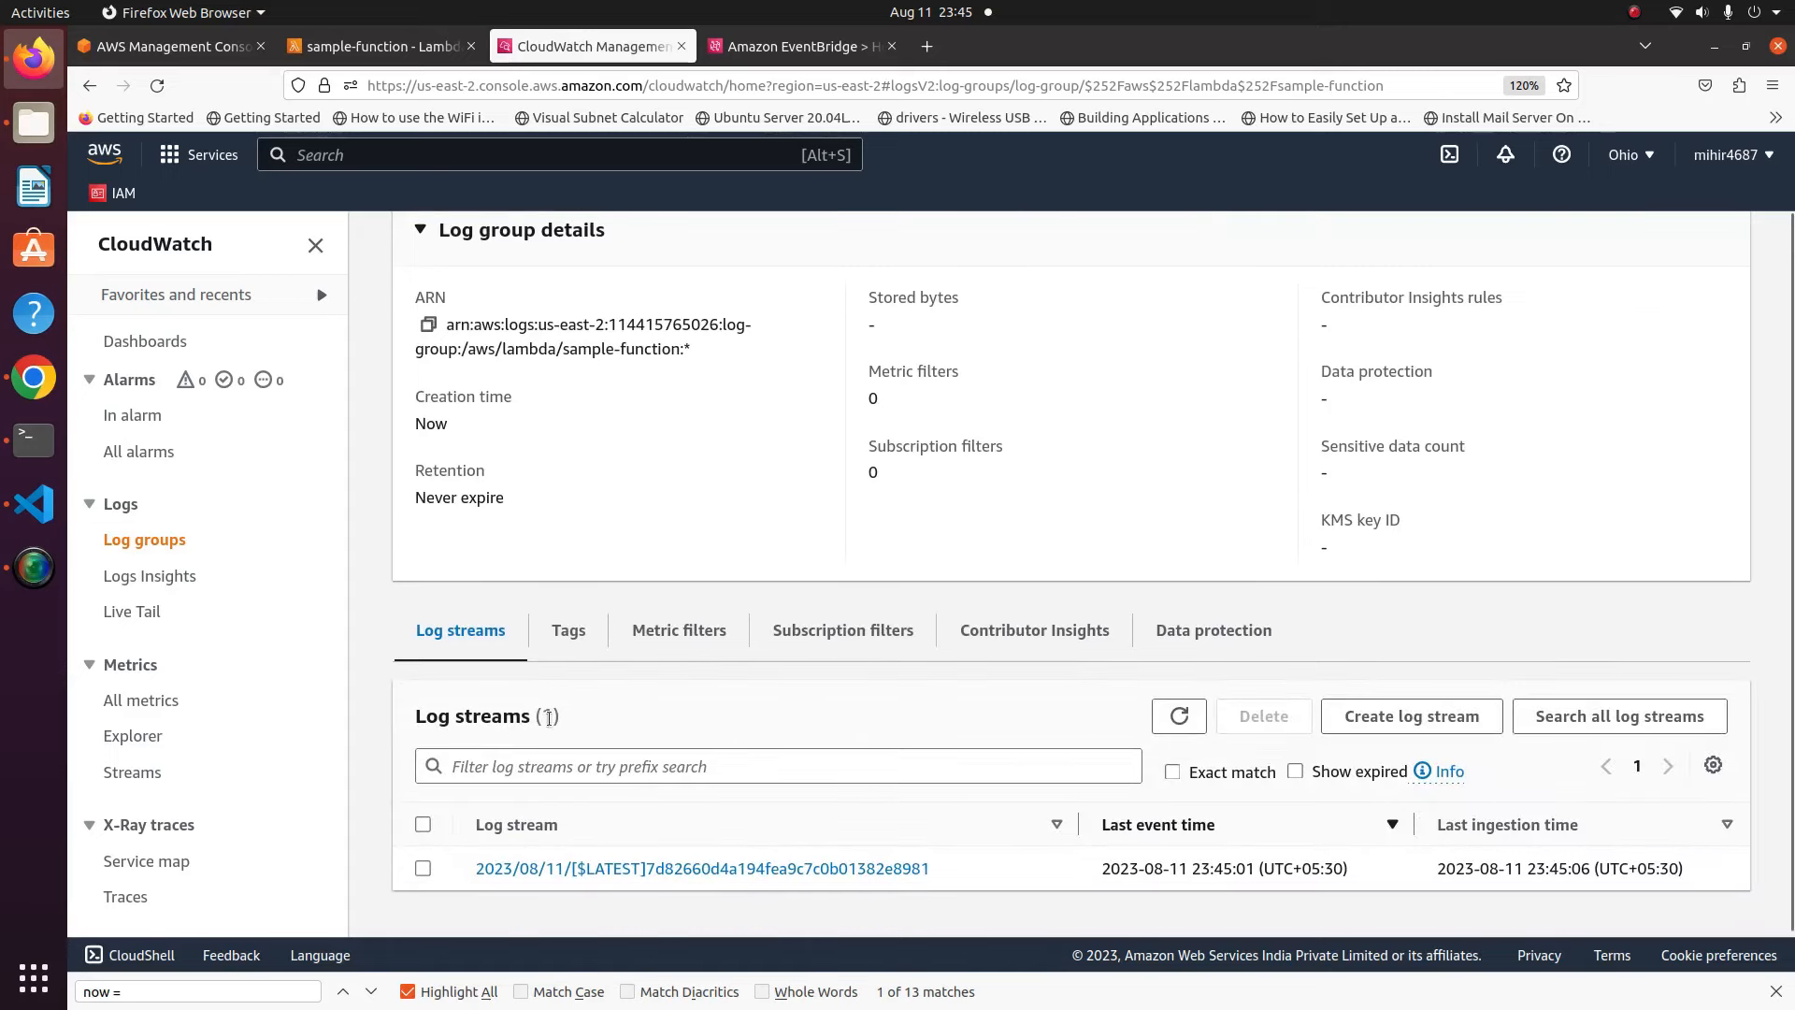
pyautogui.click(743, 870)
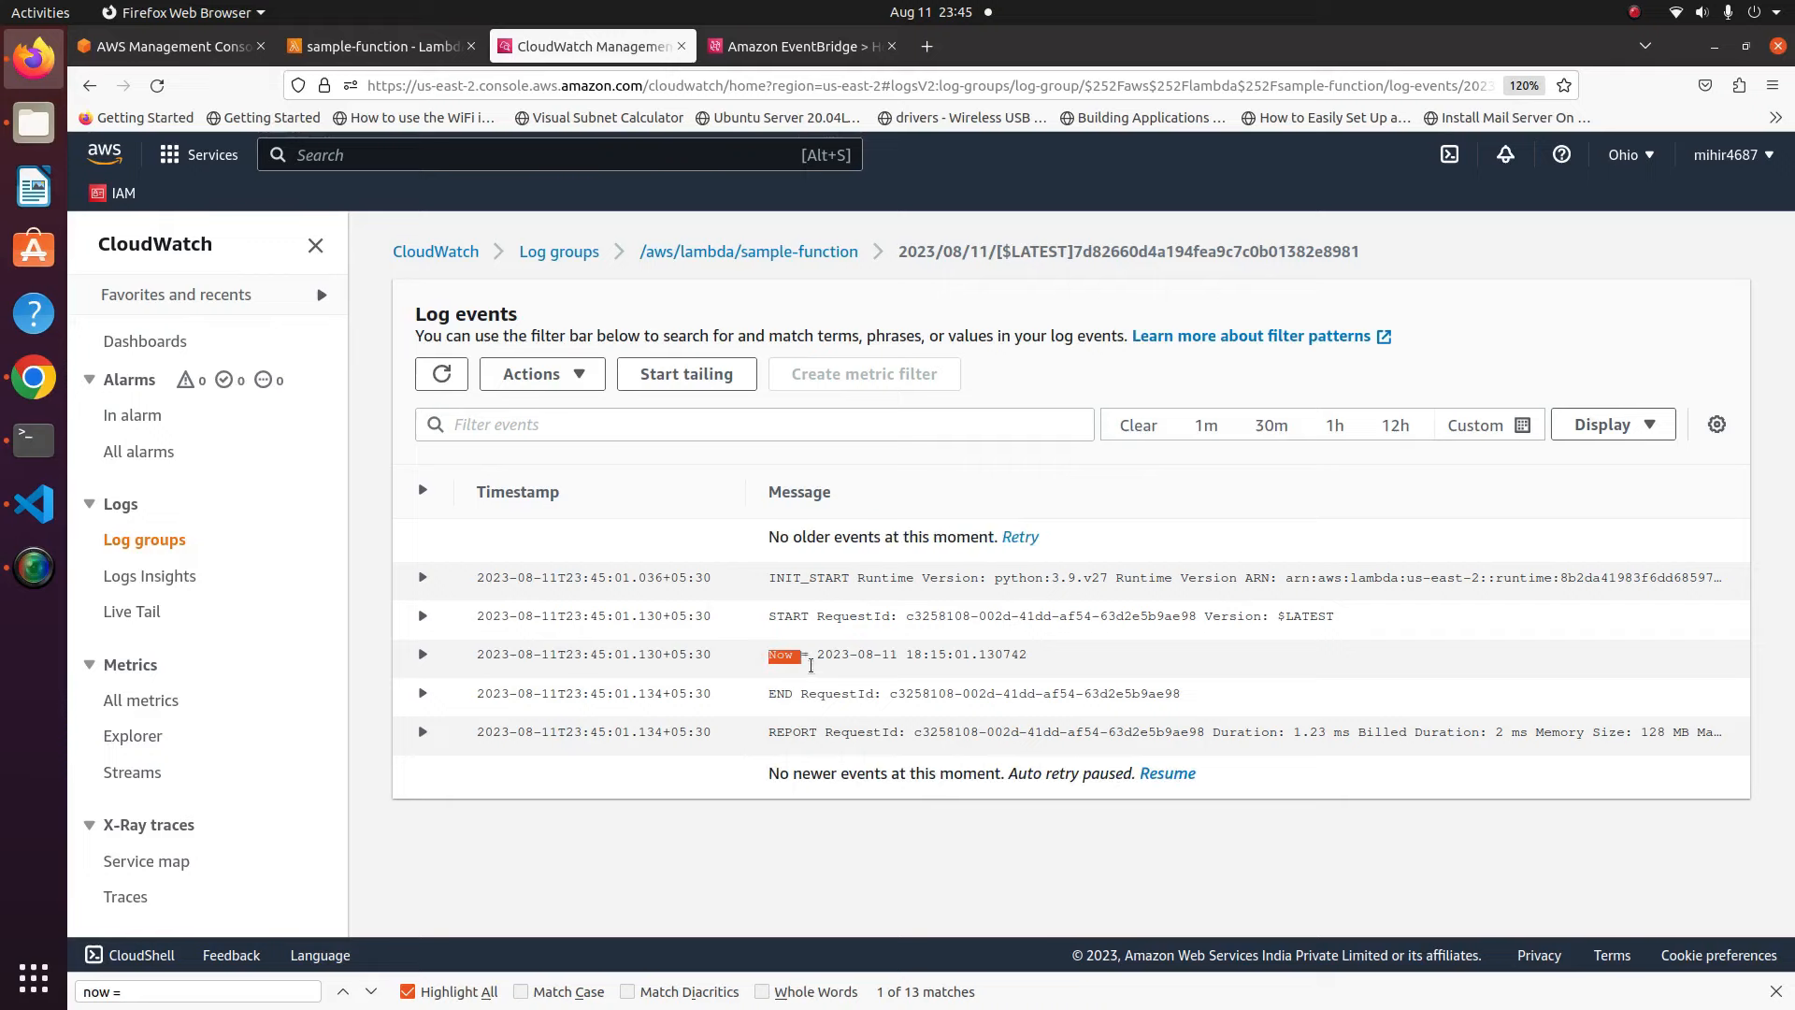
# Expand the log event with the "Now =" message and examine the date and time it printed
pyautogui.moveTo(772, 654); pyautogui.dragTo(949, 673)
pyautogui.click(905, 663)
pyautogui.hotkey('ctrl', '+')
pyautogui.hotkey('ctrl', '+')
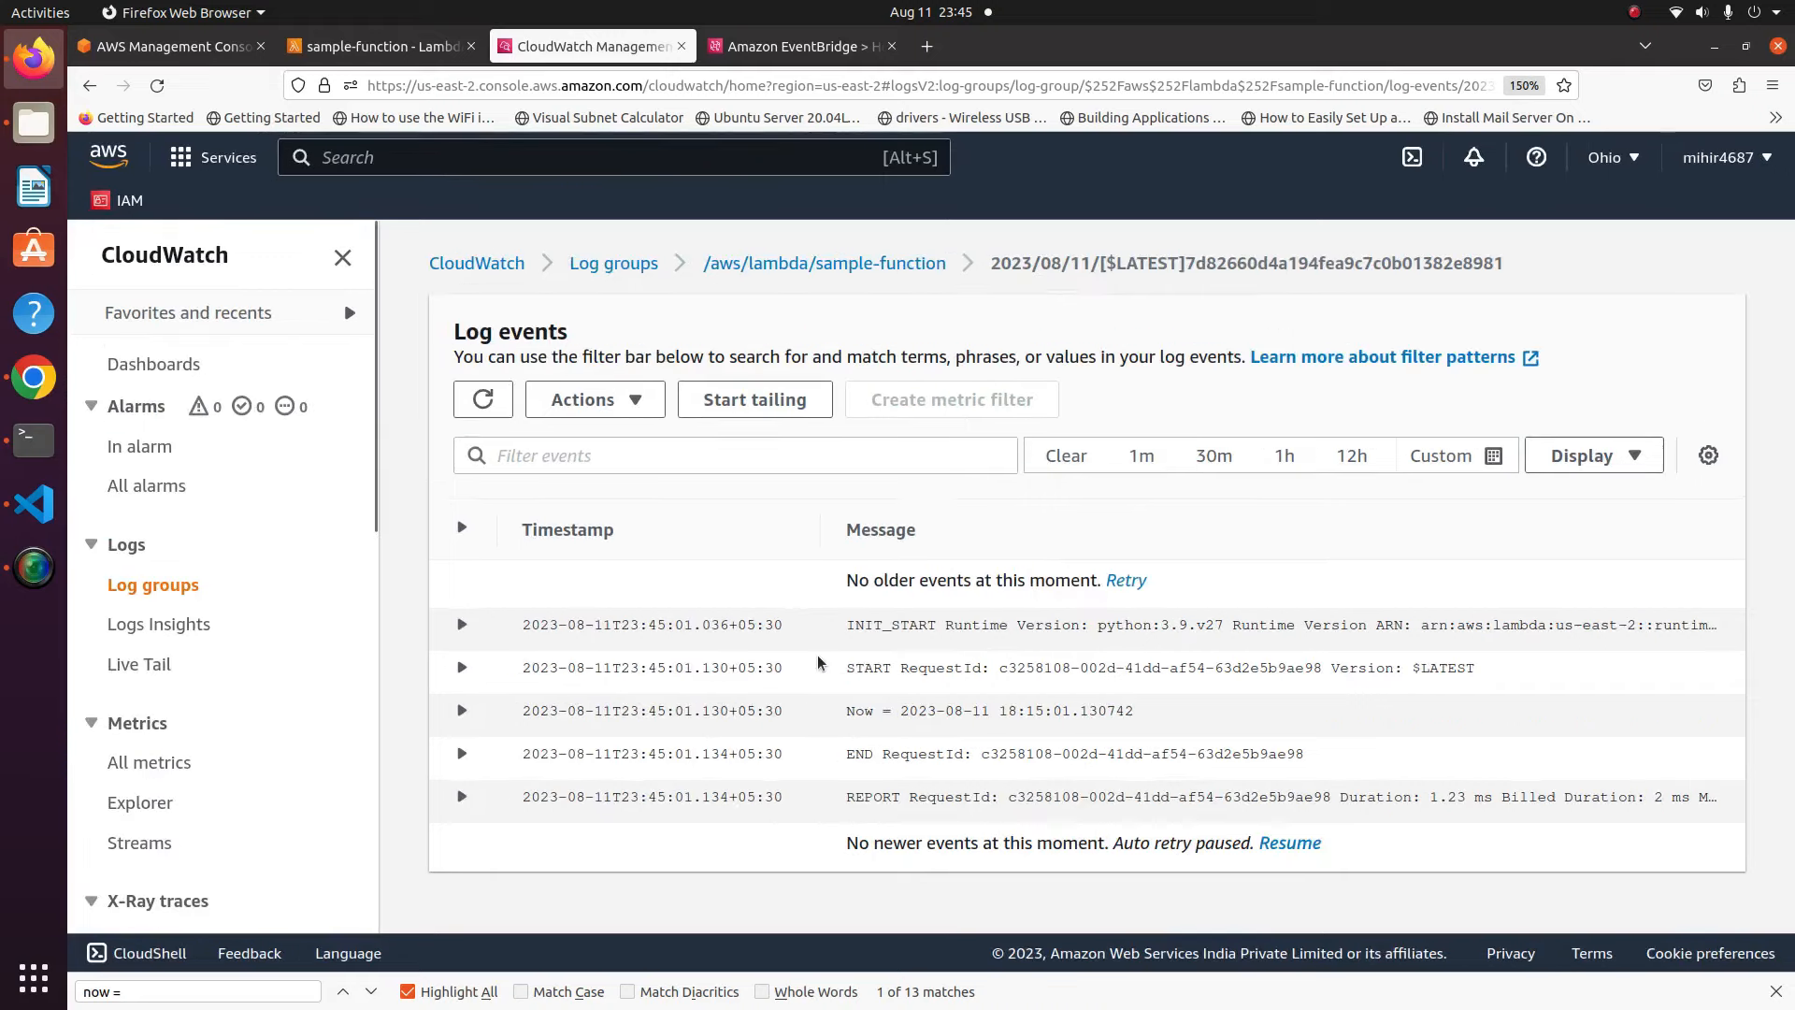
pyautogui.scroll(-2, 1015, 729)
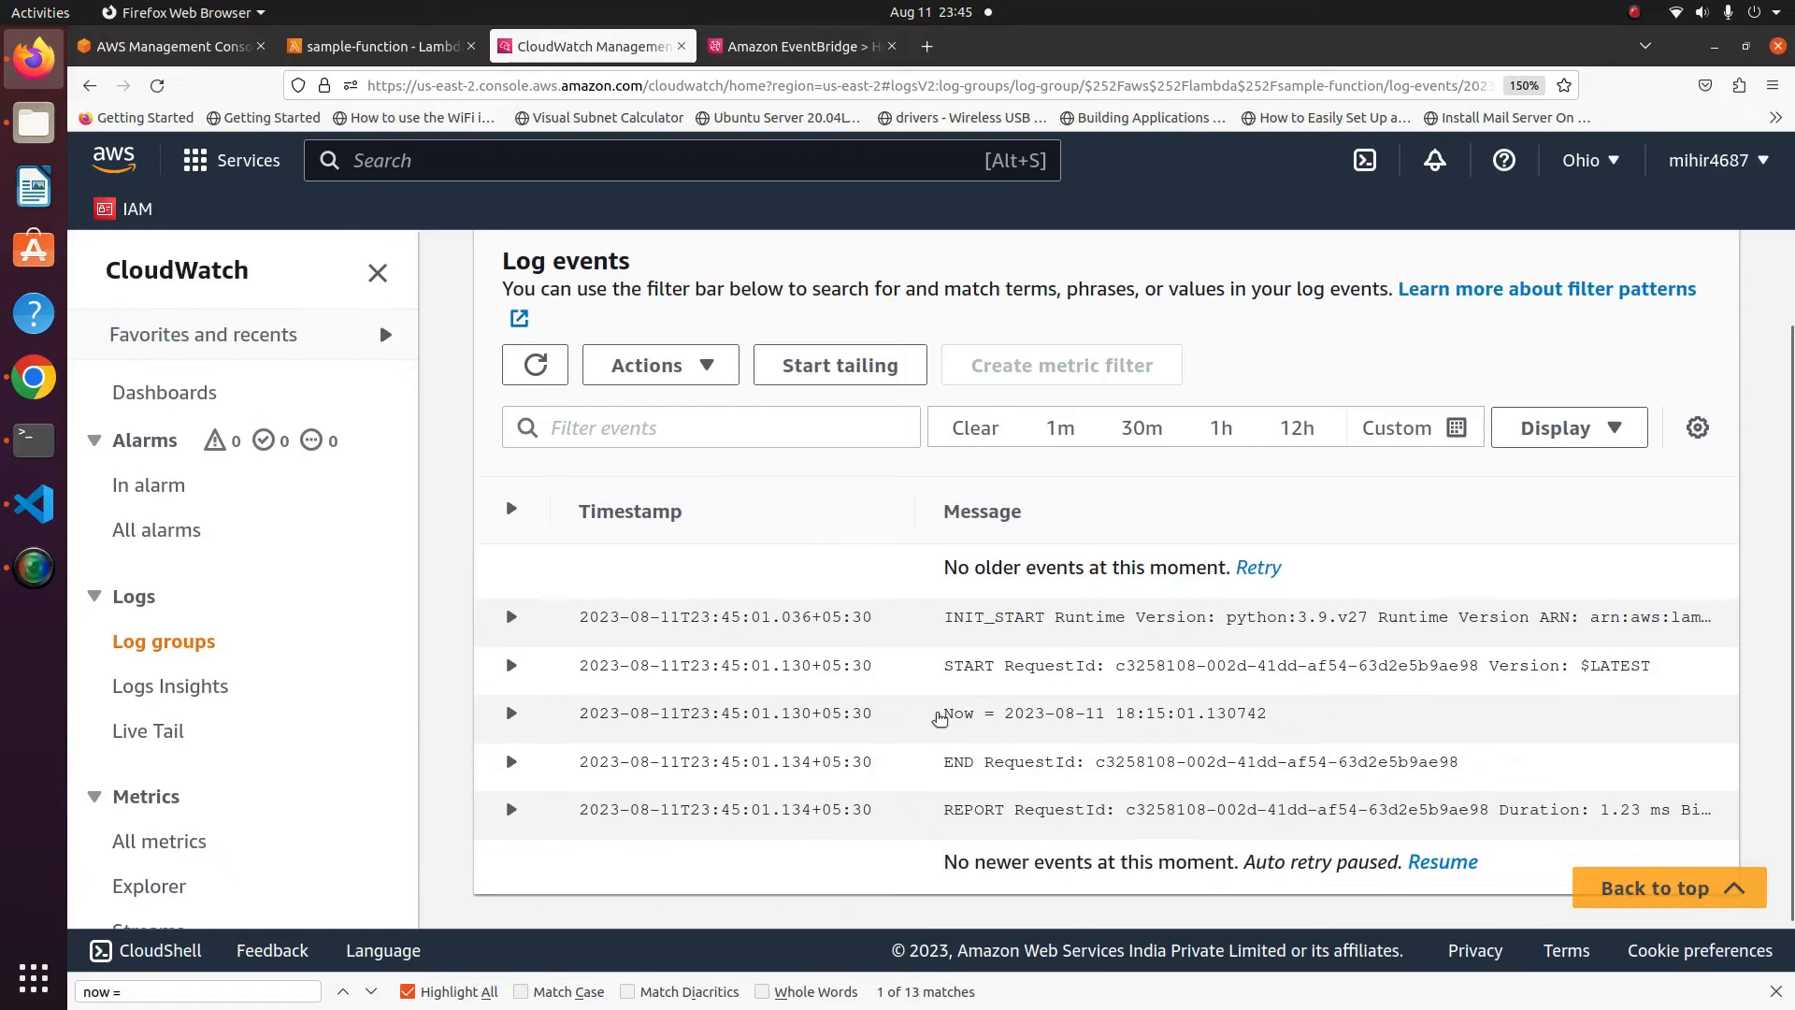
pyautogui.click(1040, 717)
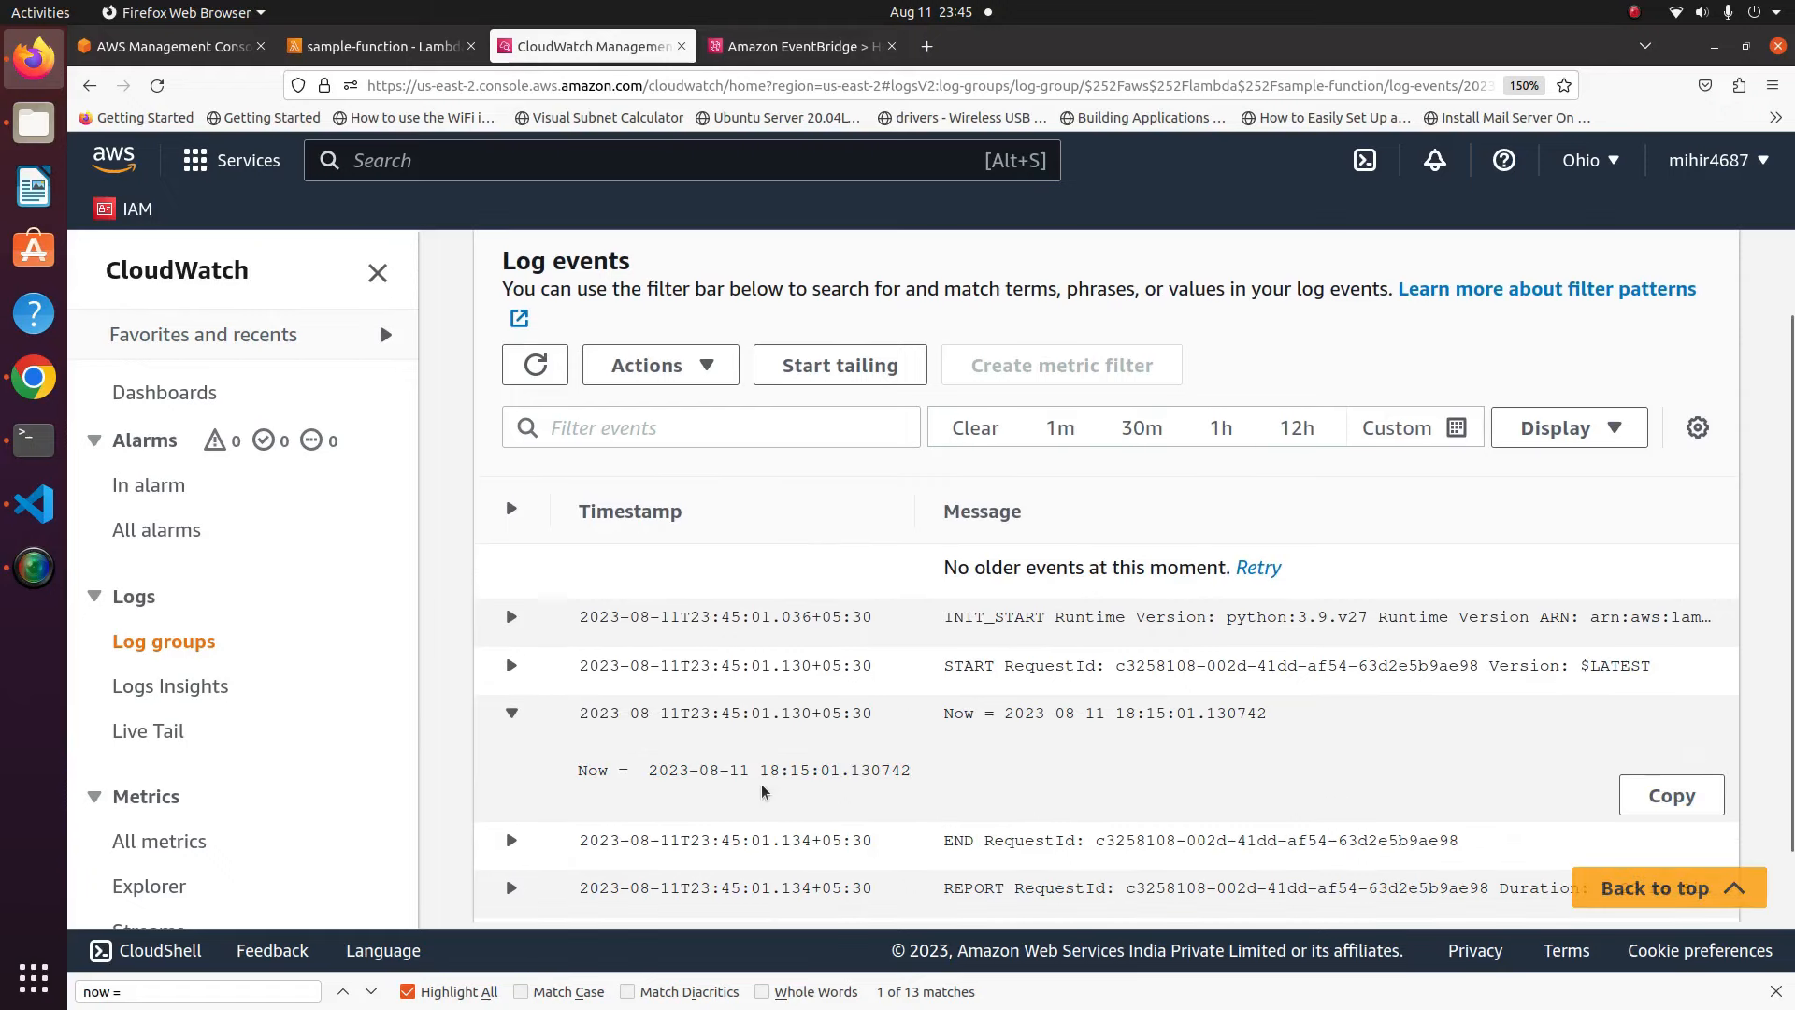
pyautogui.moveTo(577, 783); pyautogui.dragTo(914, 785)
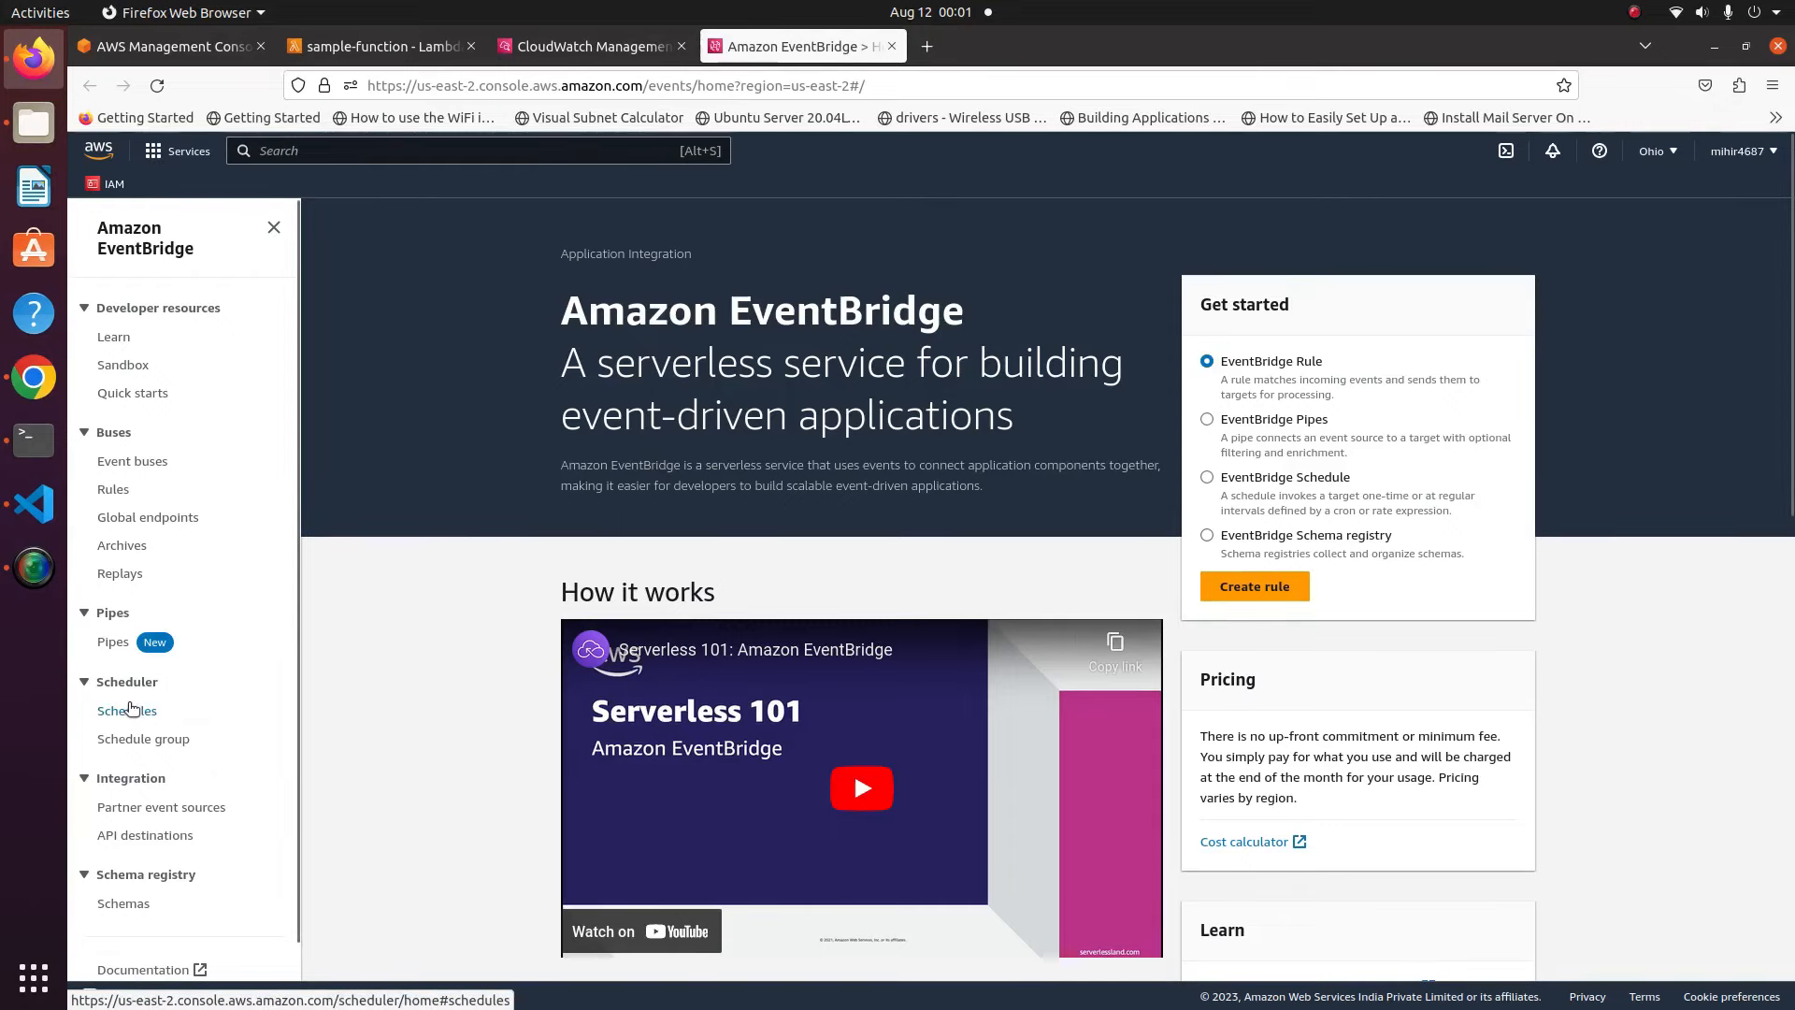
# Start a new EventBridge Scheduler schedule and name it sample-invoke
pyautogui.click(131, 709)
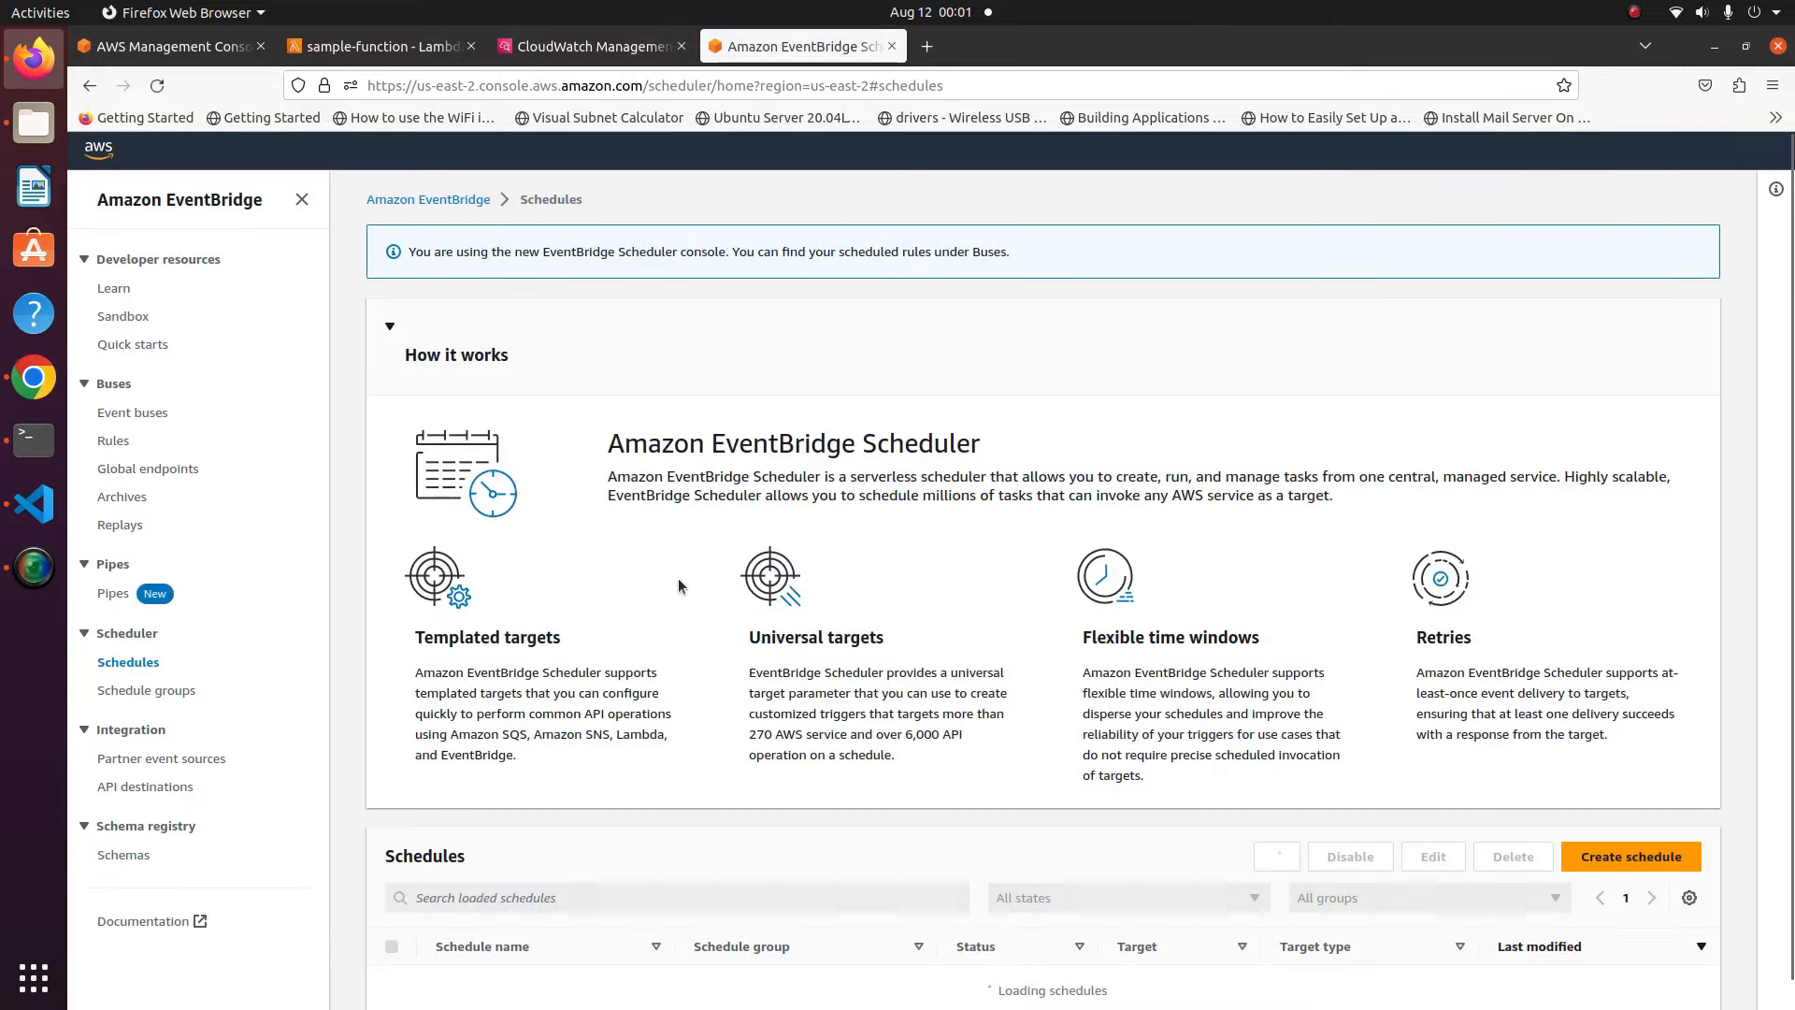
pyautogui.scroll(-3, 677, 586)
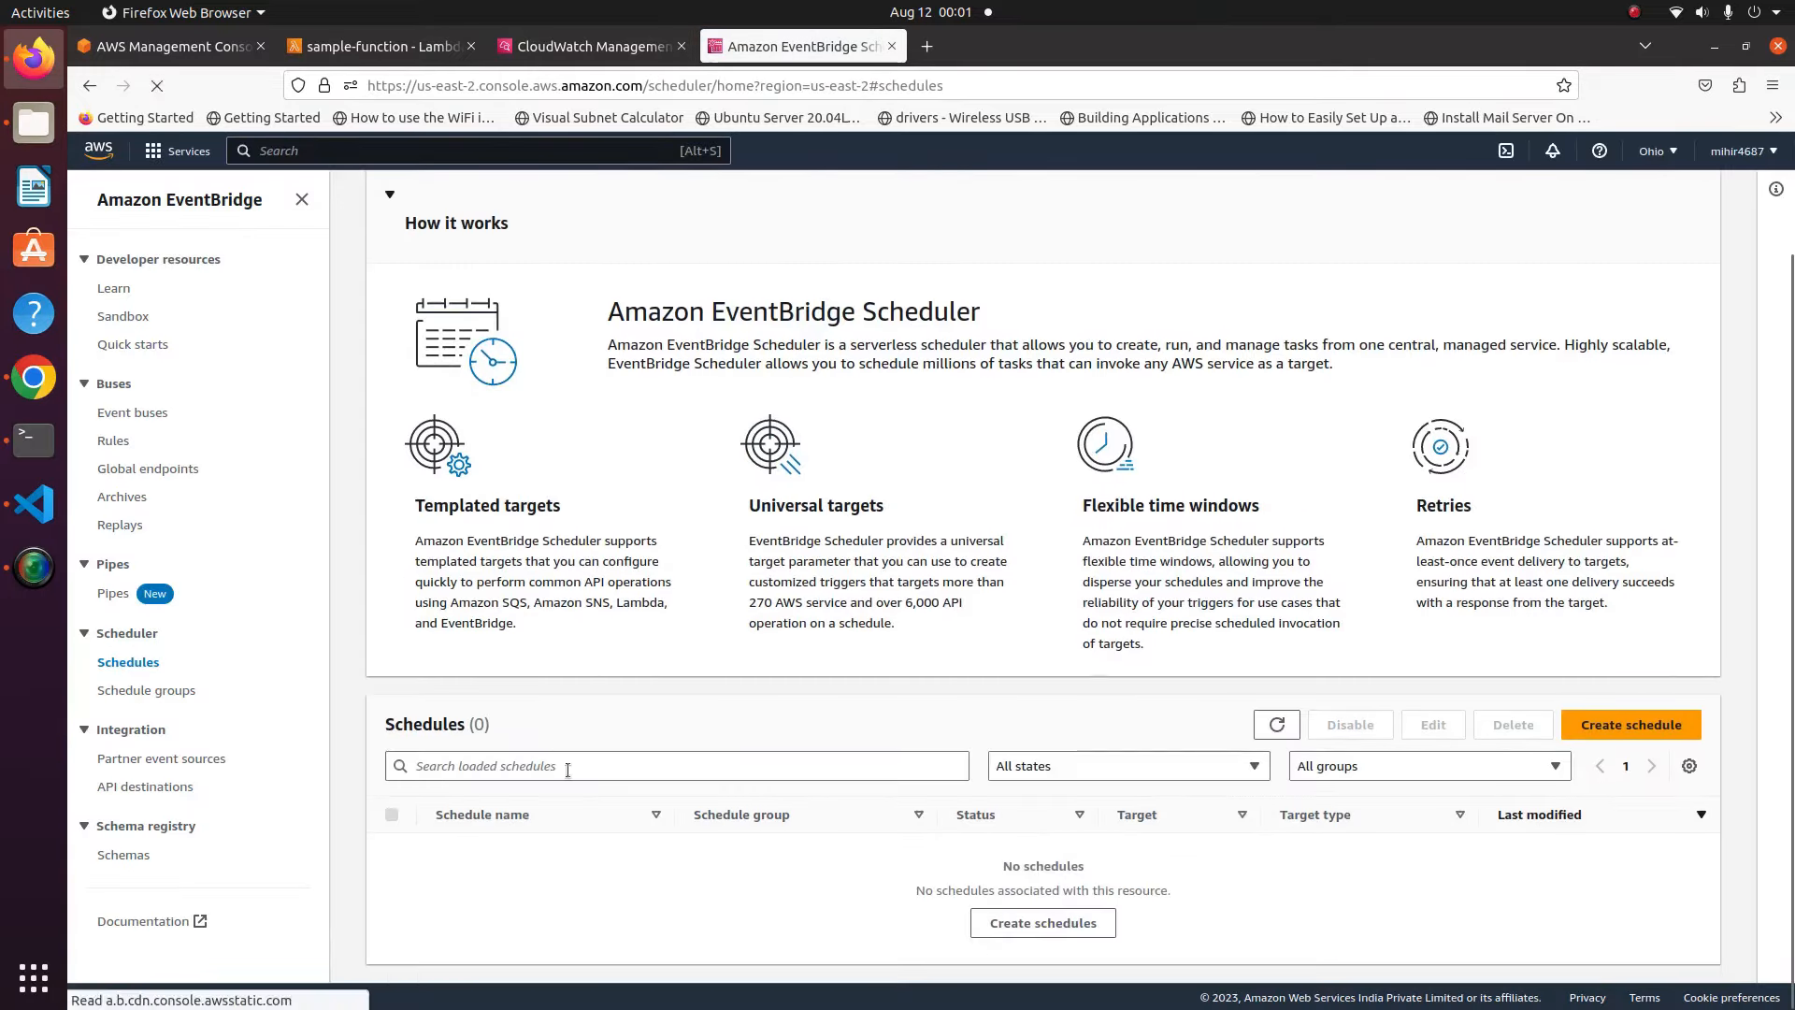
pyautogui.scroll(-1, 990, 884)
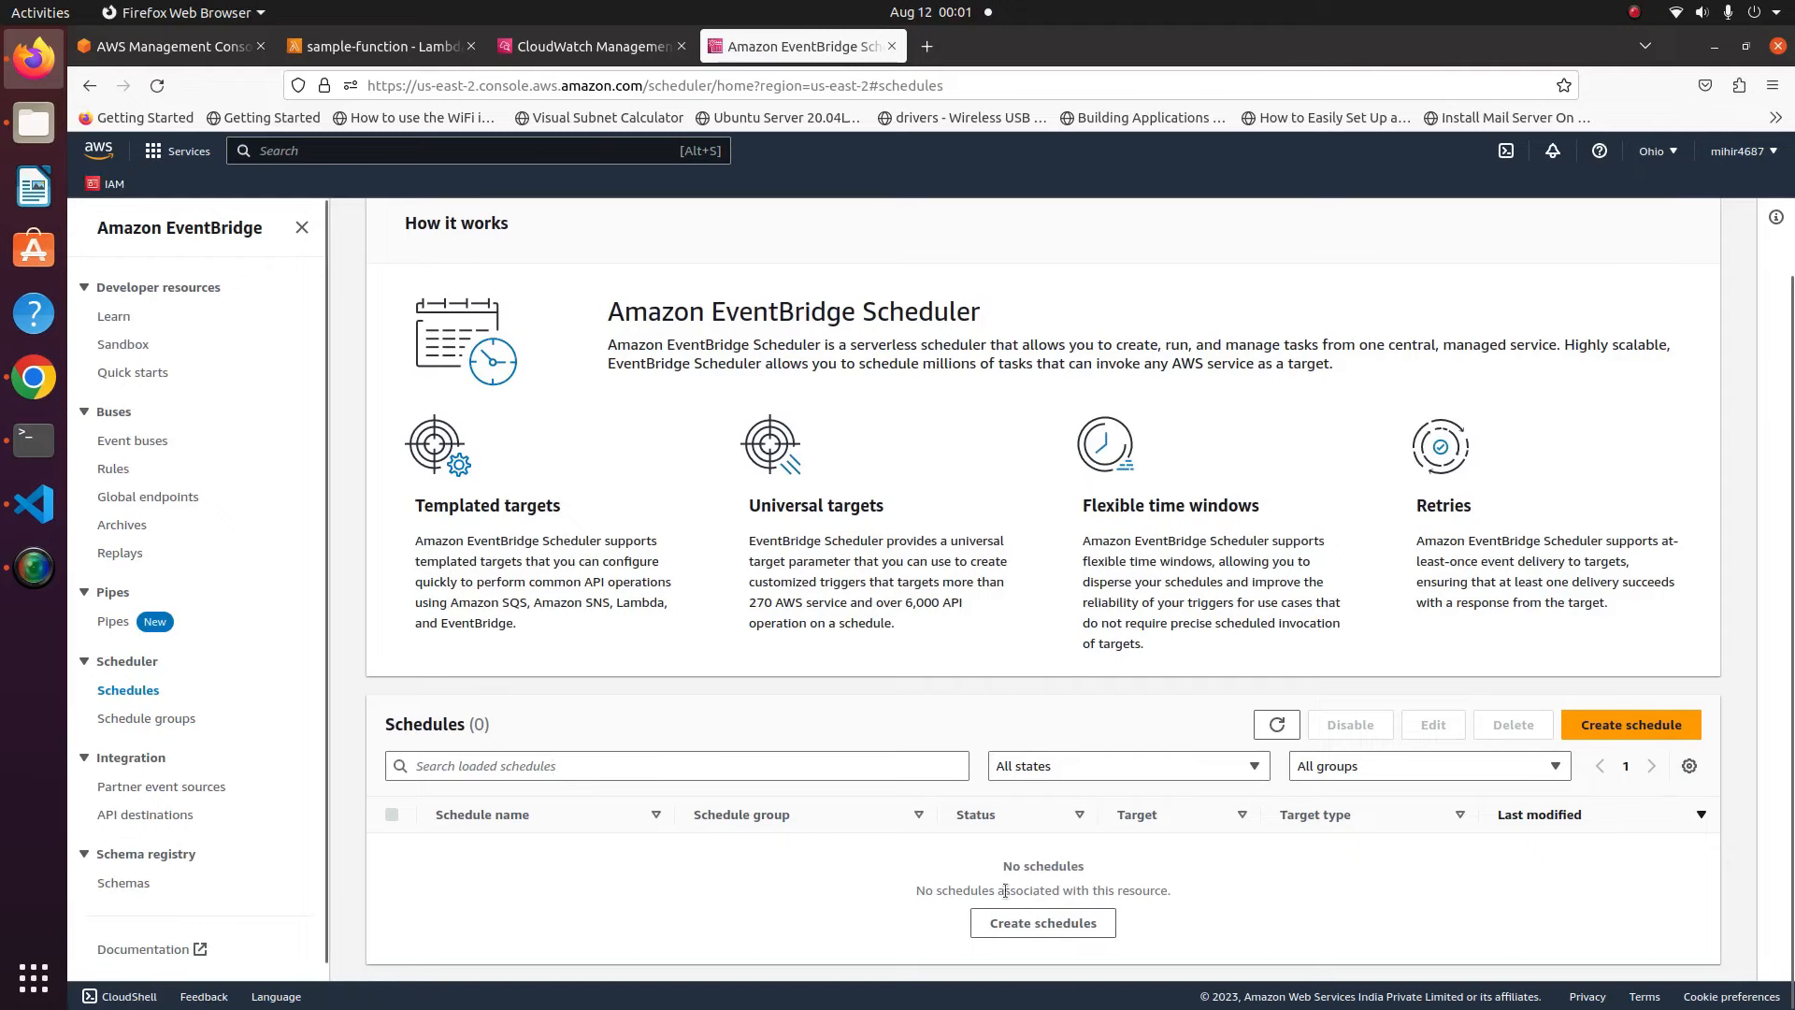
pyautogui.click(1054, 928)
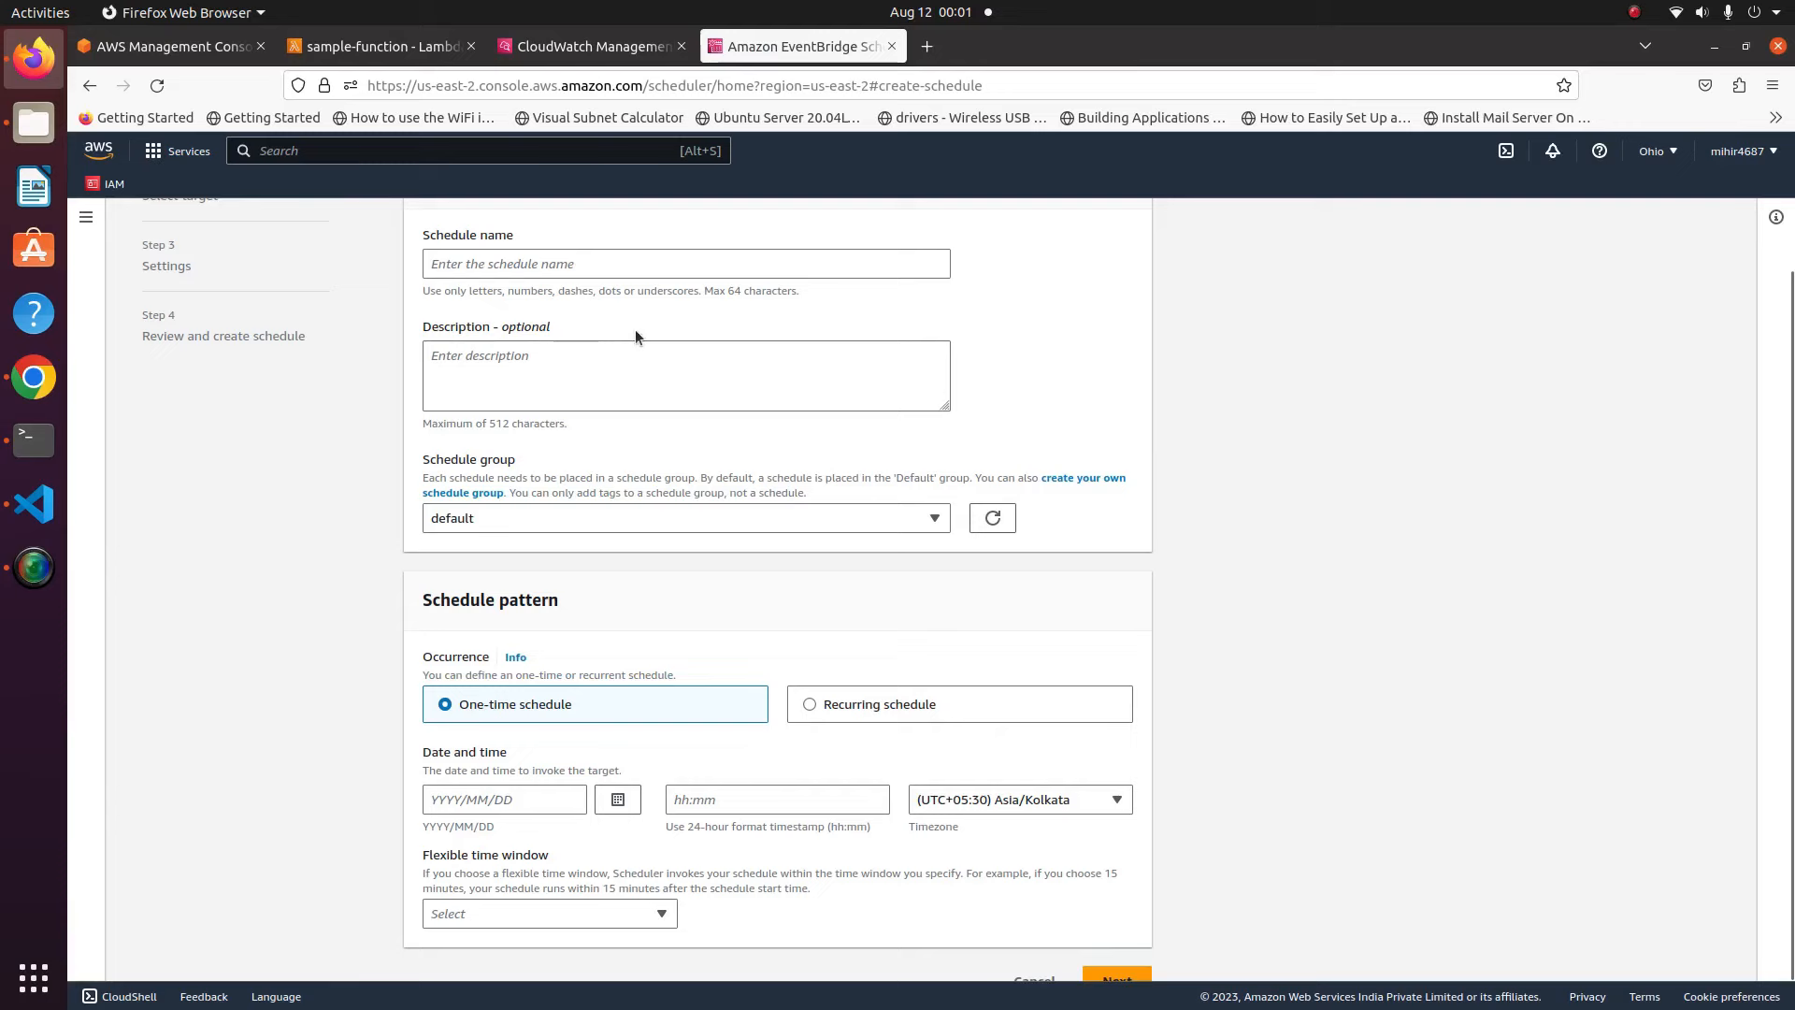
pyautogui.click(575, 266)
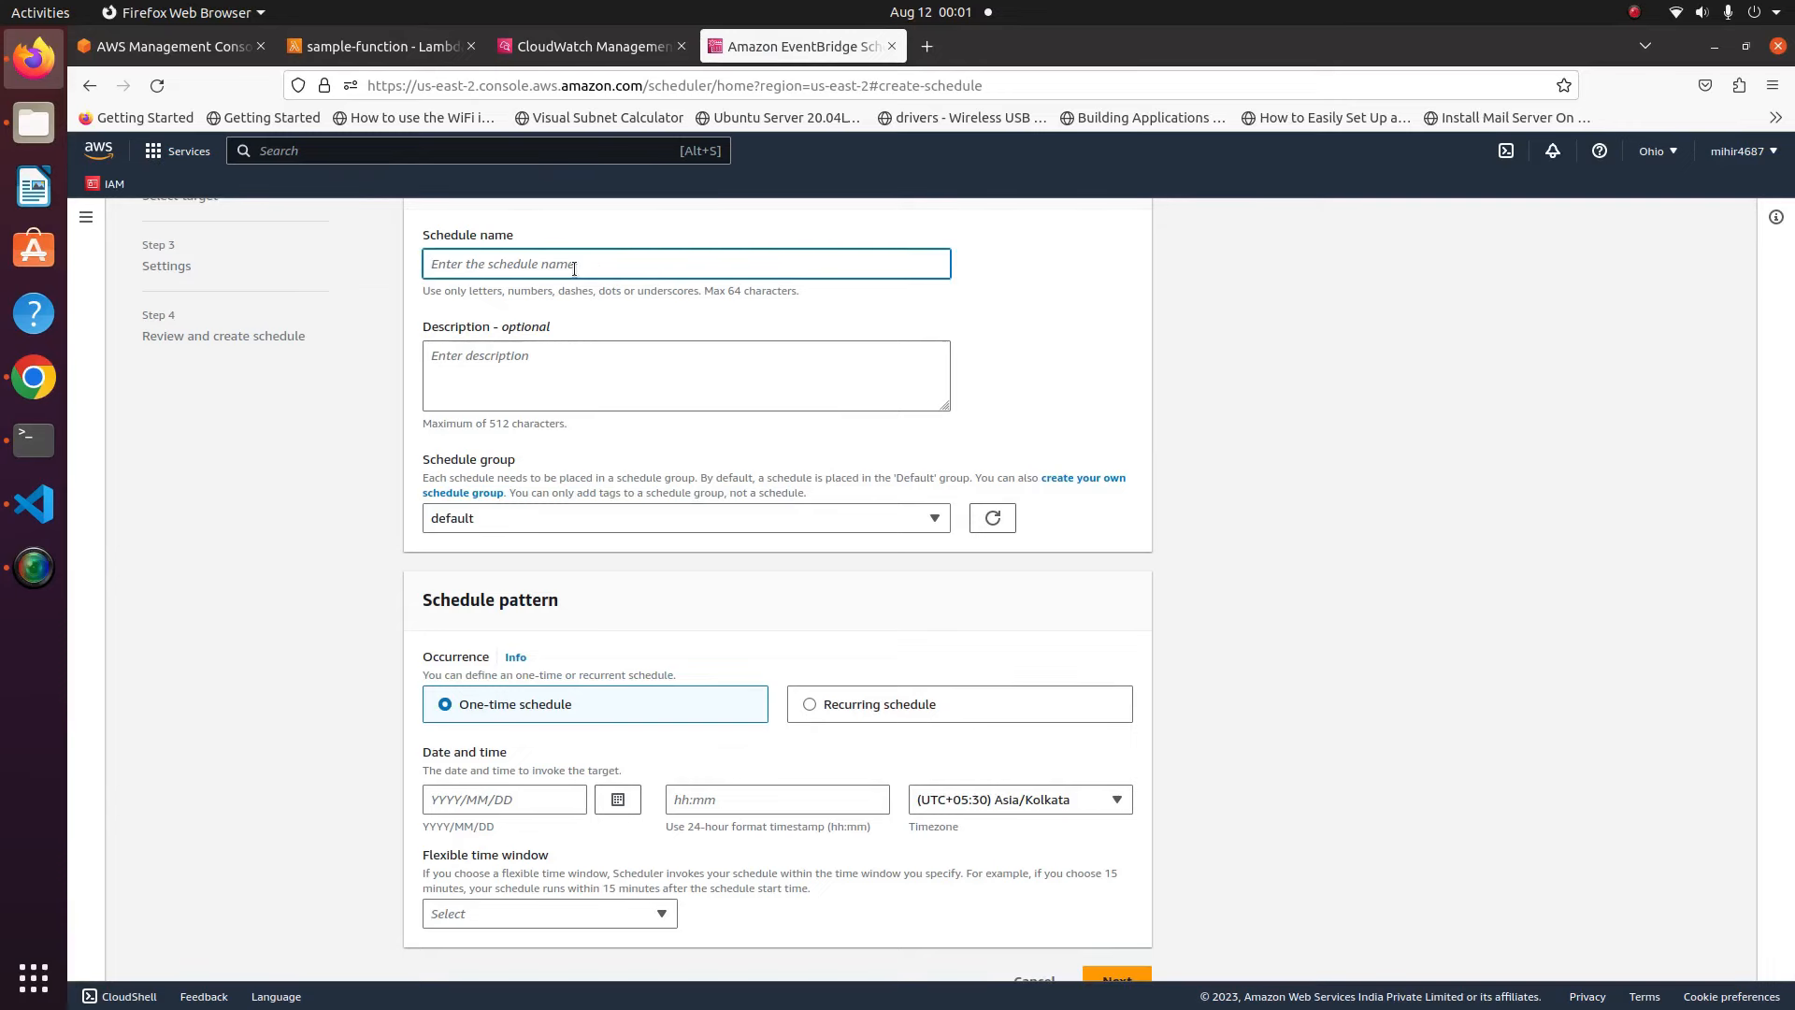
pyautogui.write('sample-invoke')
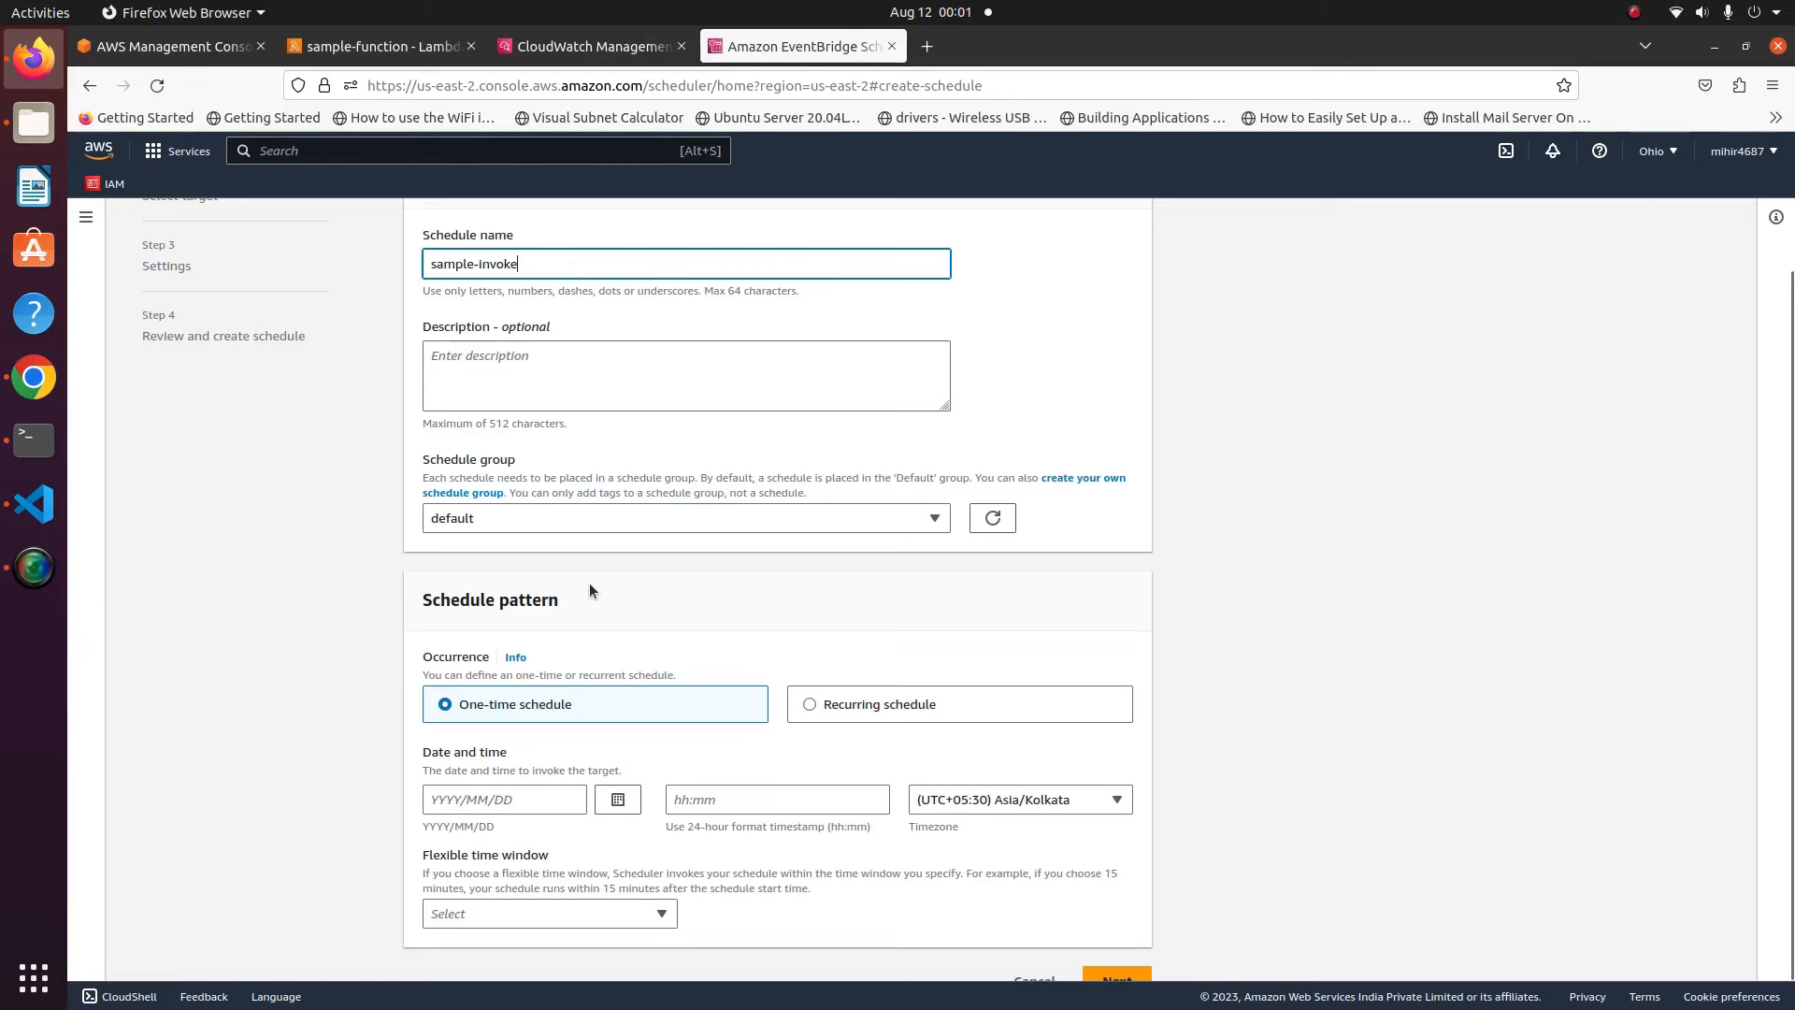
# Make the schedule recurring and rate-based, with a rate of 2 minutes
pyautogui.scroll(-1, 589, 590)
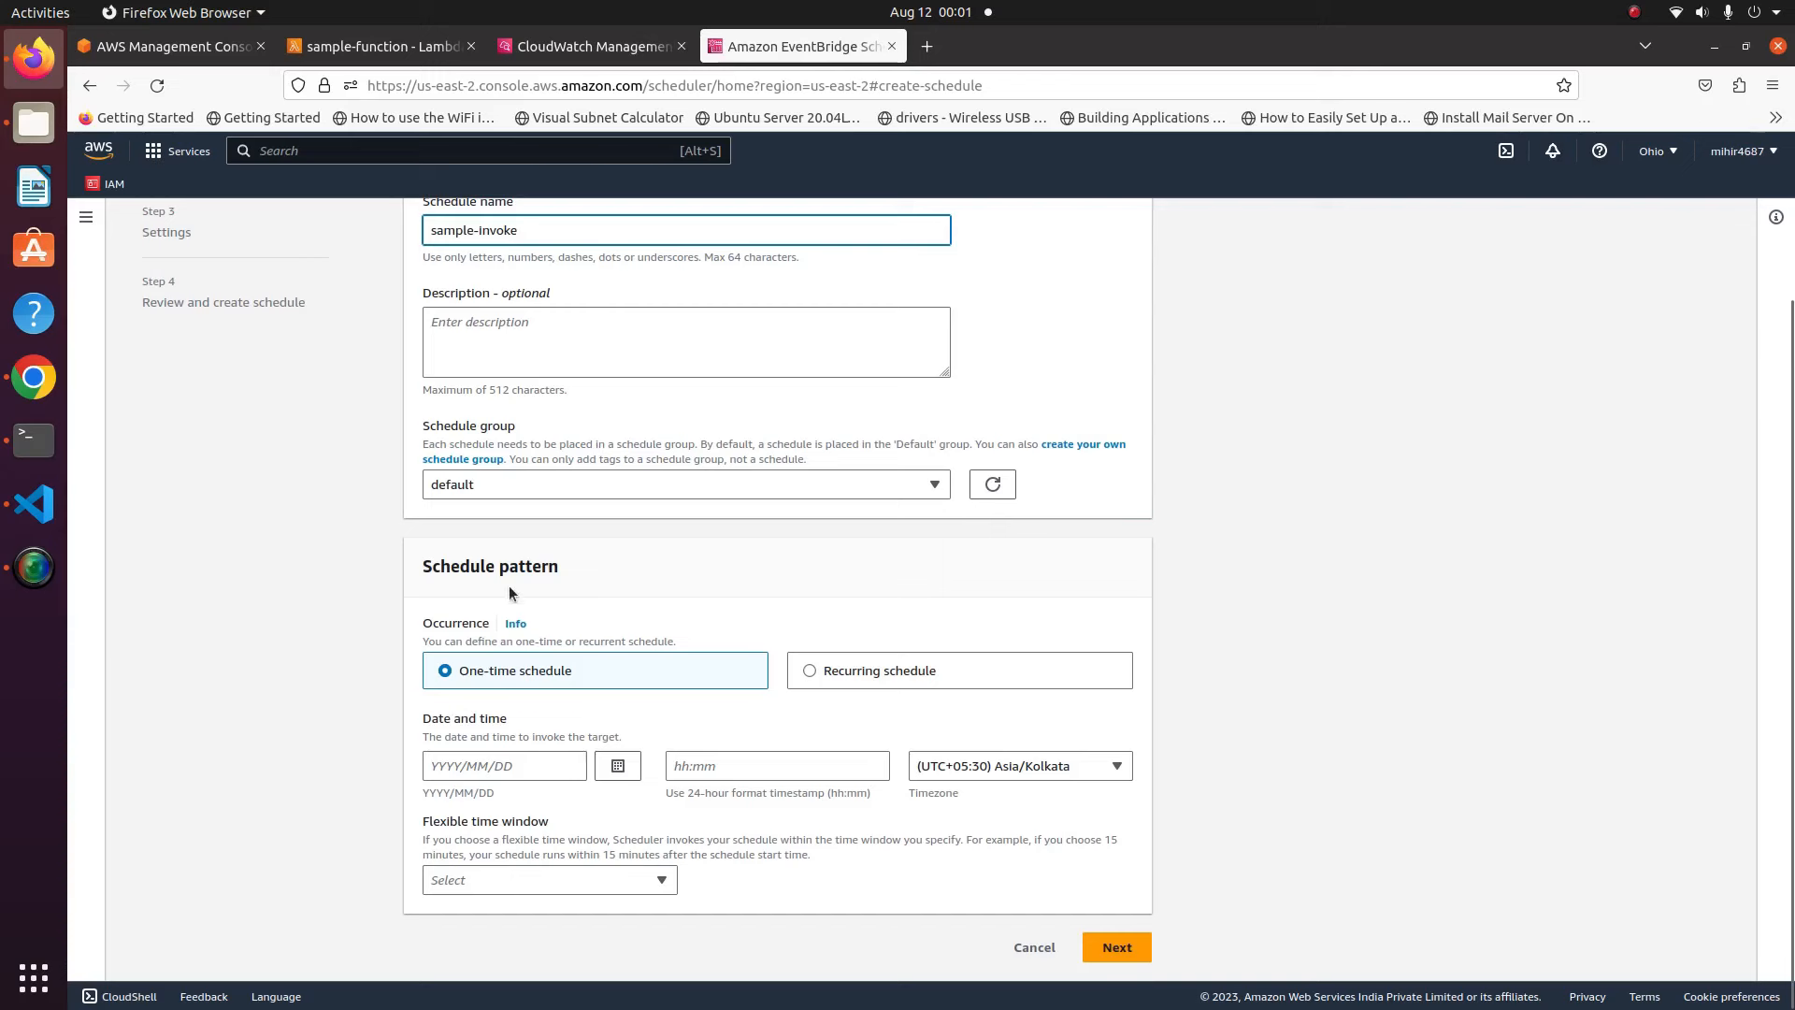
pyautogui.click(844, 669)
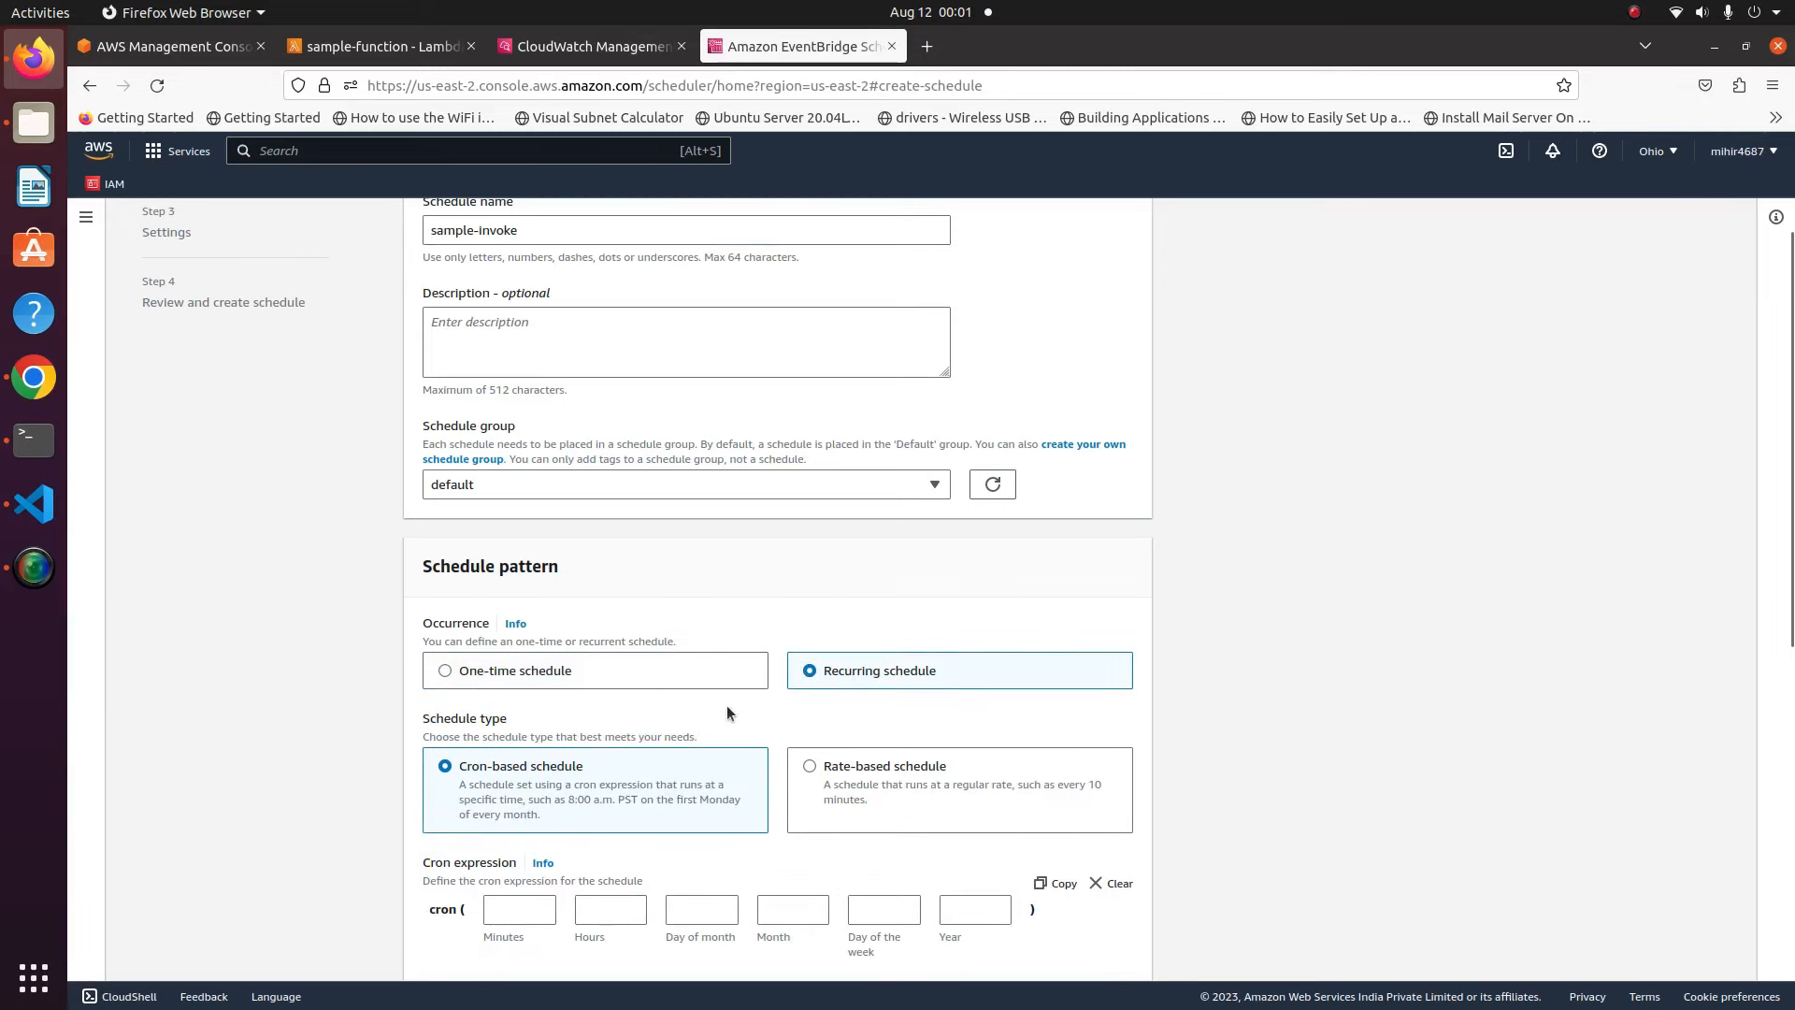
pyautogui.scroll(-2, 727, 708)
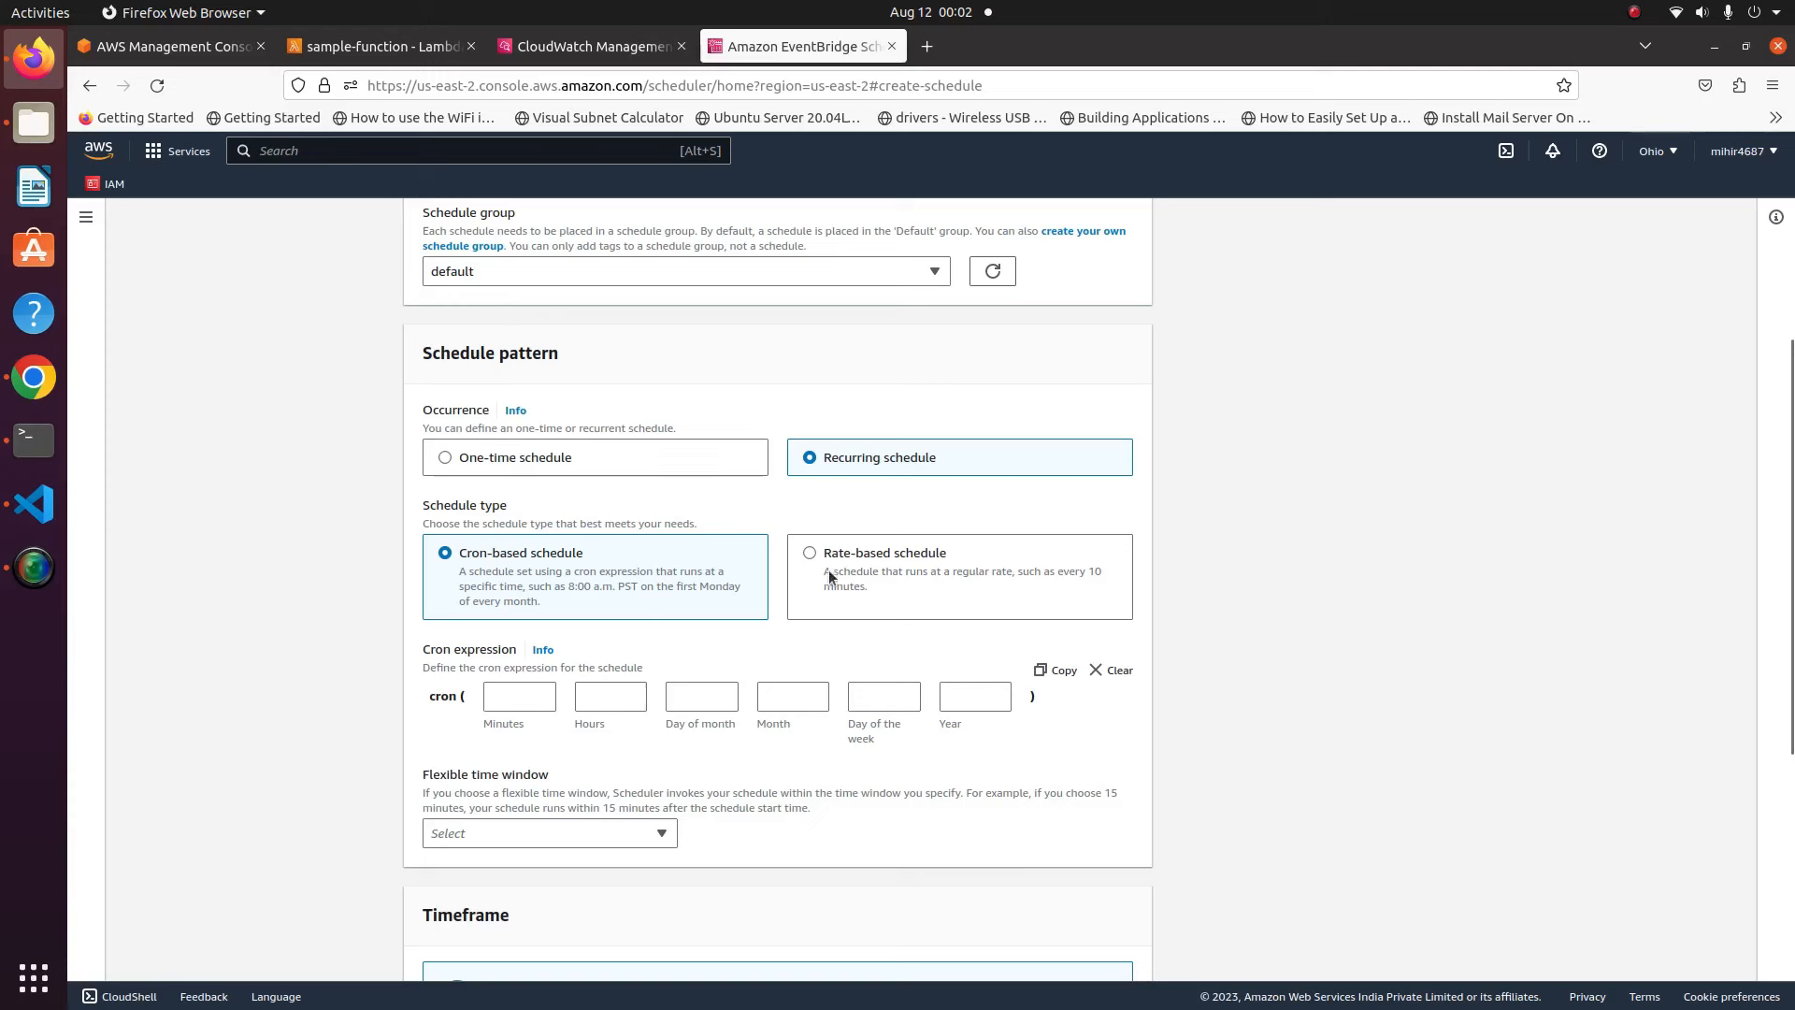
pyautogui.click(822, 556)
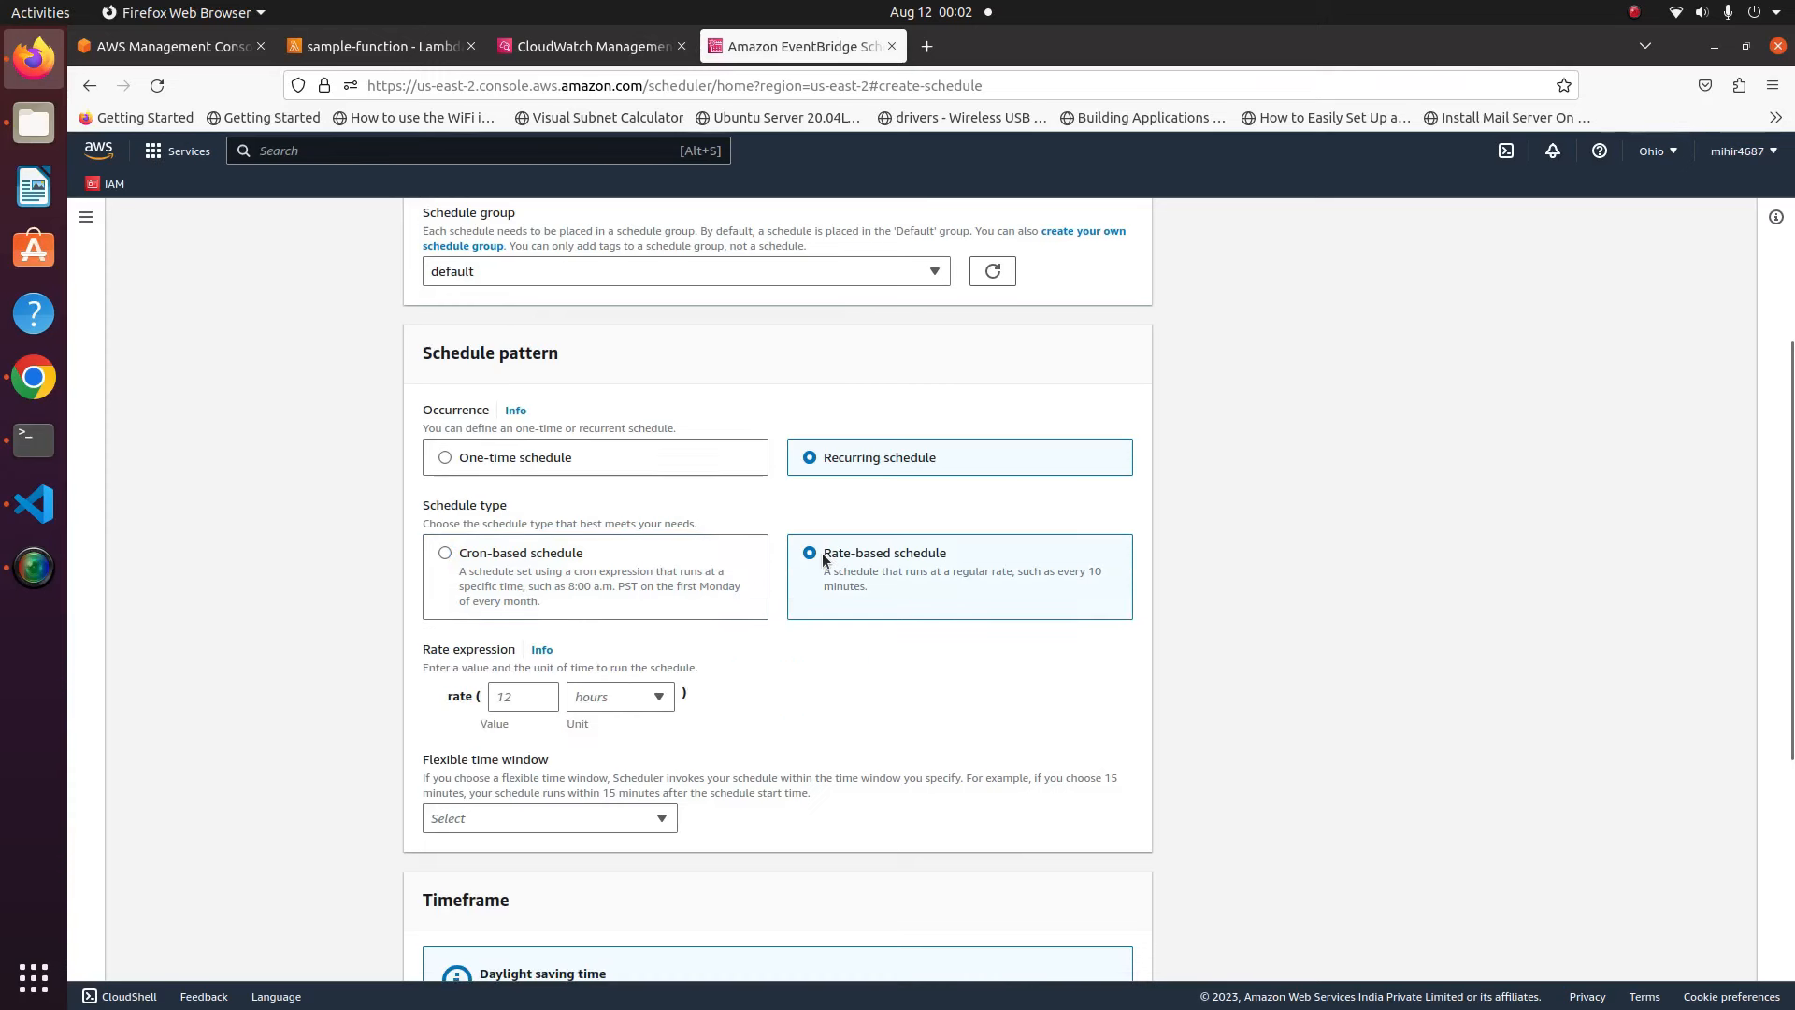
pyautogui.click(608, 703)
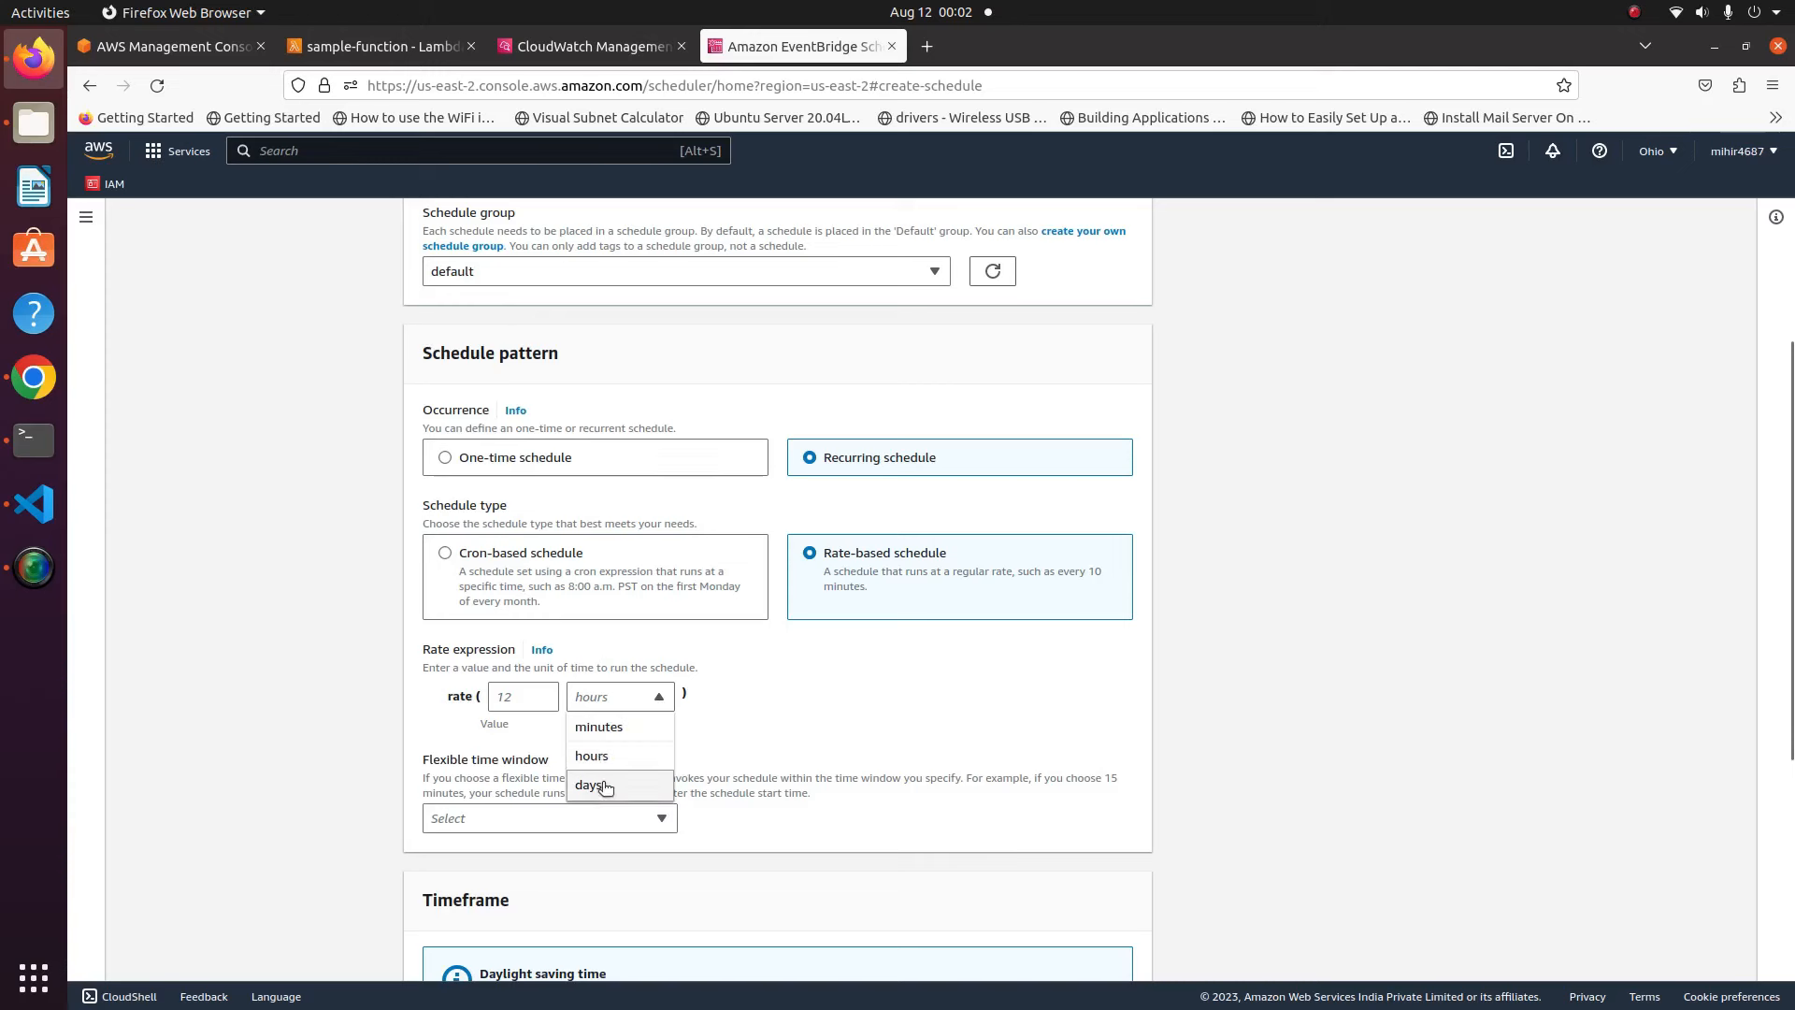
pyautogui.click(515, 697)
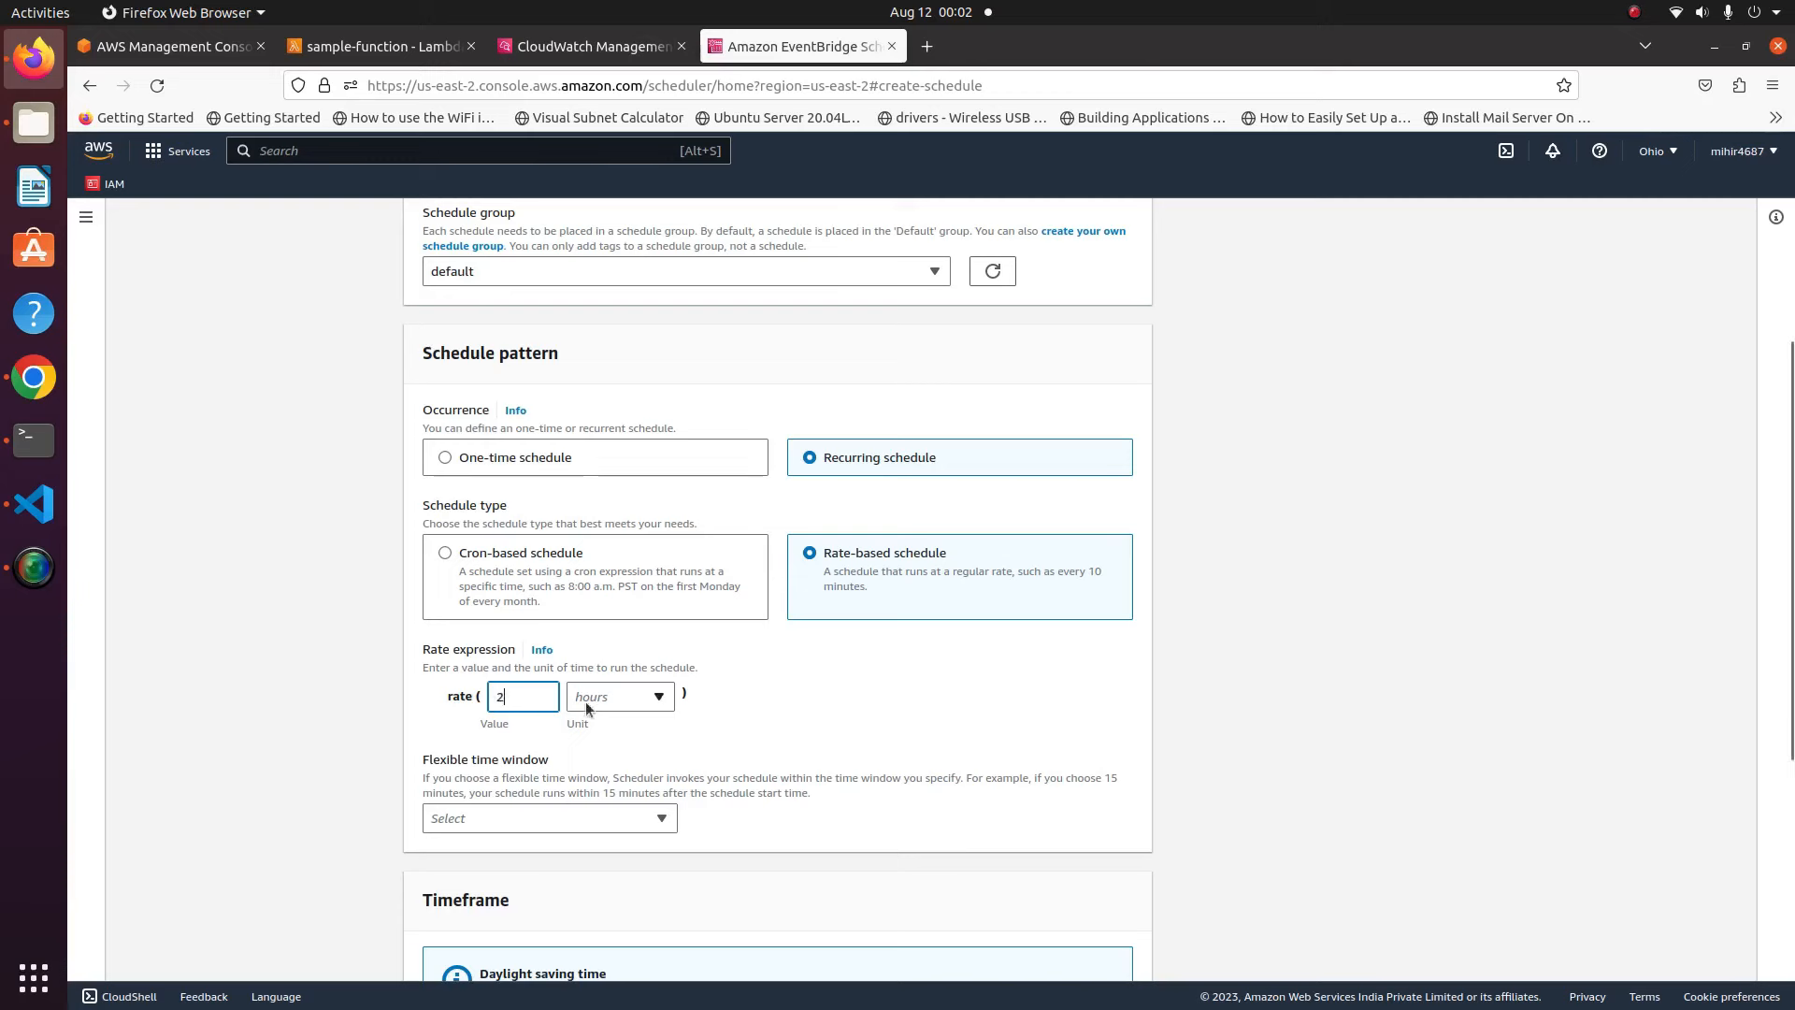
pyautogui.click(631, 701)
pyautogui.click(623, 727)
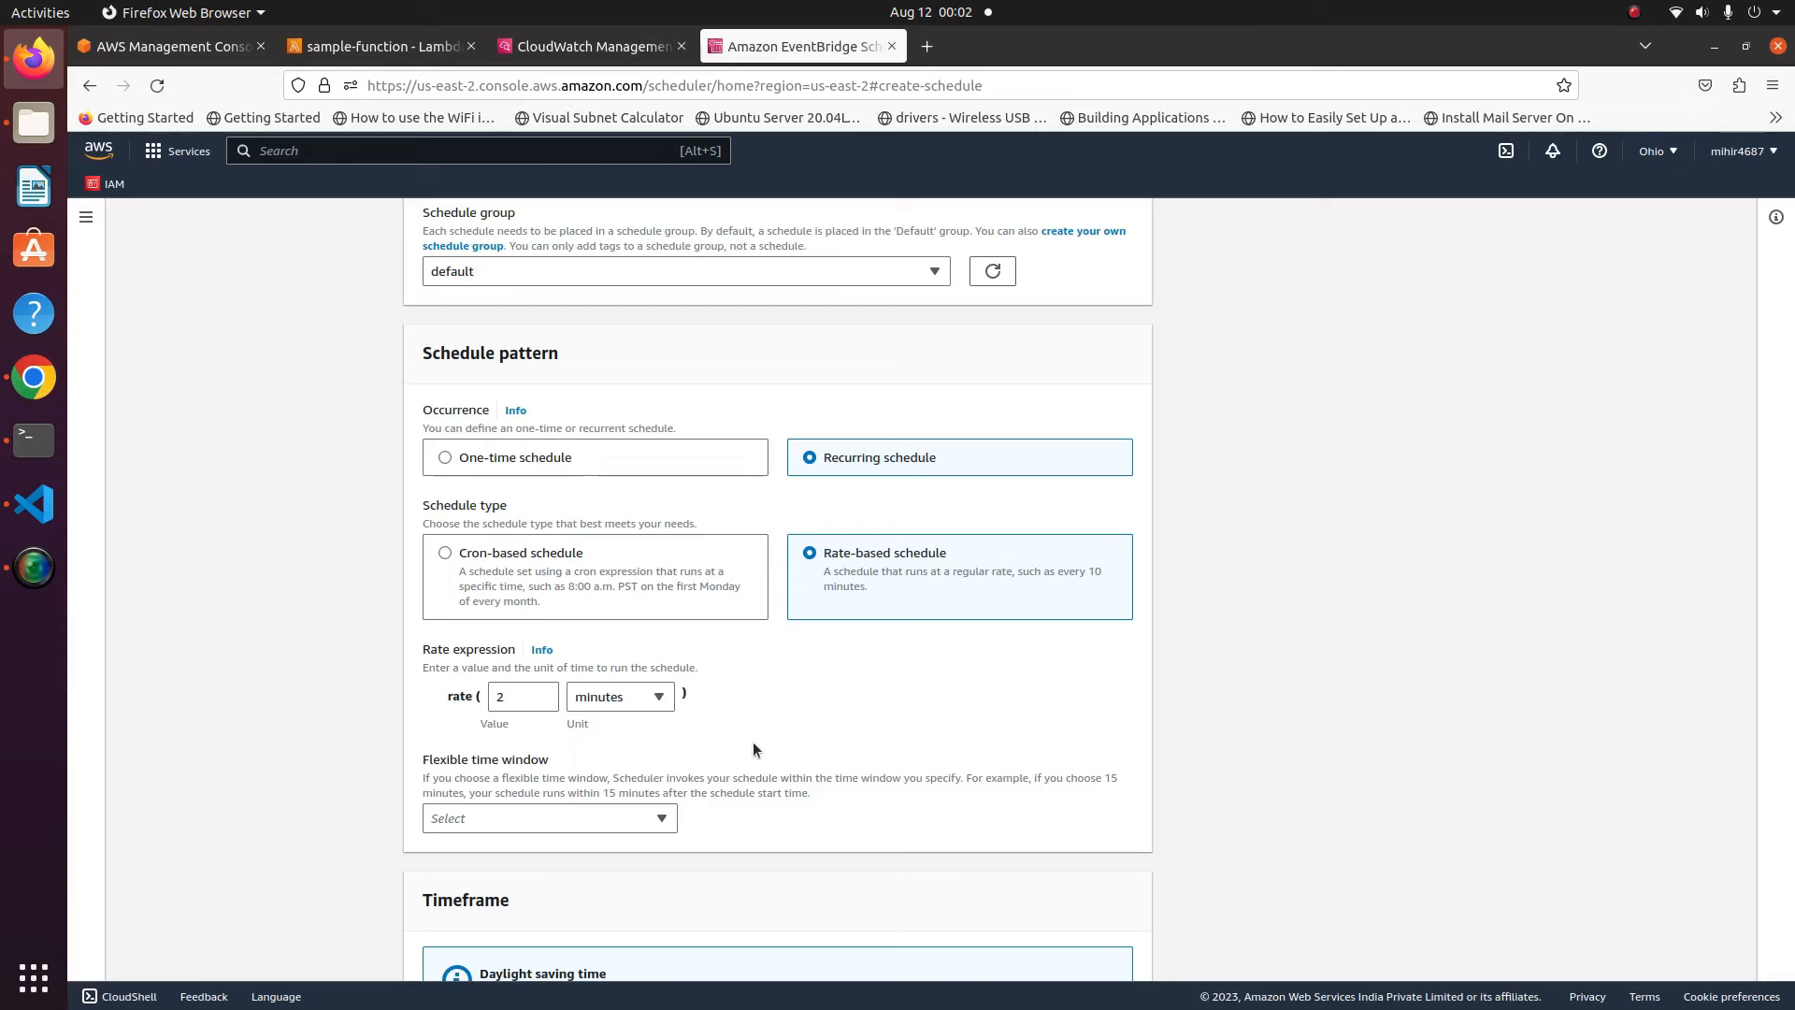
# Set the flexible time window to Off and continue to the target selection
pyautogui.click(591, 821)
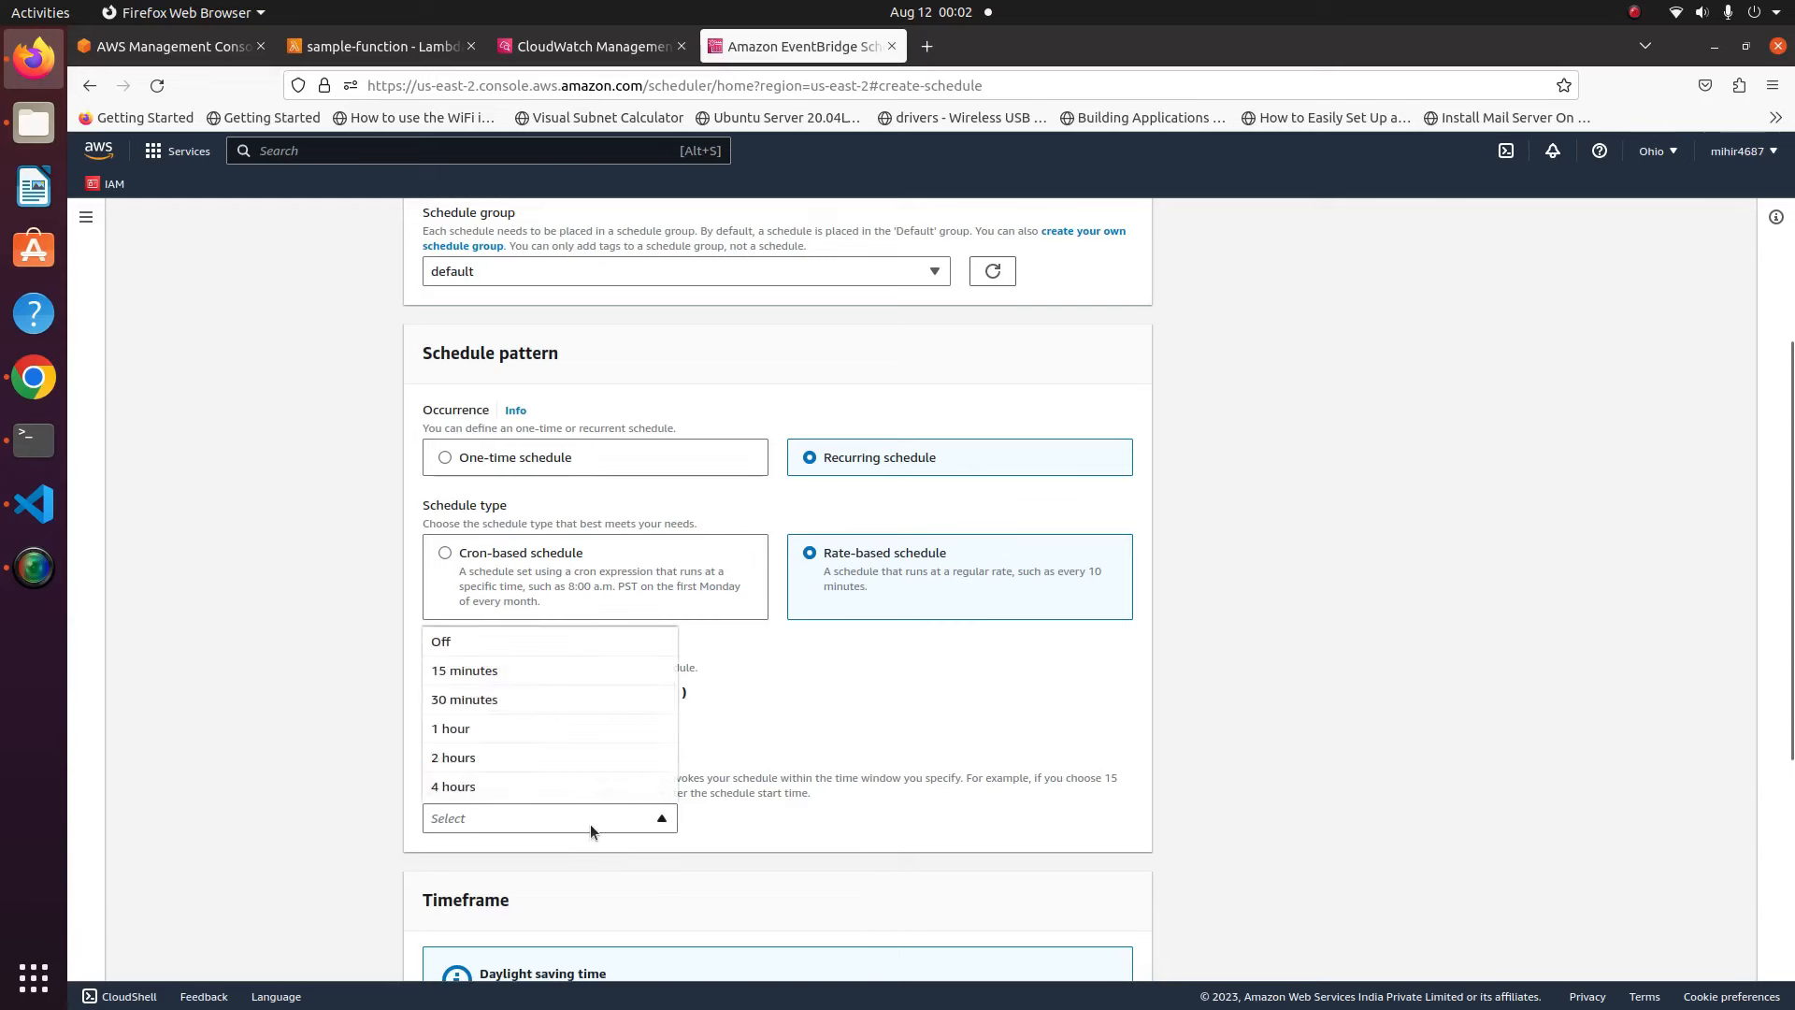
pyautogui.click(731, 692)
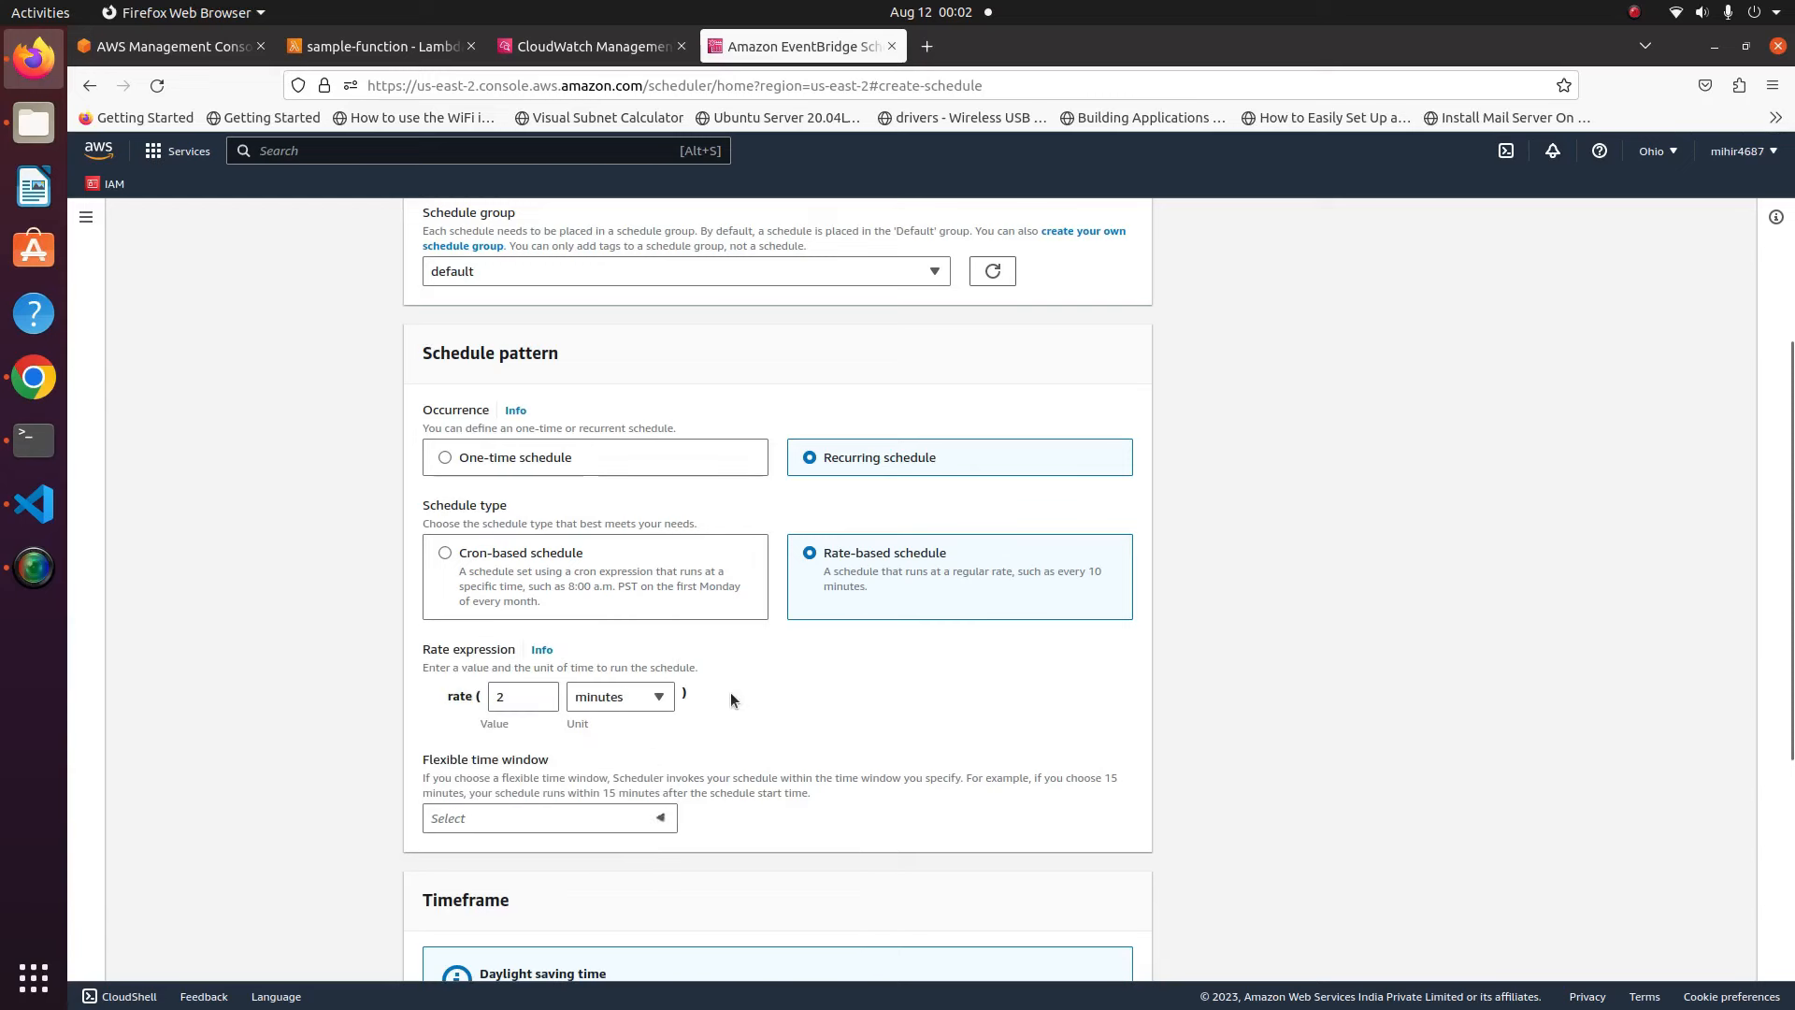
pyautogui.scroll(-2, 732, 692)
pyautogui.scroll(-3, 731, 692)
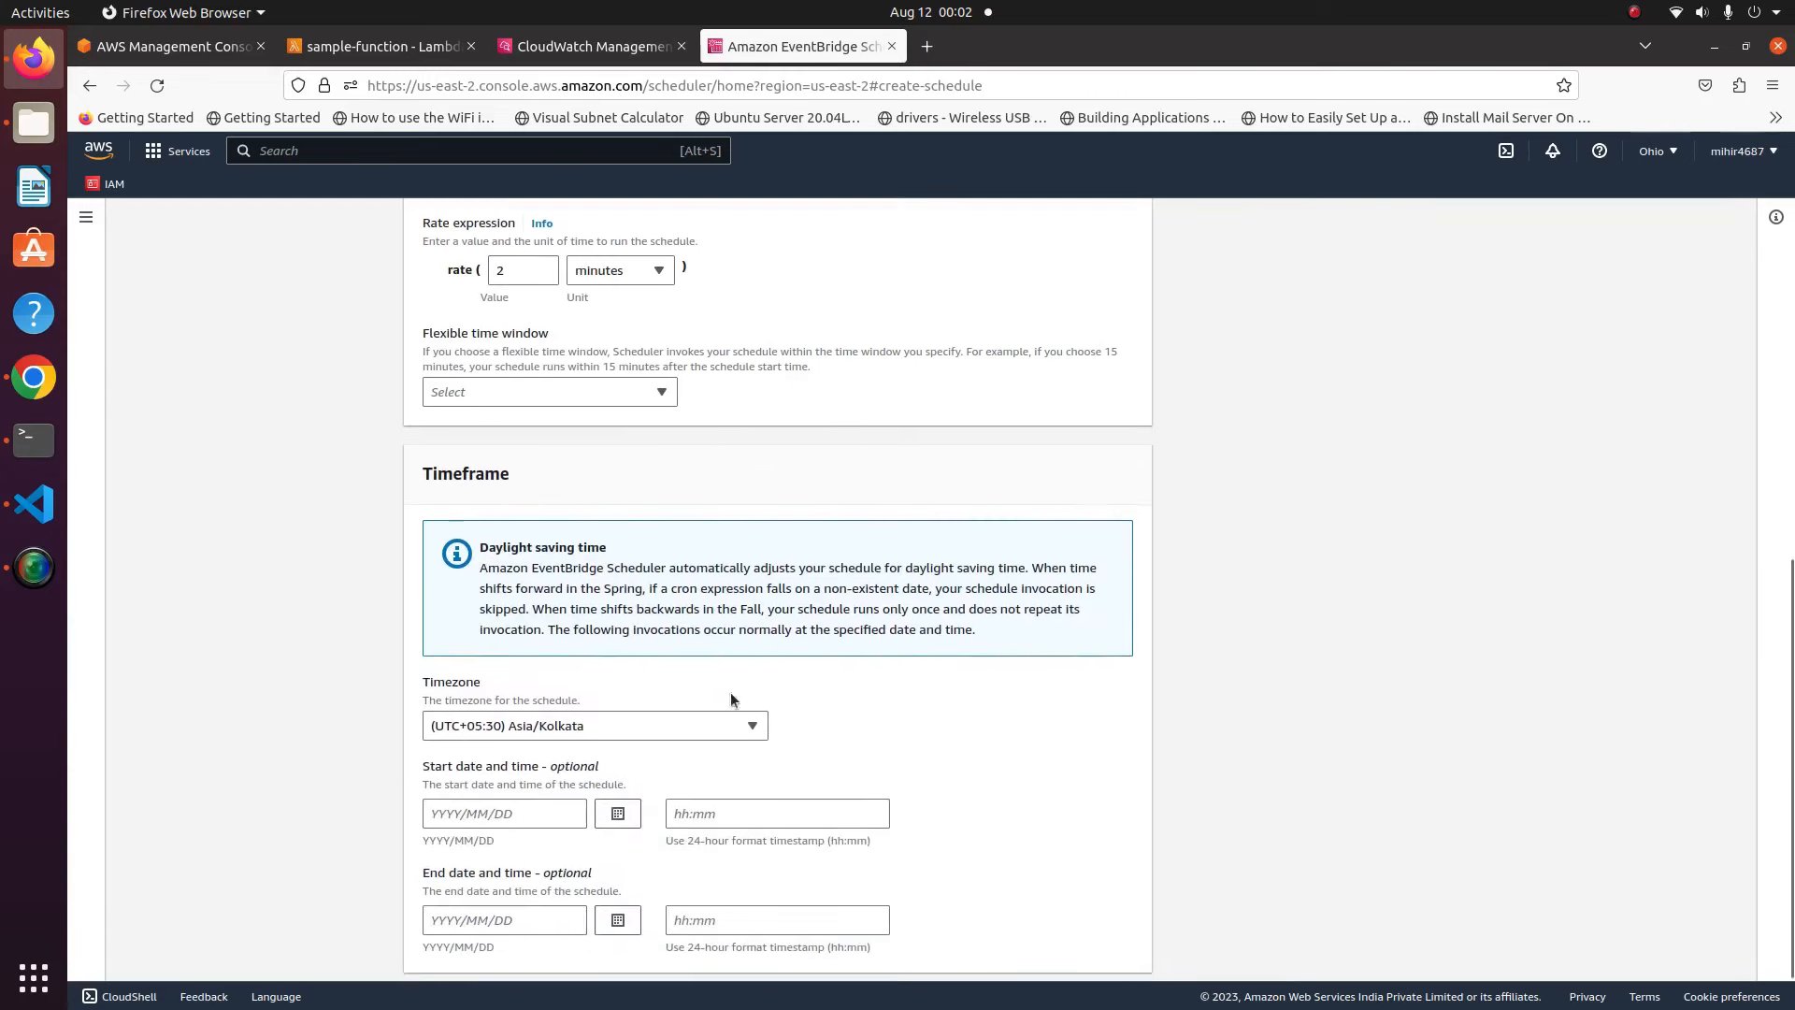
pyautogui.click(574, 400)
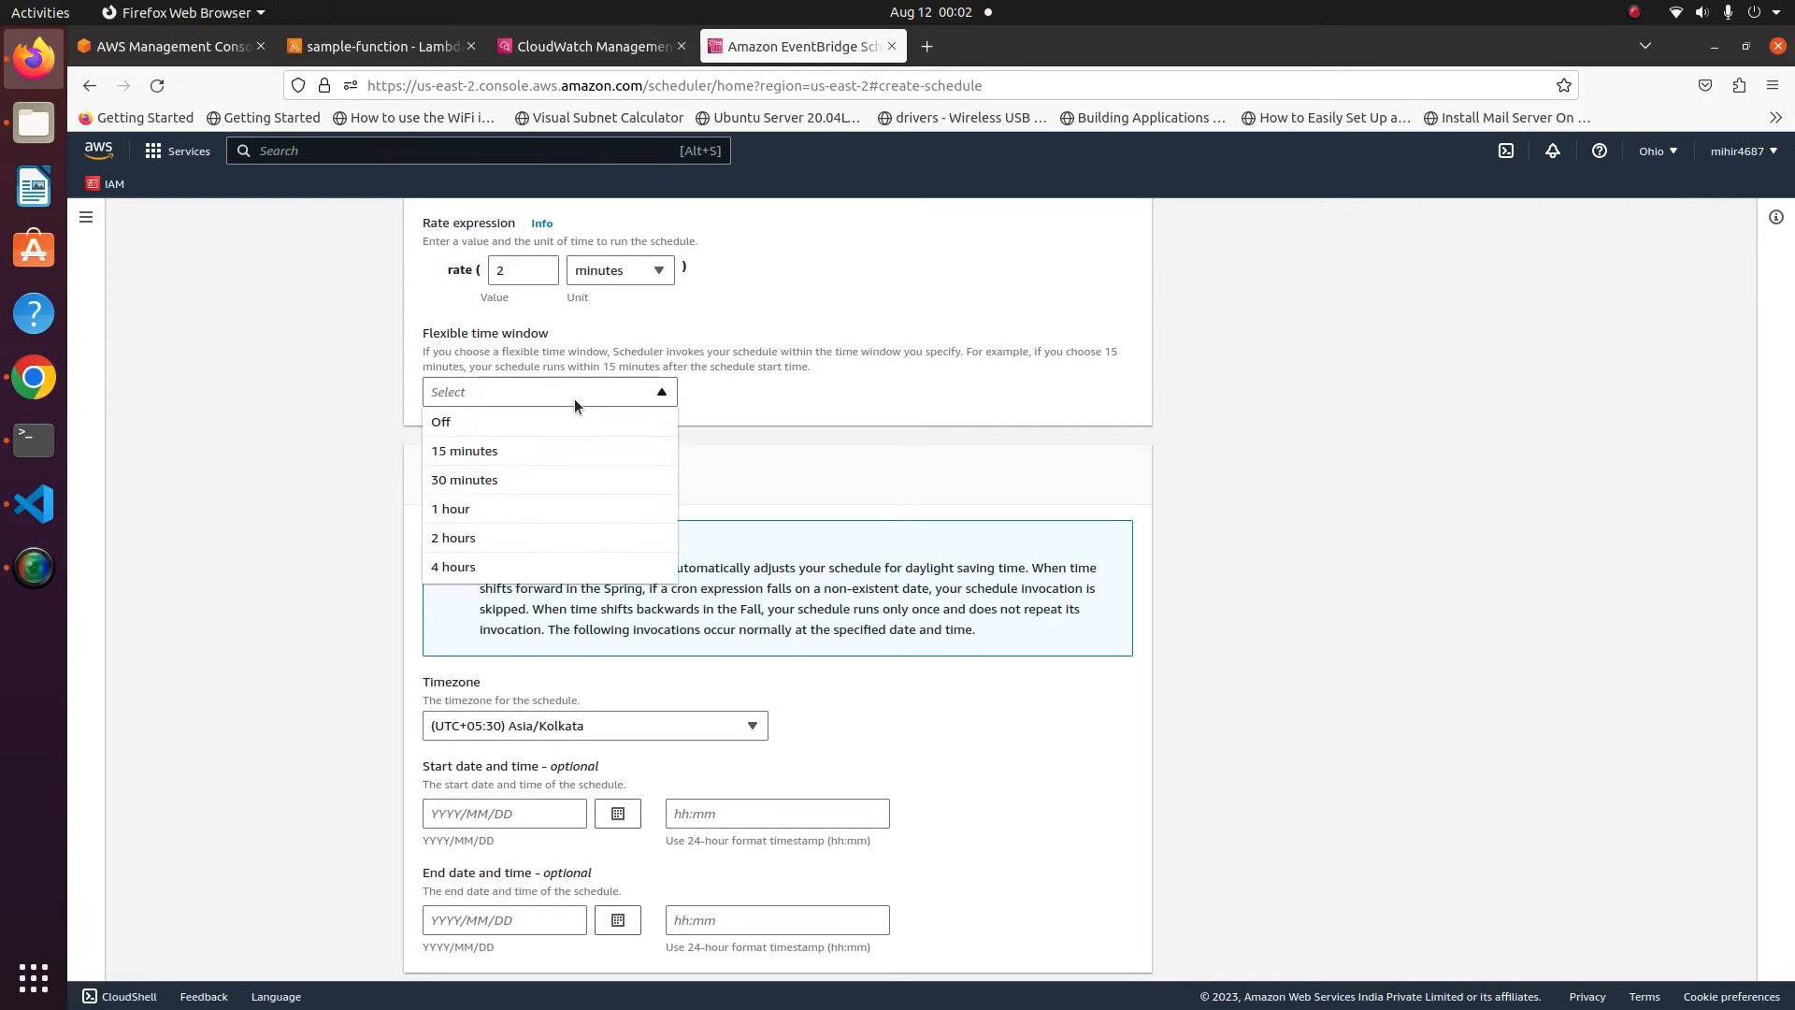
pyautogui.click(494, 420)
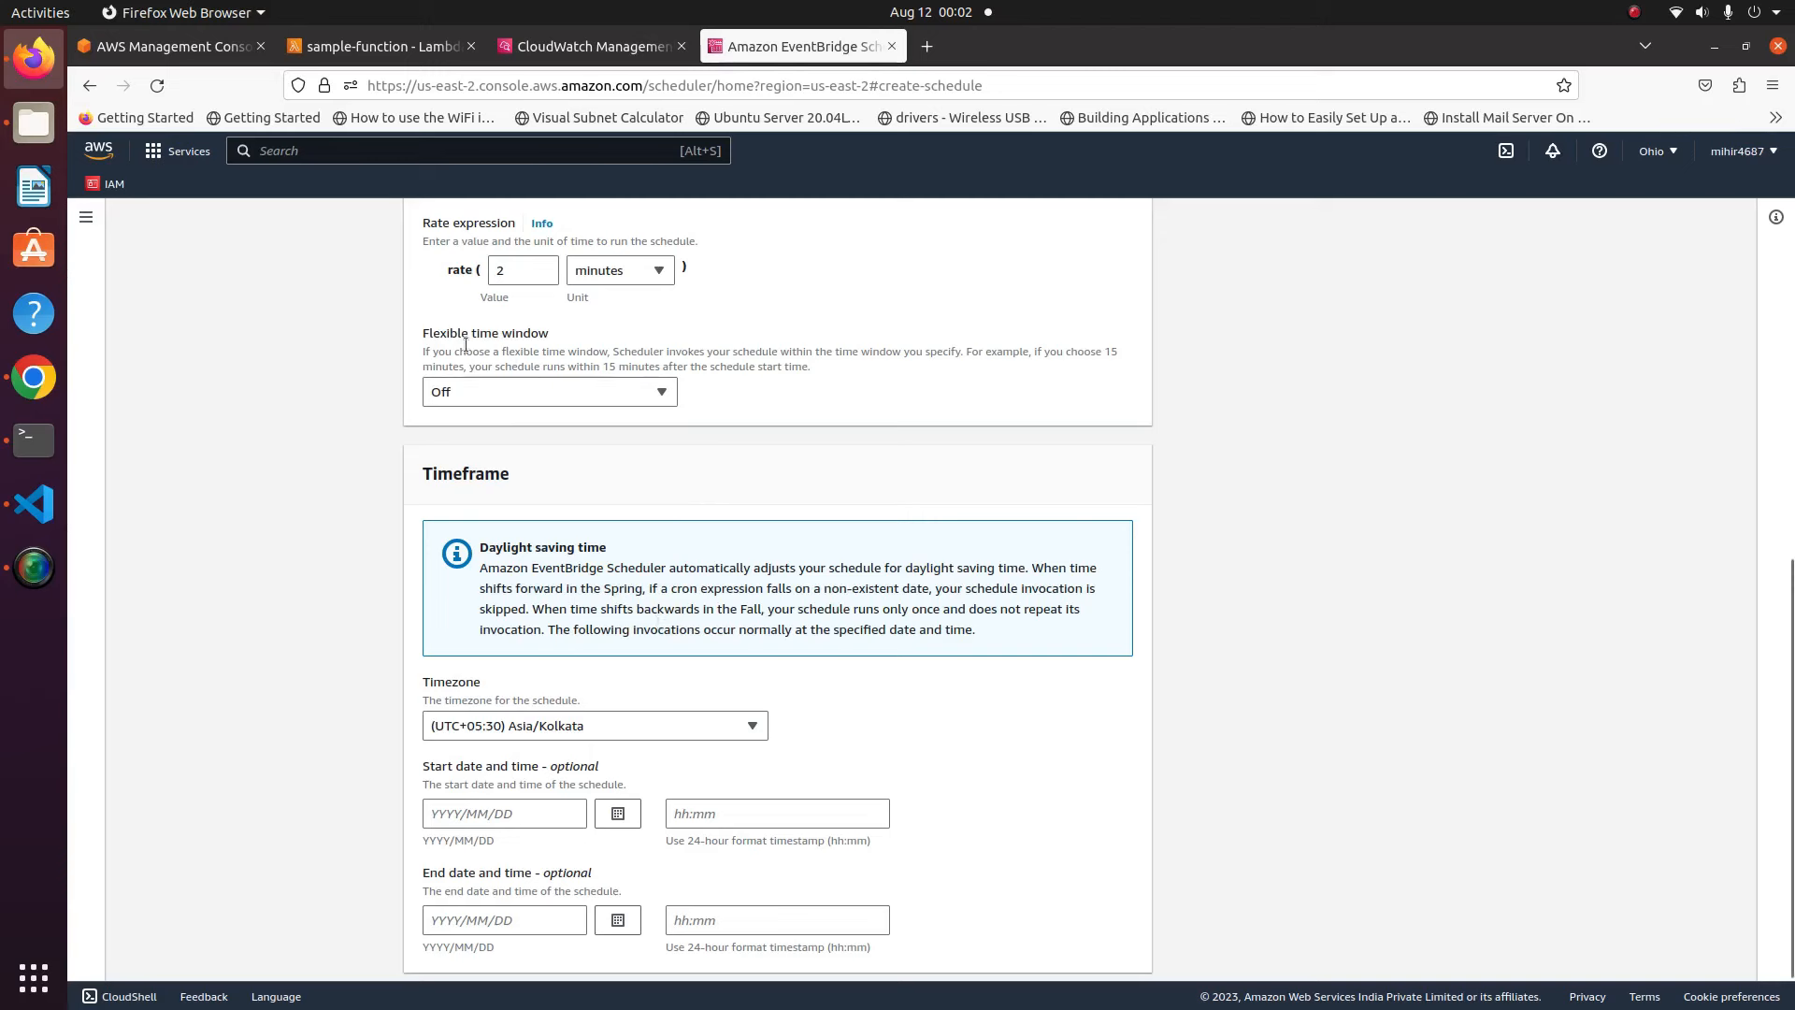
pyautogui.scroll(-1, 634, 583)
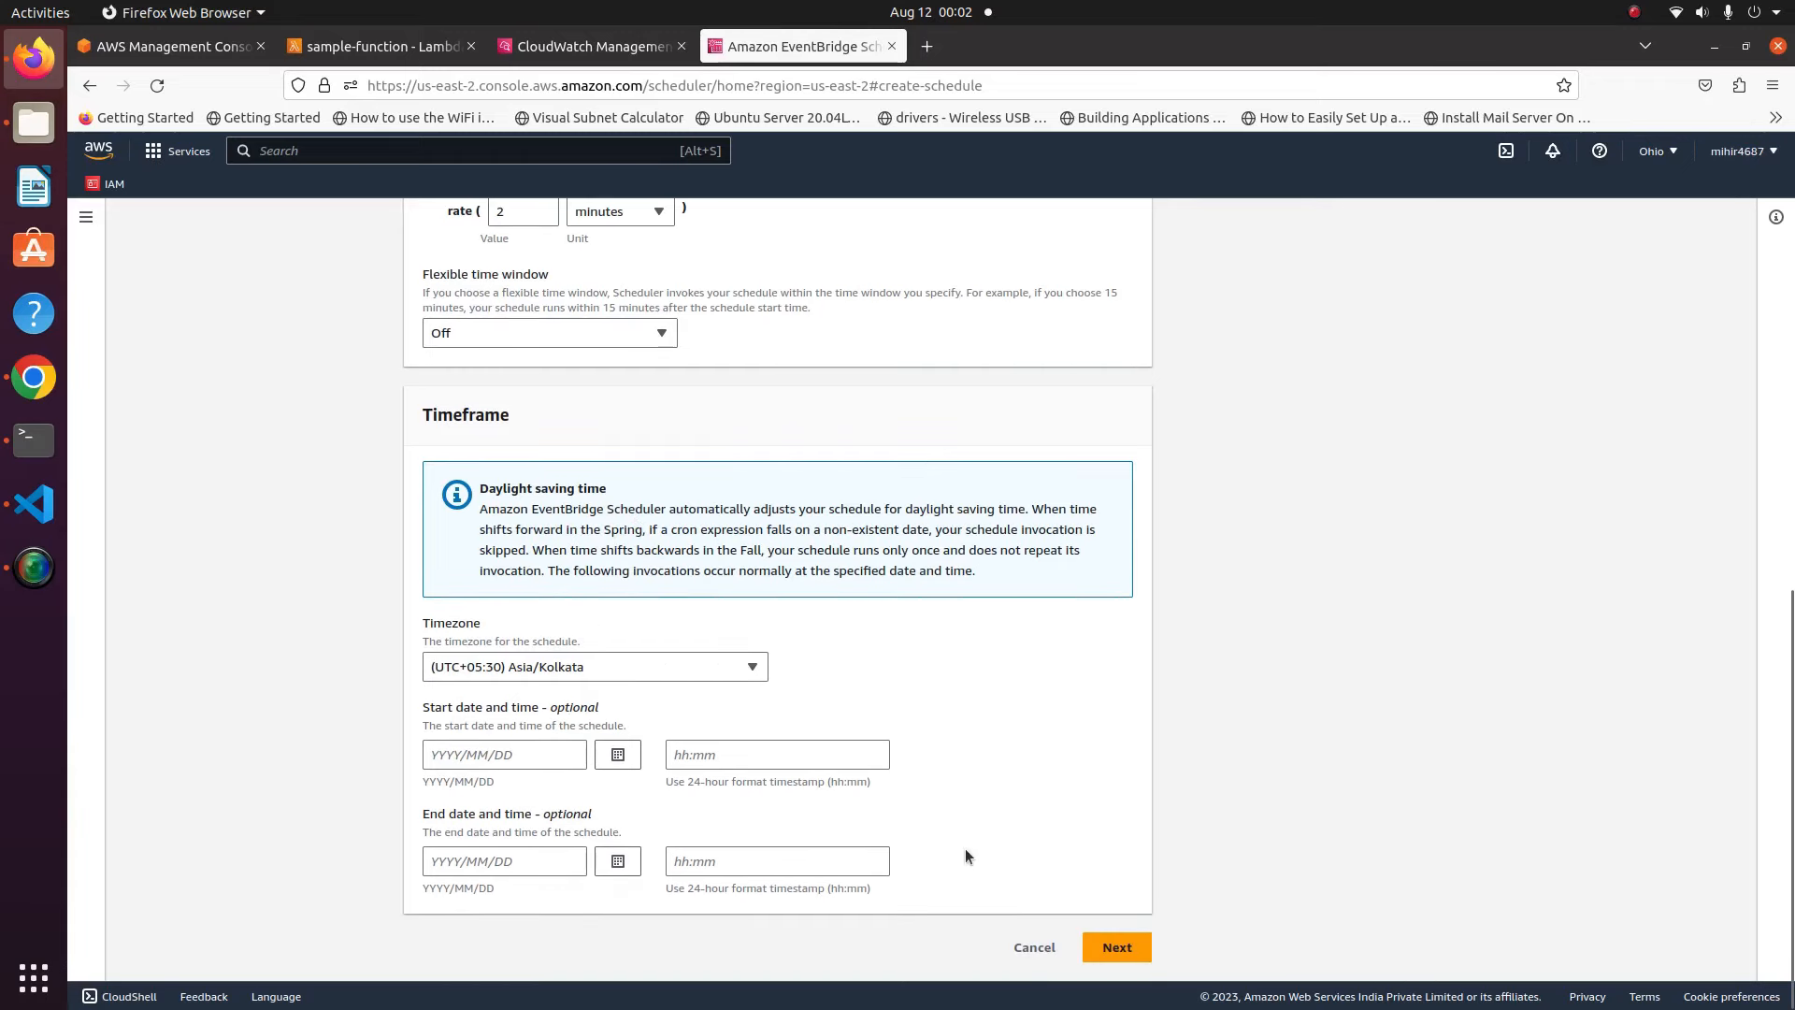
pyautogui.click(1117, 948)
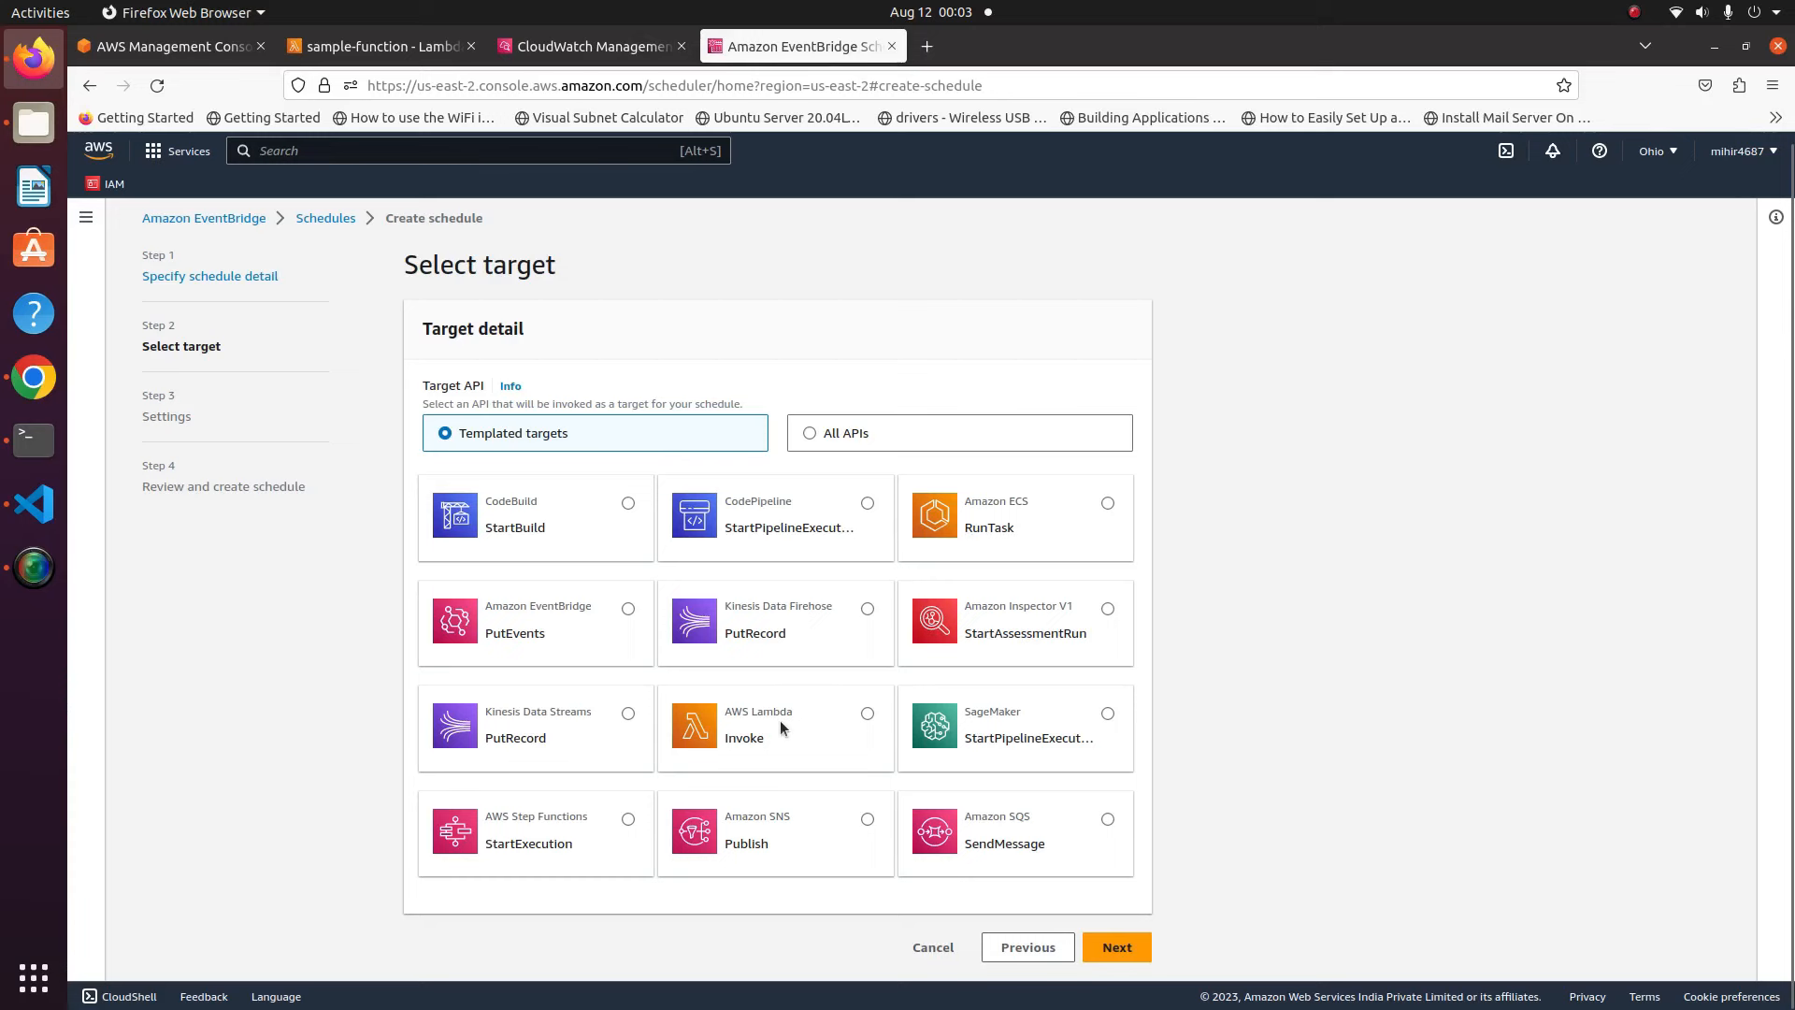
# Choose AWS Lambda Invoke as the target with sample-function, leave the payload empty, and skip to the schedule review
pyautogui.click(867, 713)
pyautogui.scroll(-8, 862, 709)
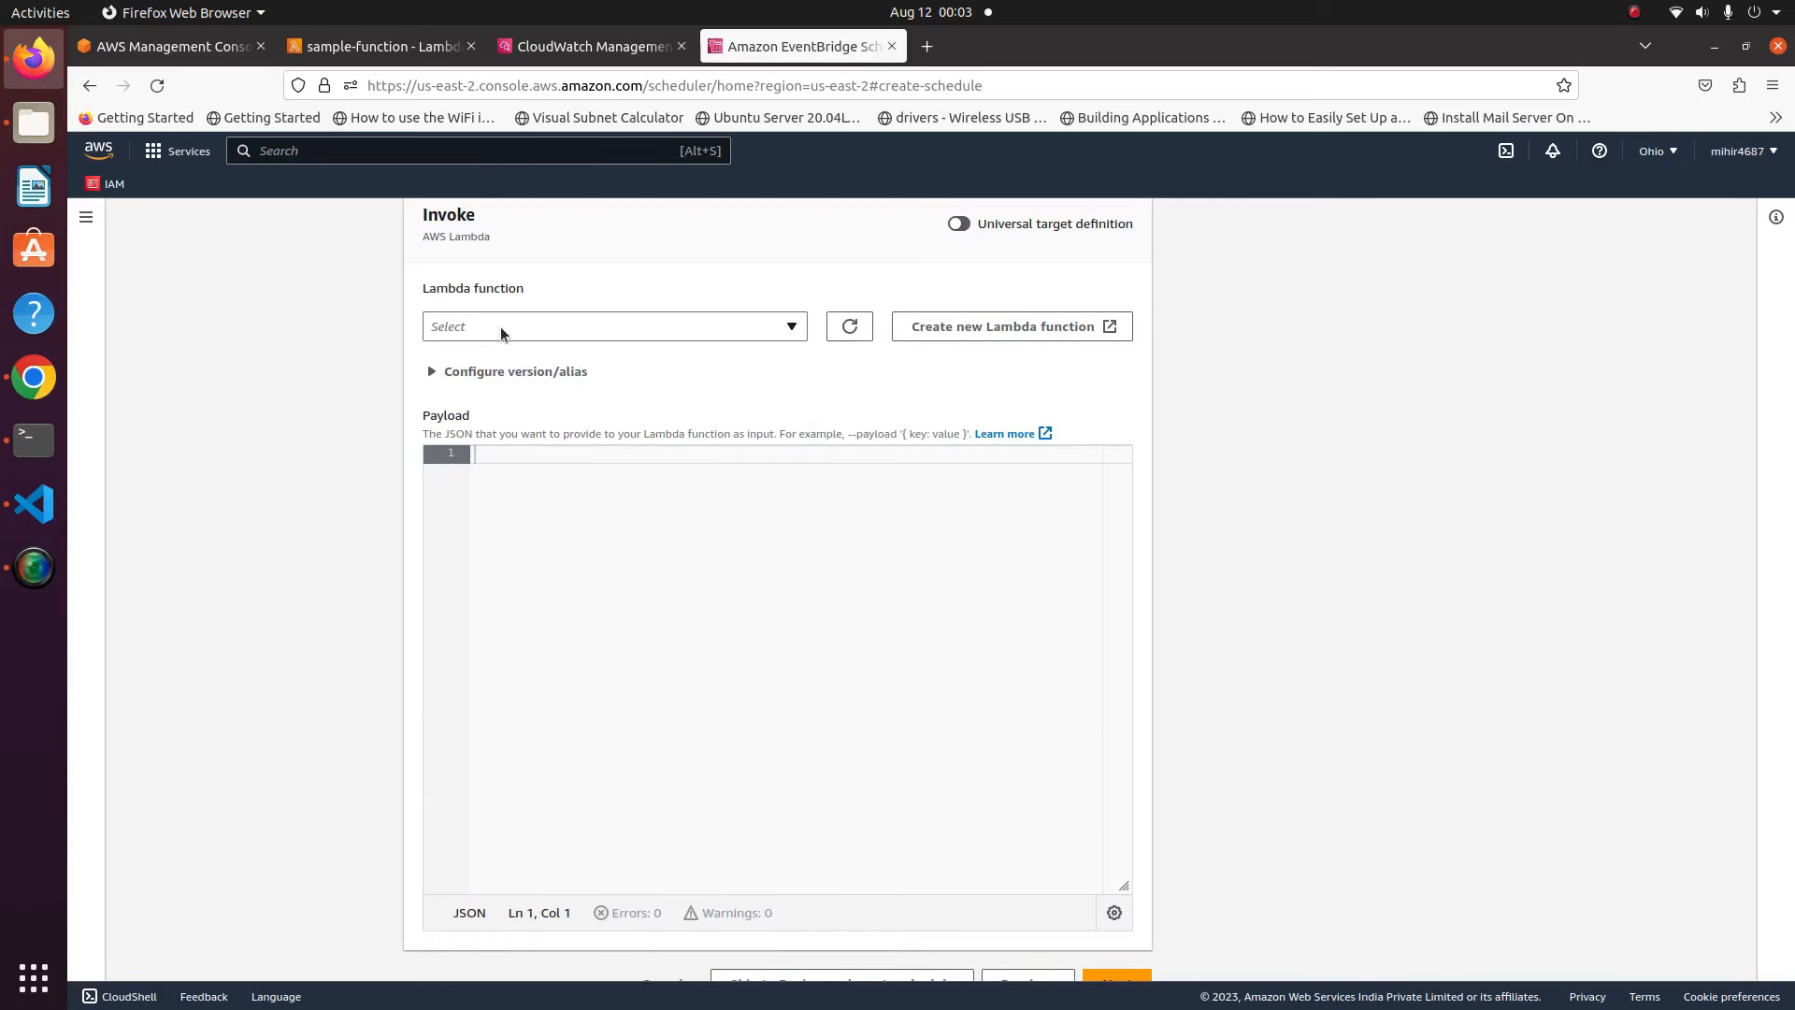
pyautogui.click(502, 327)
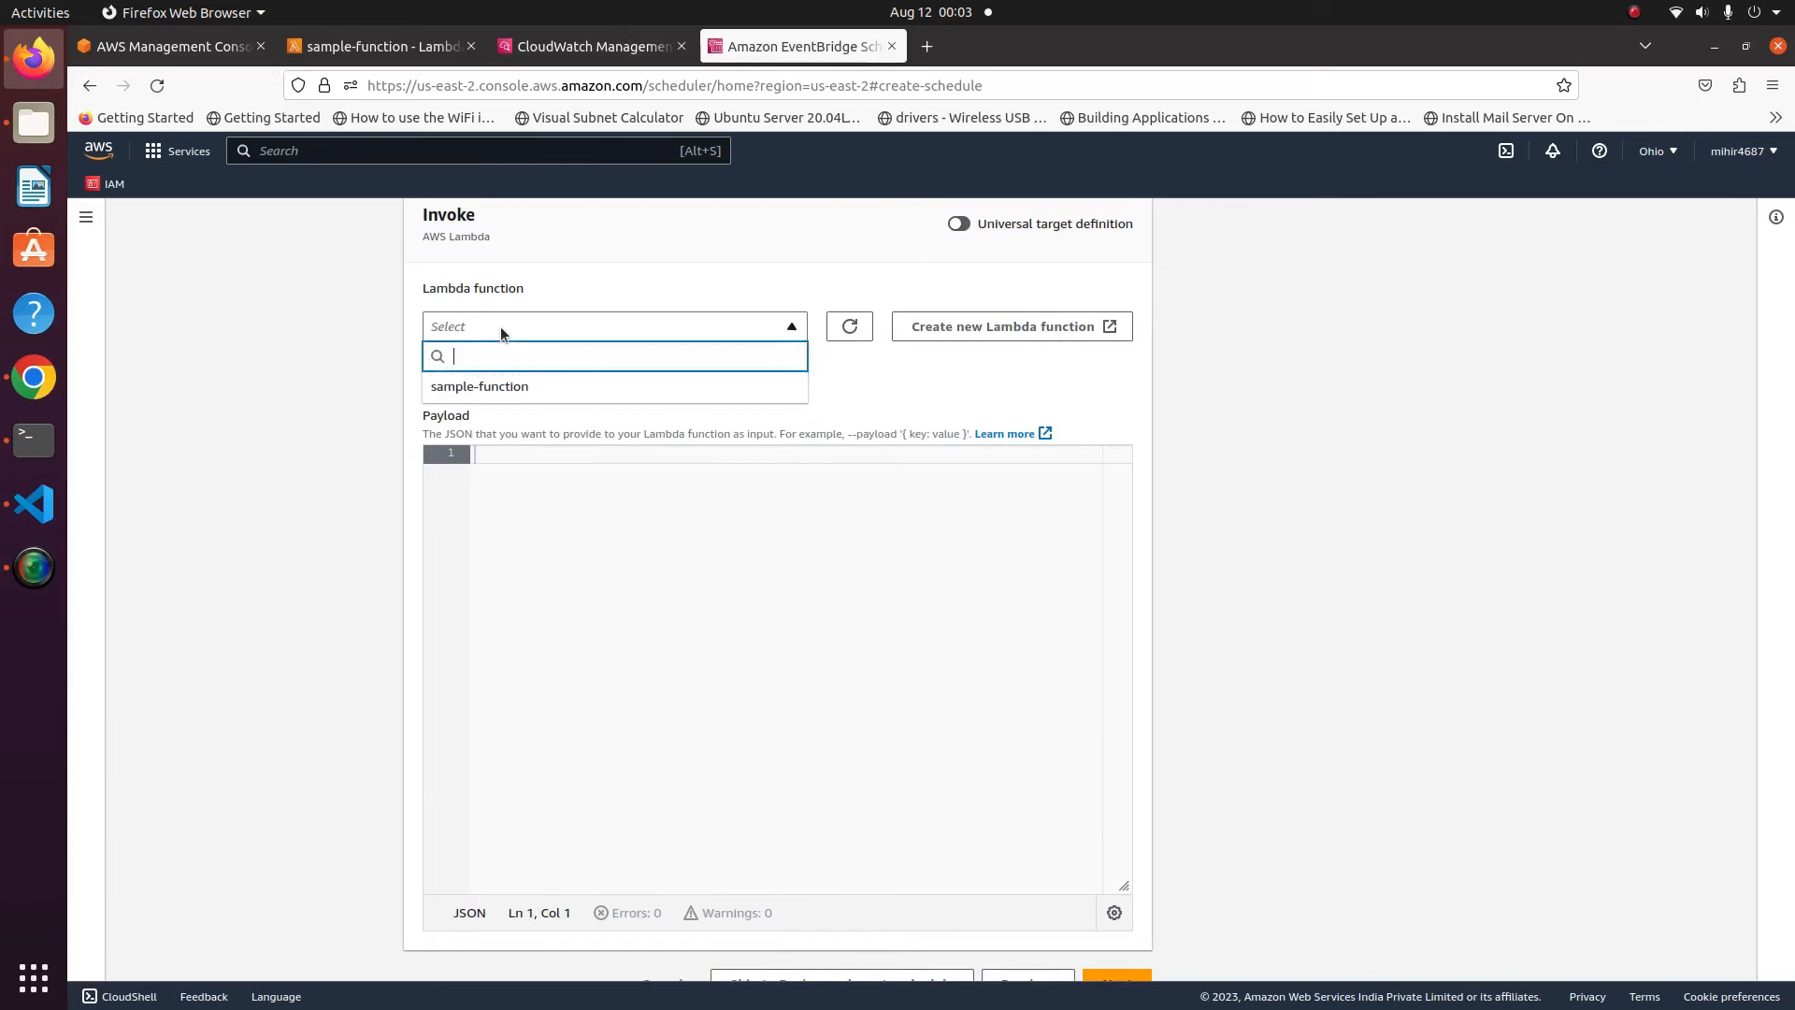
pyautogui.click(507, 388)
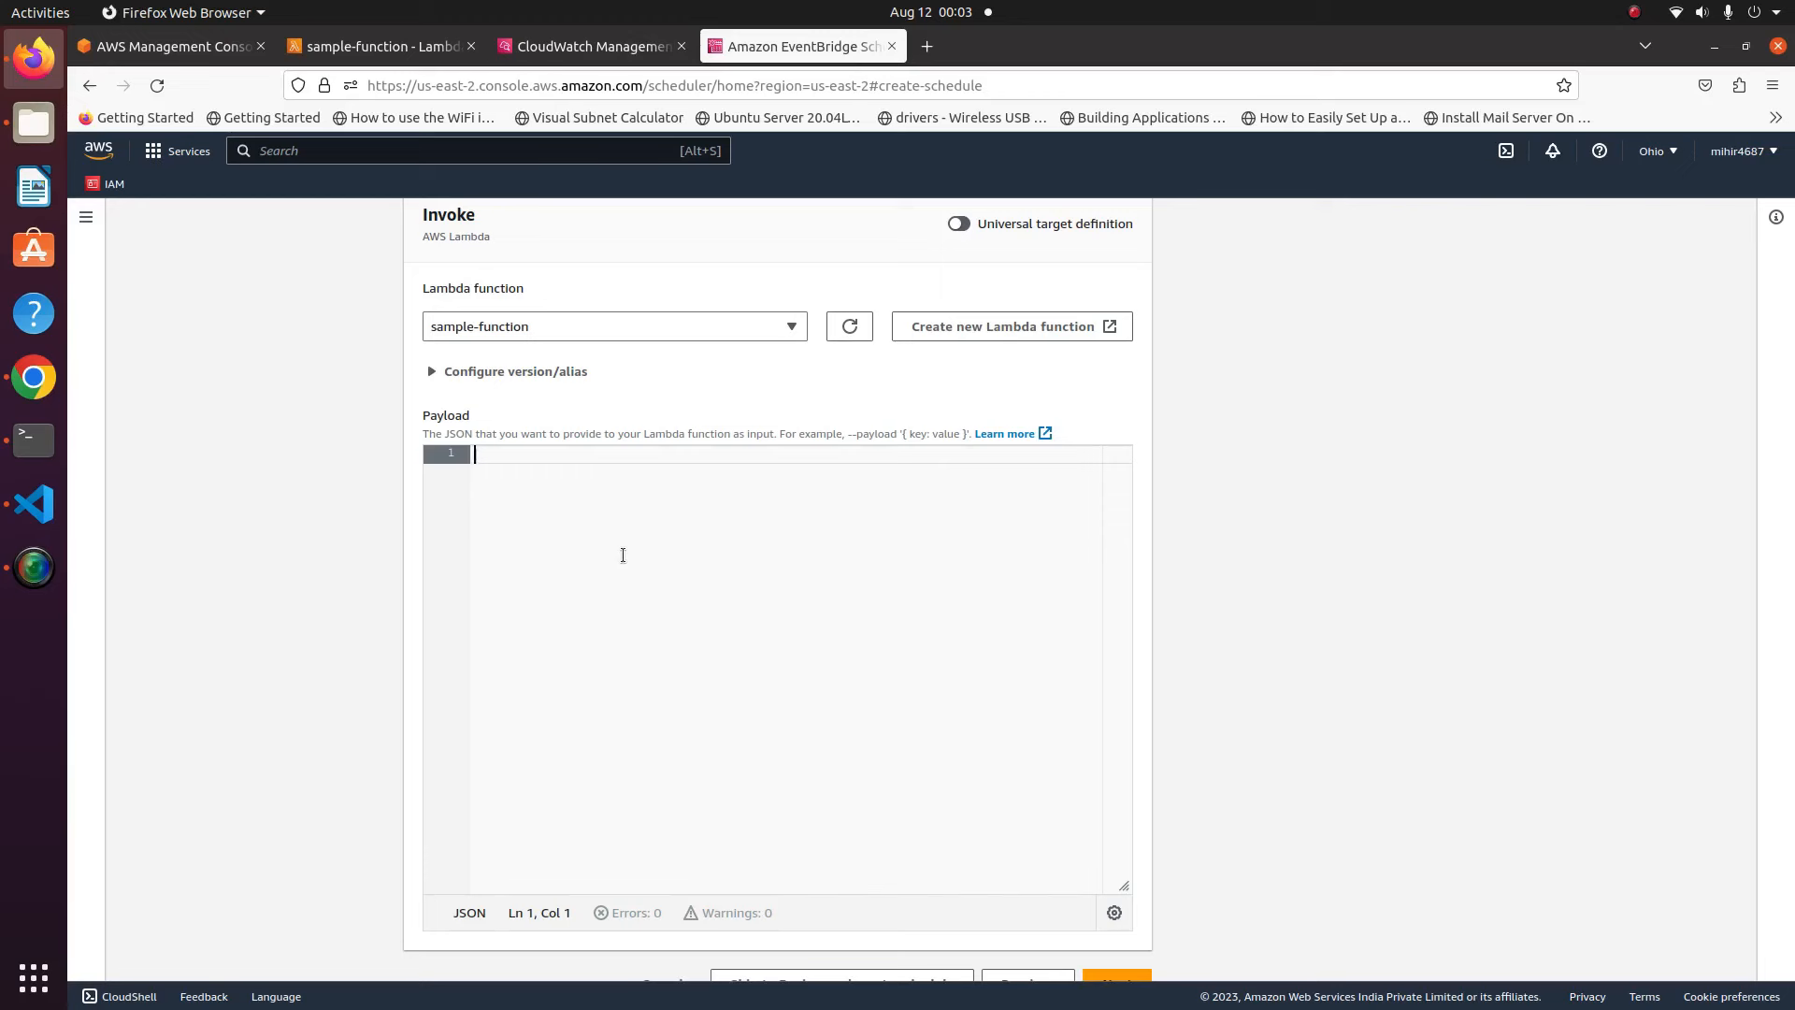
pyautogui.scroll(-2, 926, 617)
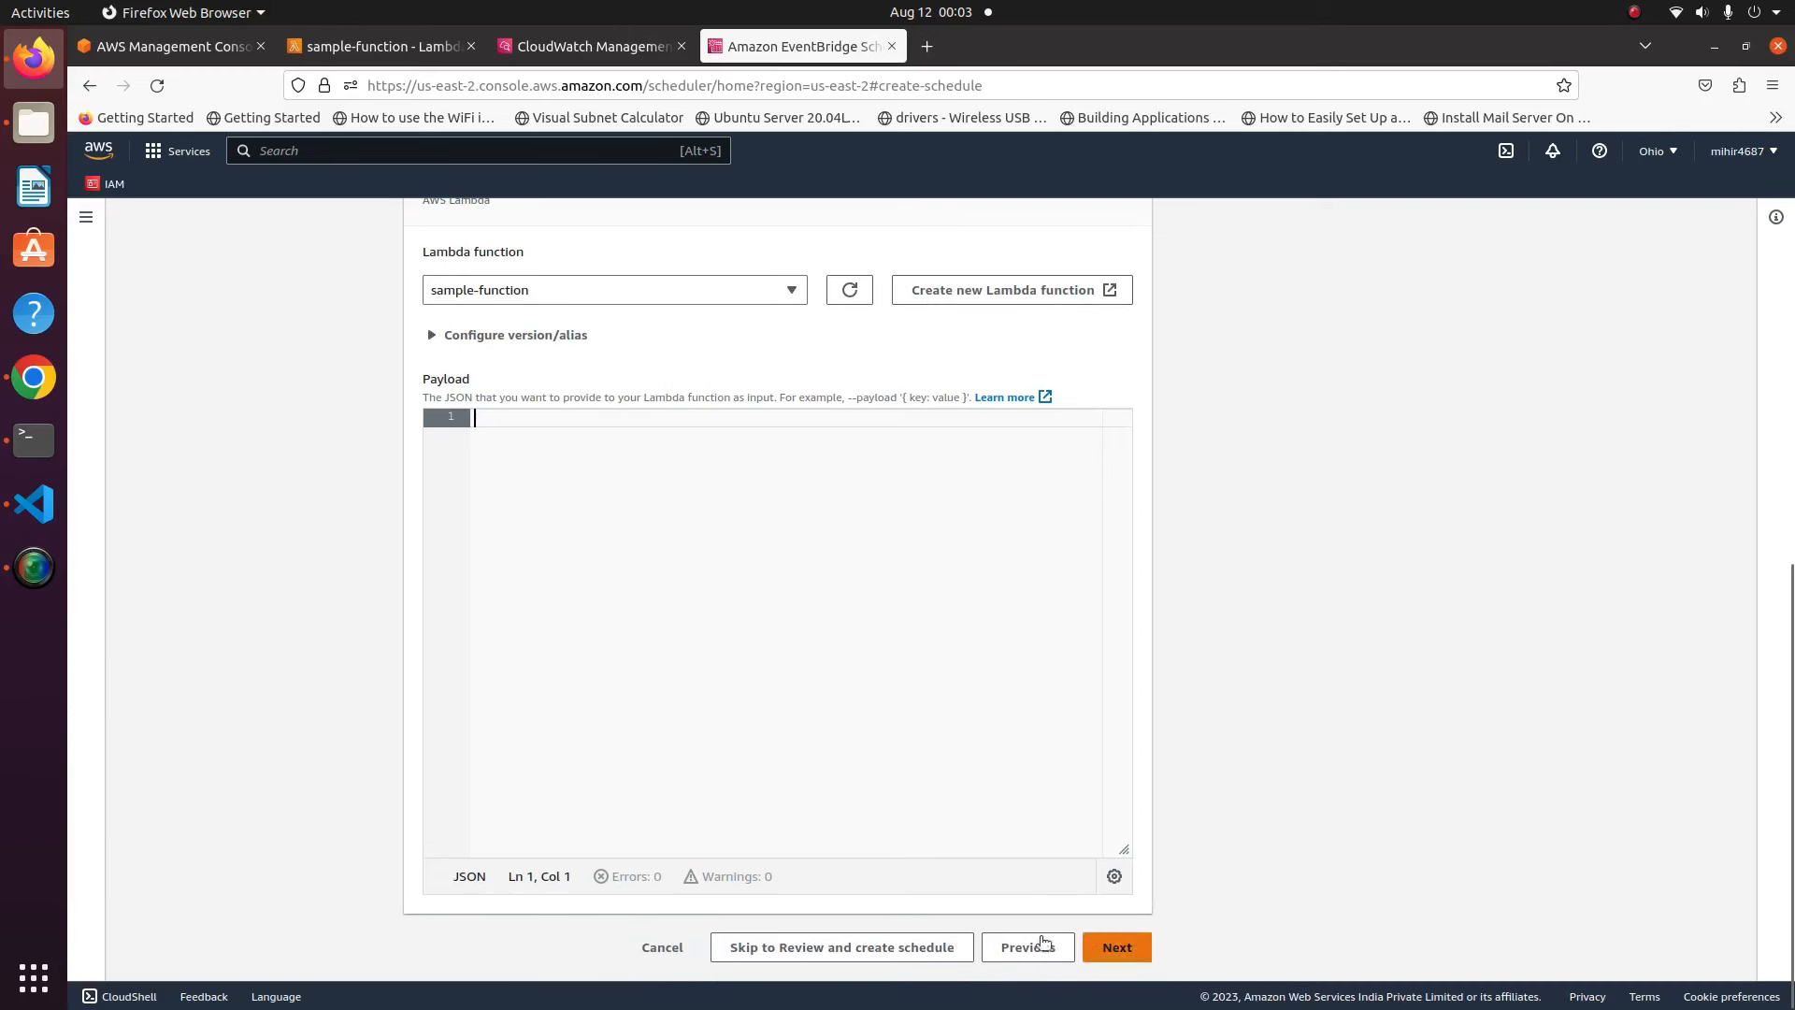
pyautogui.click(854, 948)
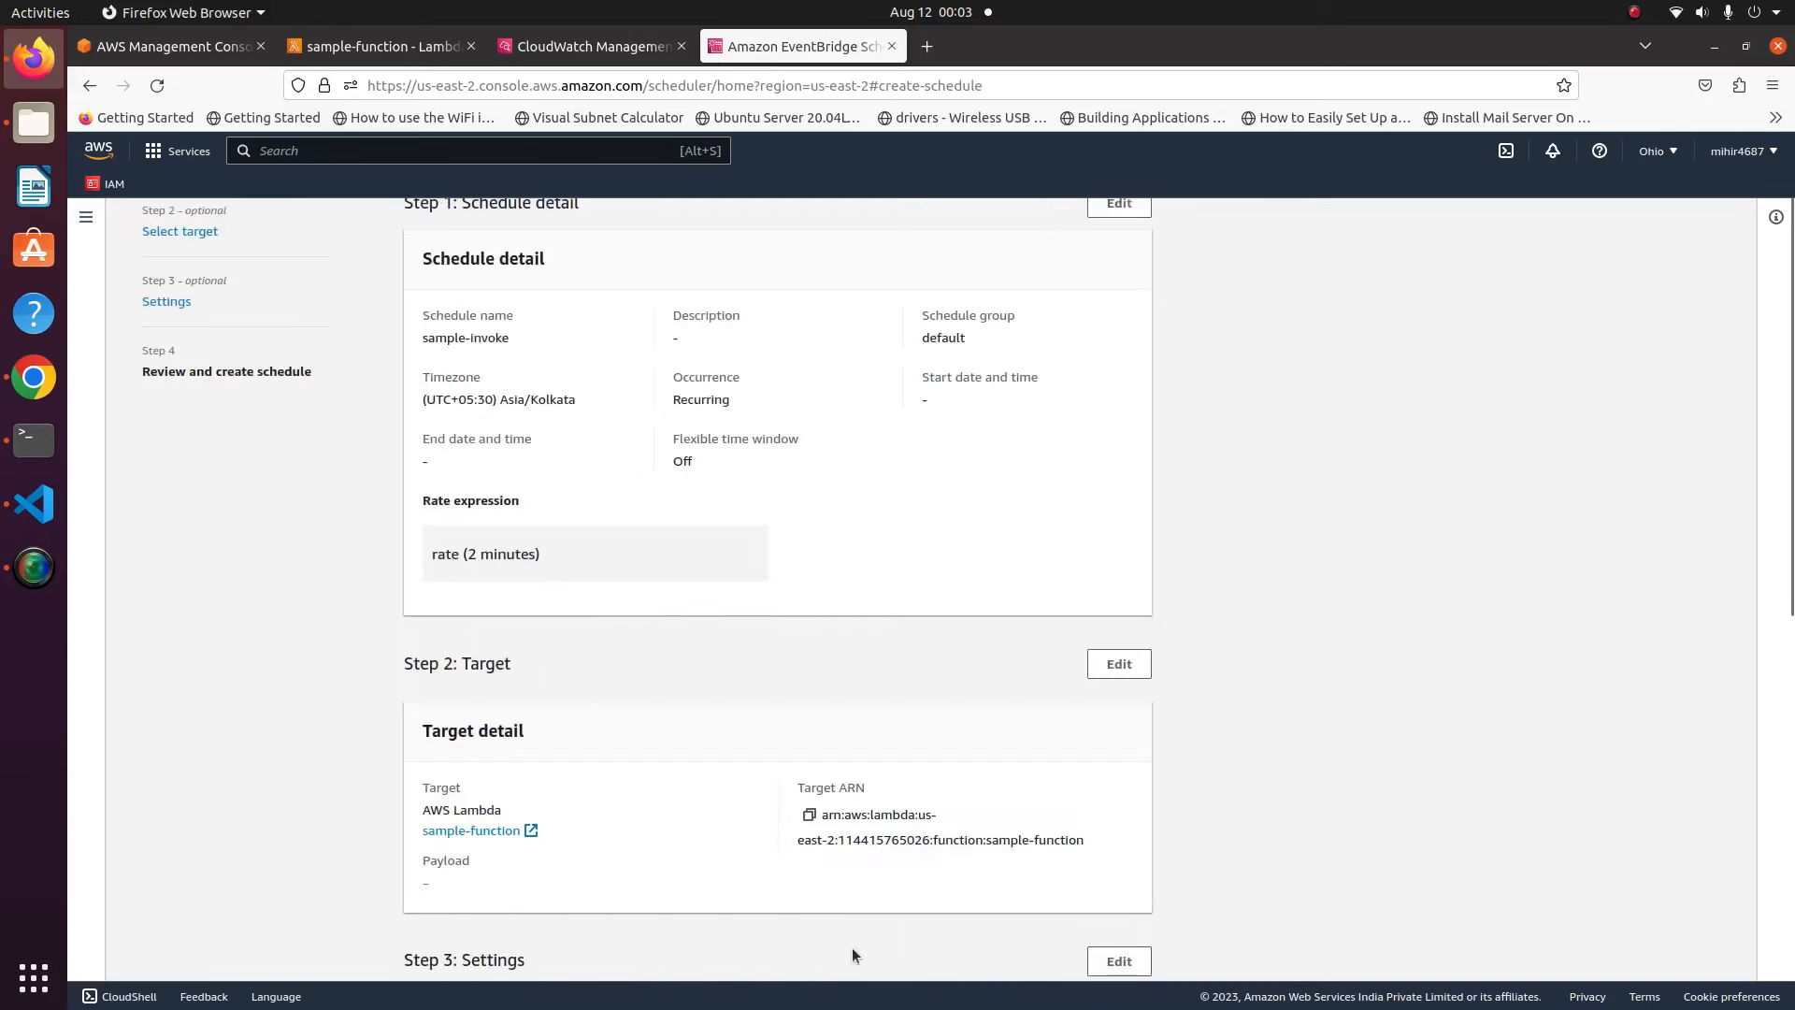
# Review the schedule details, target and settings, and create the sample-invoke schedule
pyautogui.scroll(-6, 760, 808)
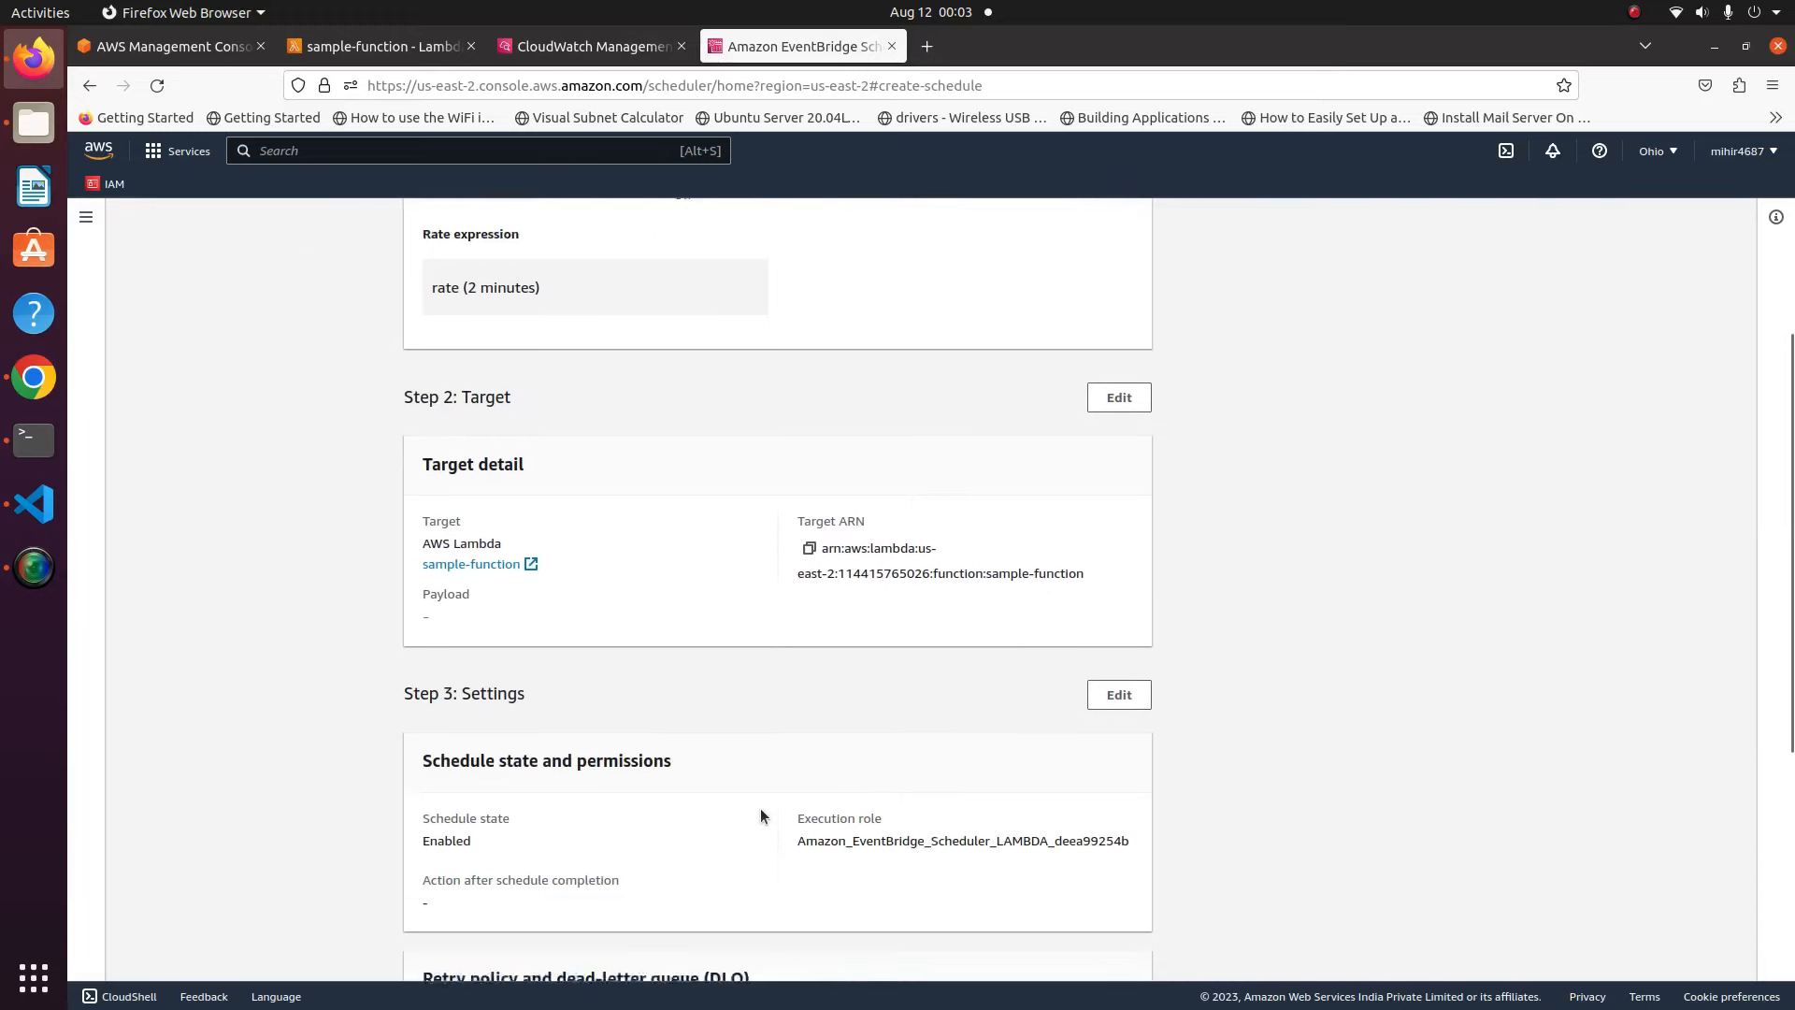
pyautogui.scroll(-8, 760, 810)
pyautogui.scroll(15, 760, 809)
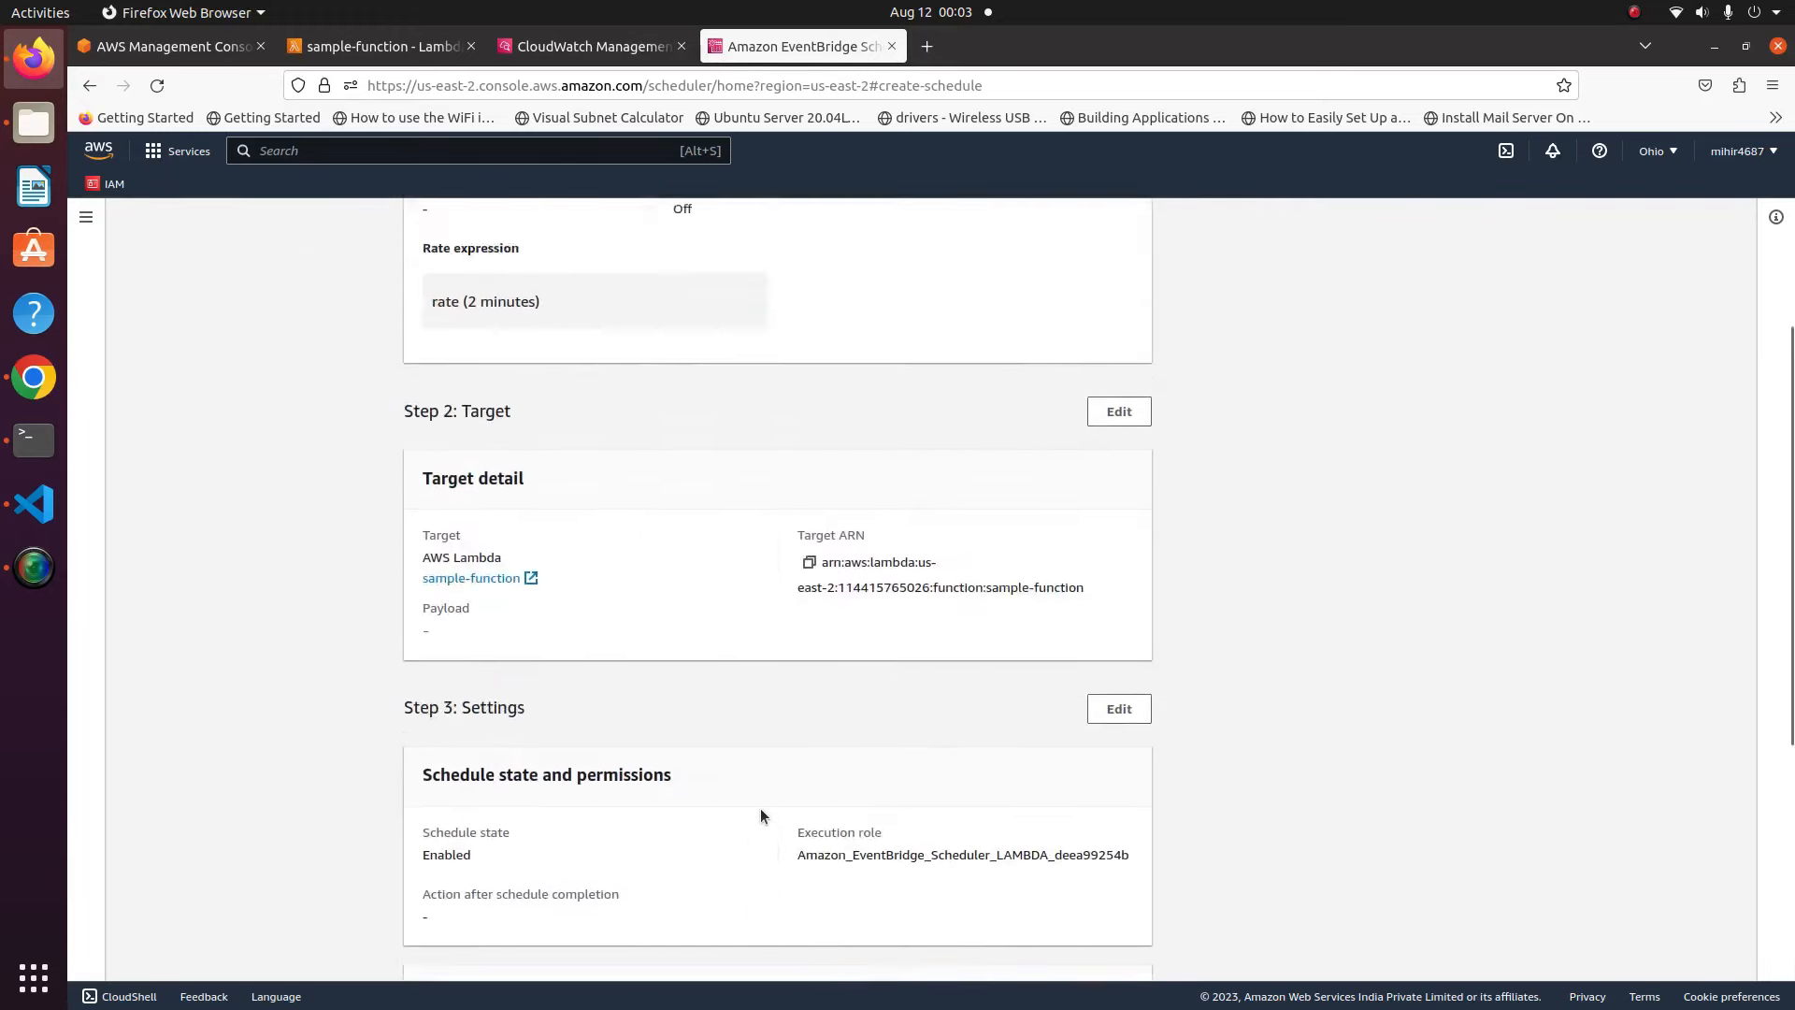
pyautogui.scroll(-15, 760, 810)
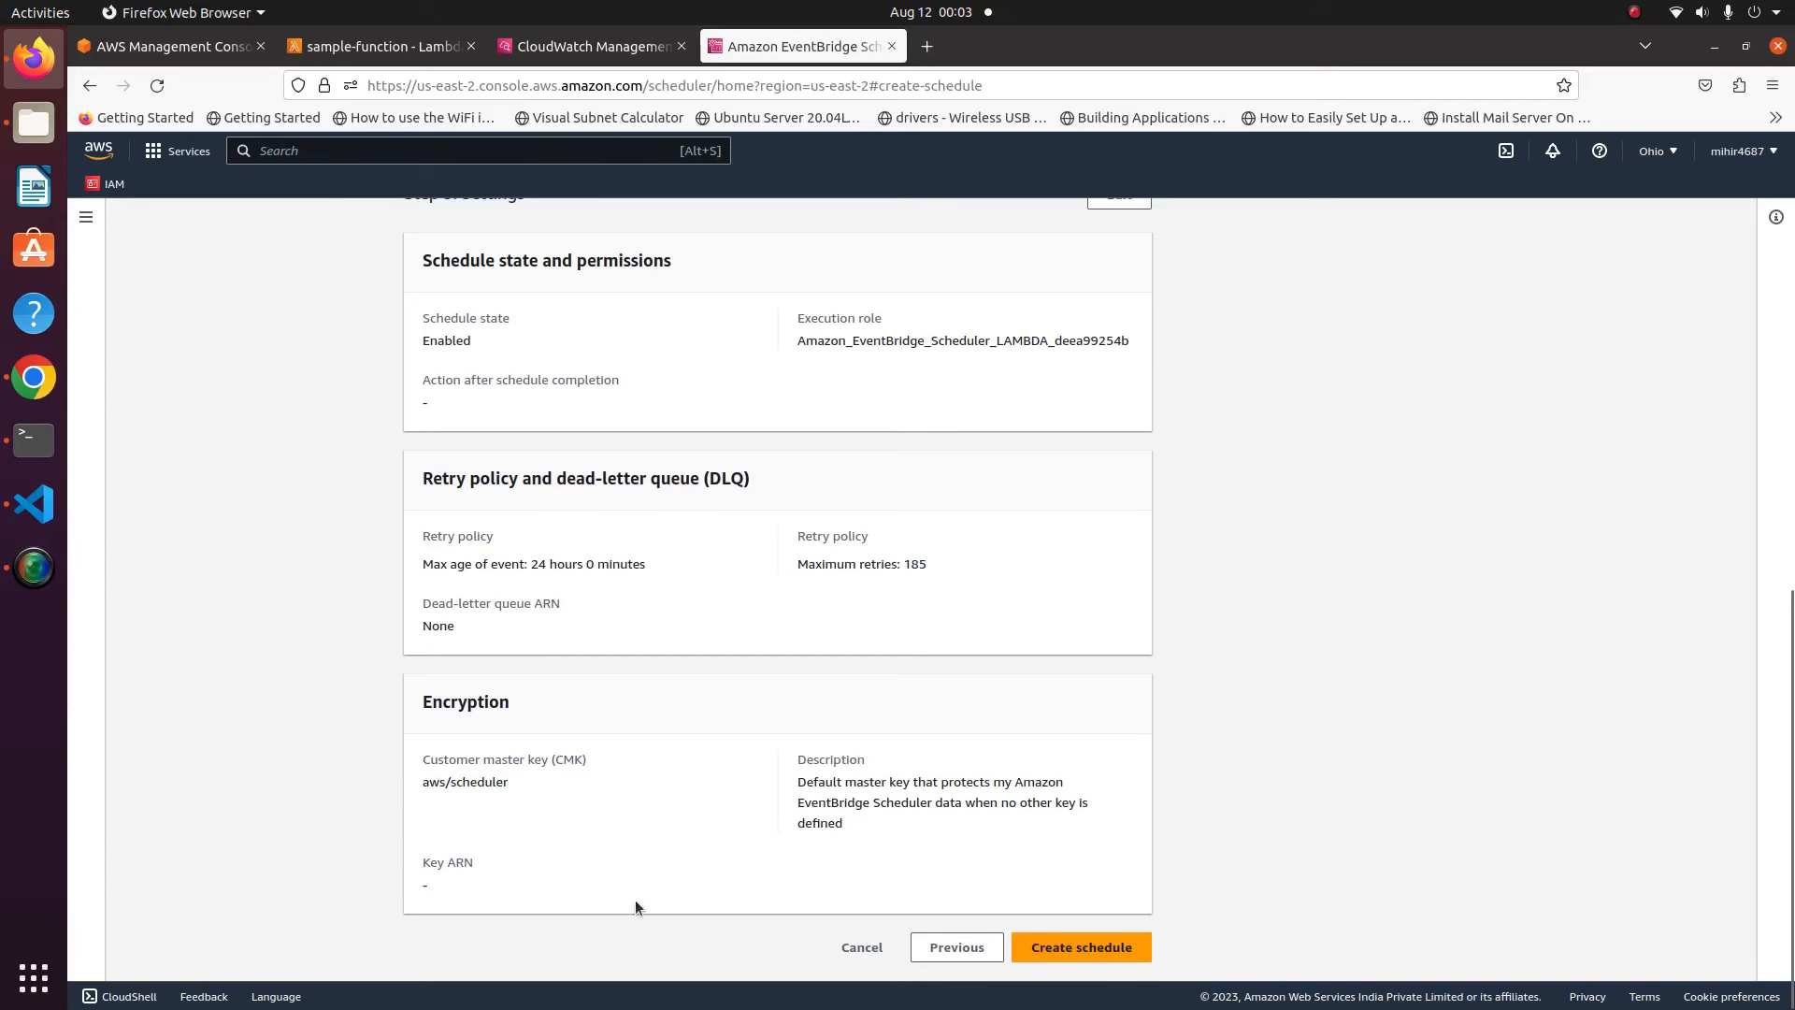
pyautogui.click(1109, 952)
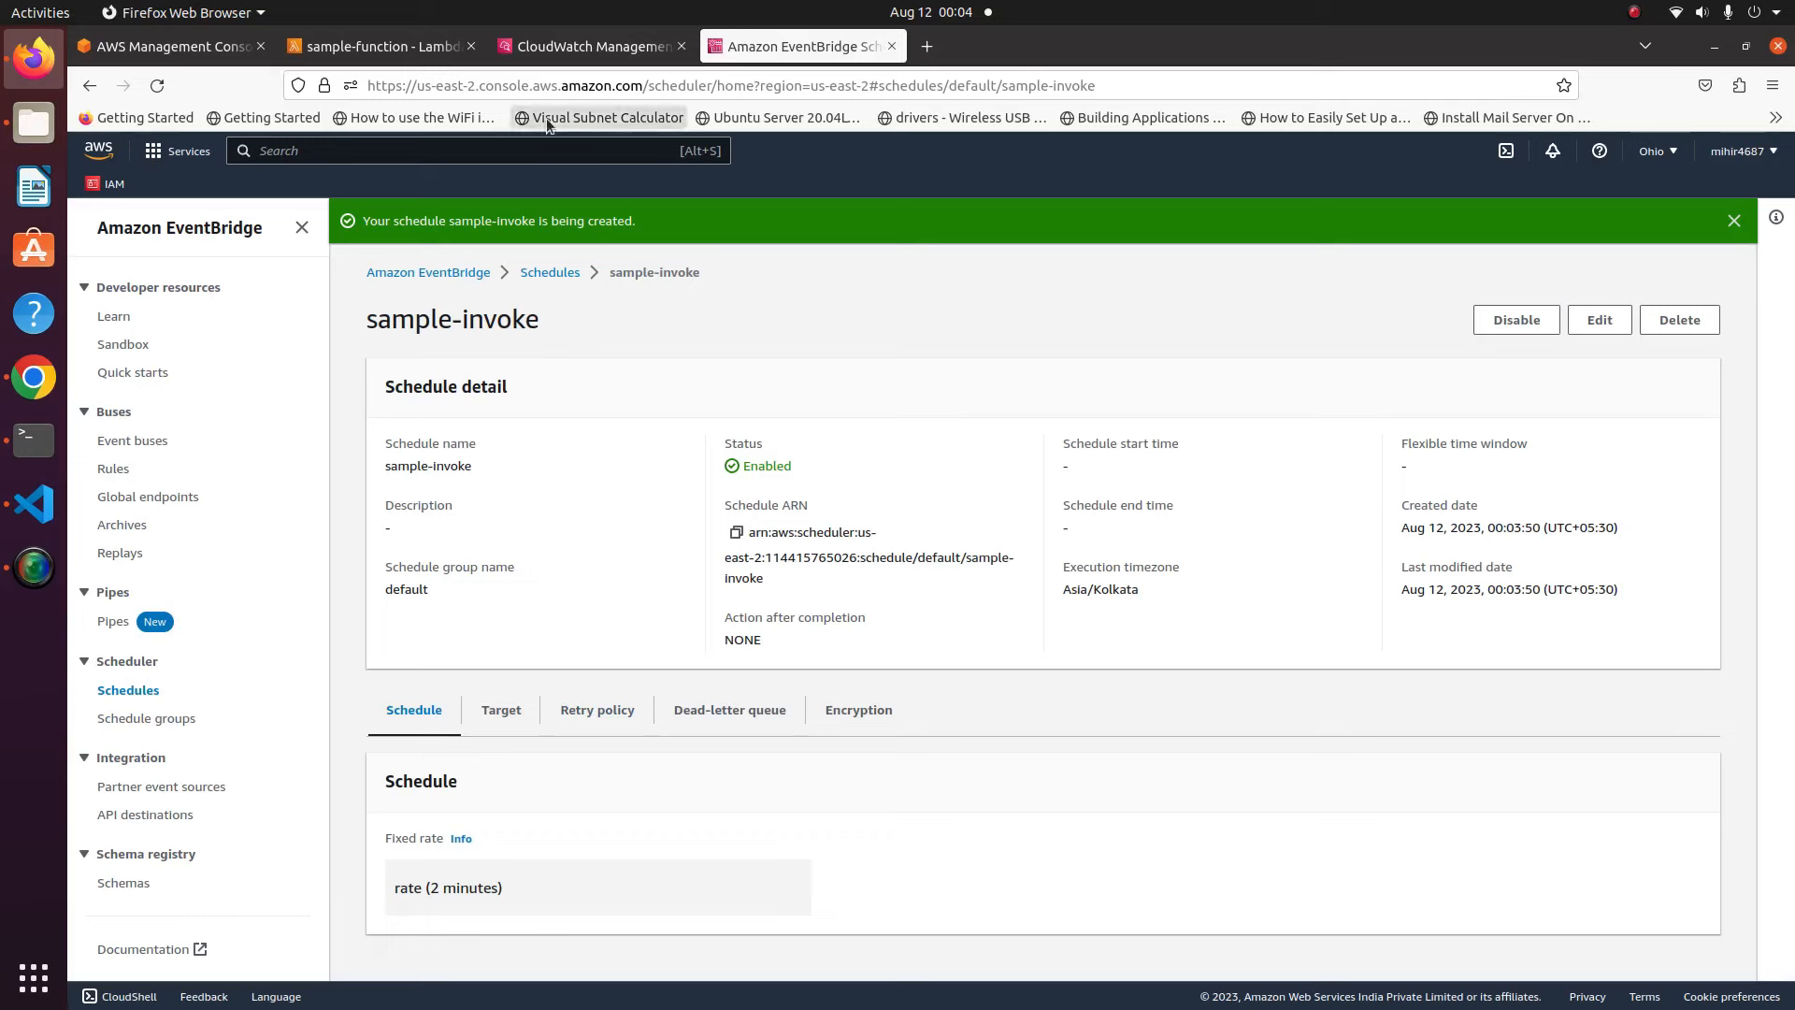
# Switch to CloudWatch, refresh the log streams of /aws/lambda/sample-function, and open the newest stream
pyautogui.click(608, 50)
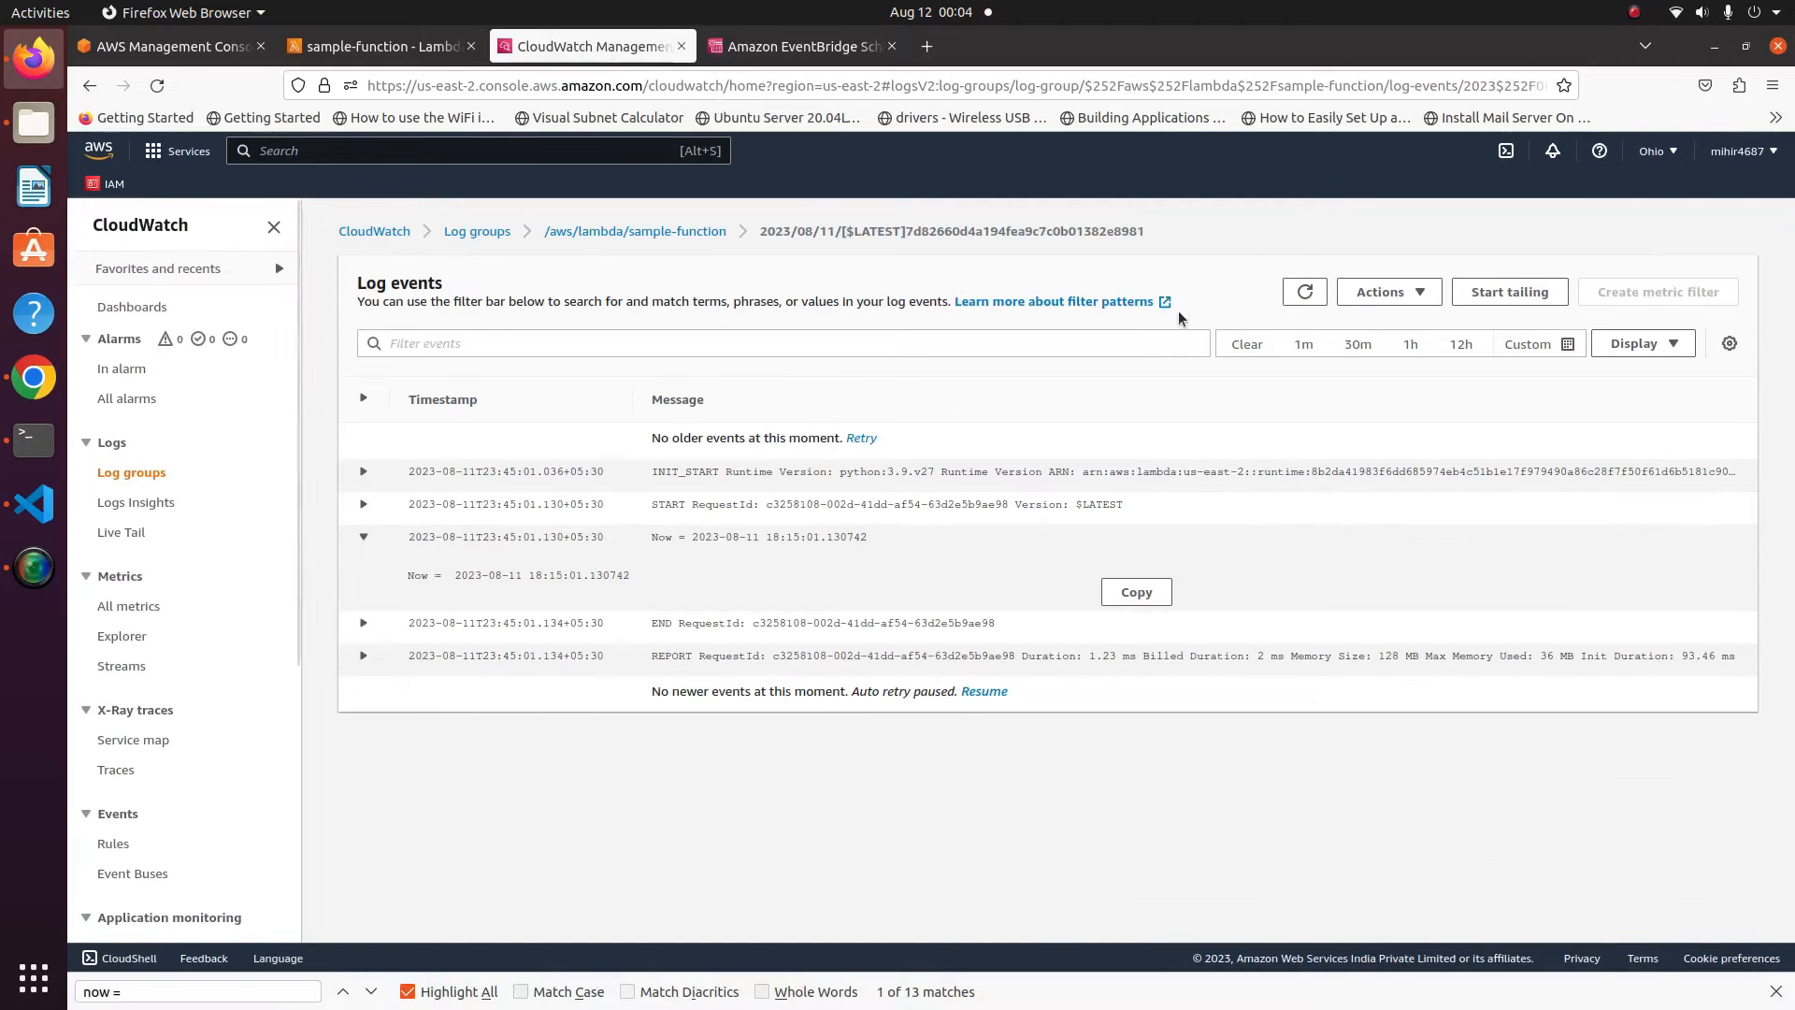
pyautogui.click(665, 234)
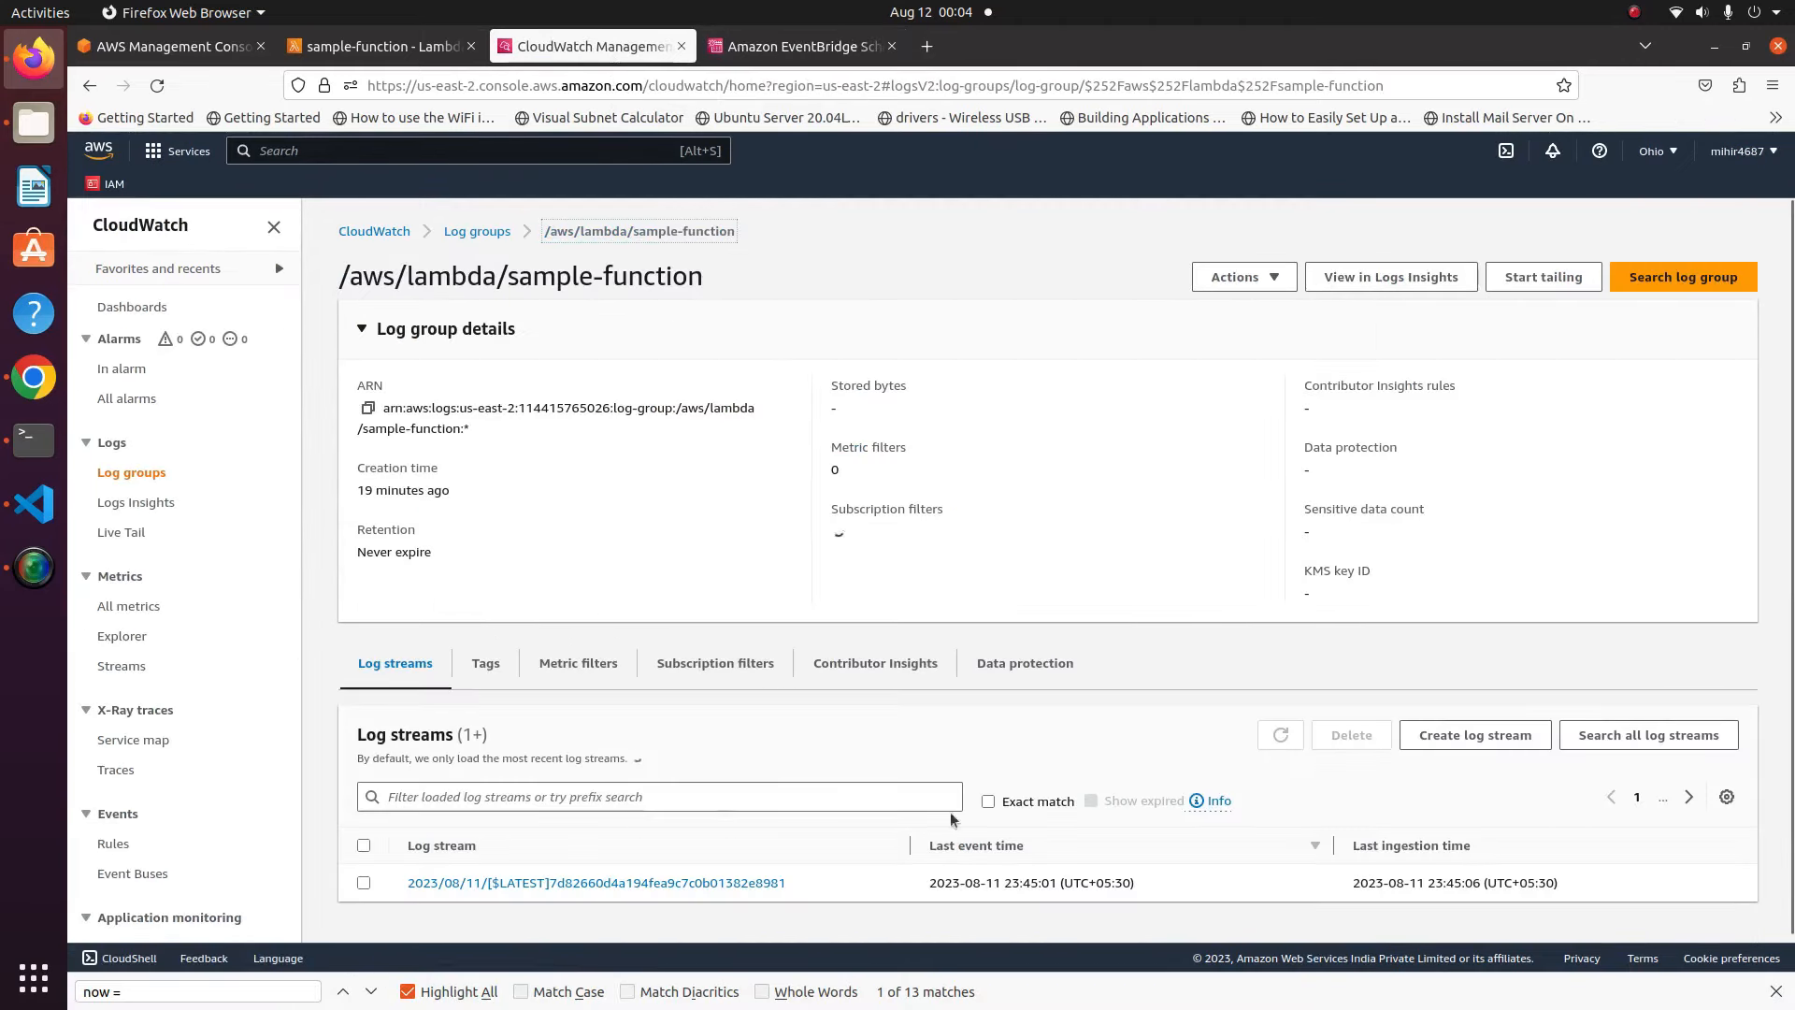
pyautogui.click(1281, 737)
pyautogui.click(1282, 737)
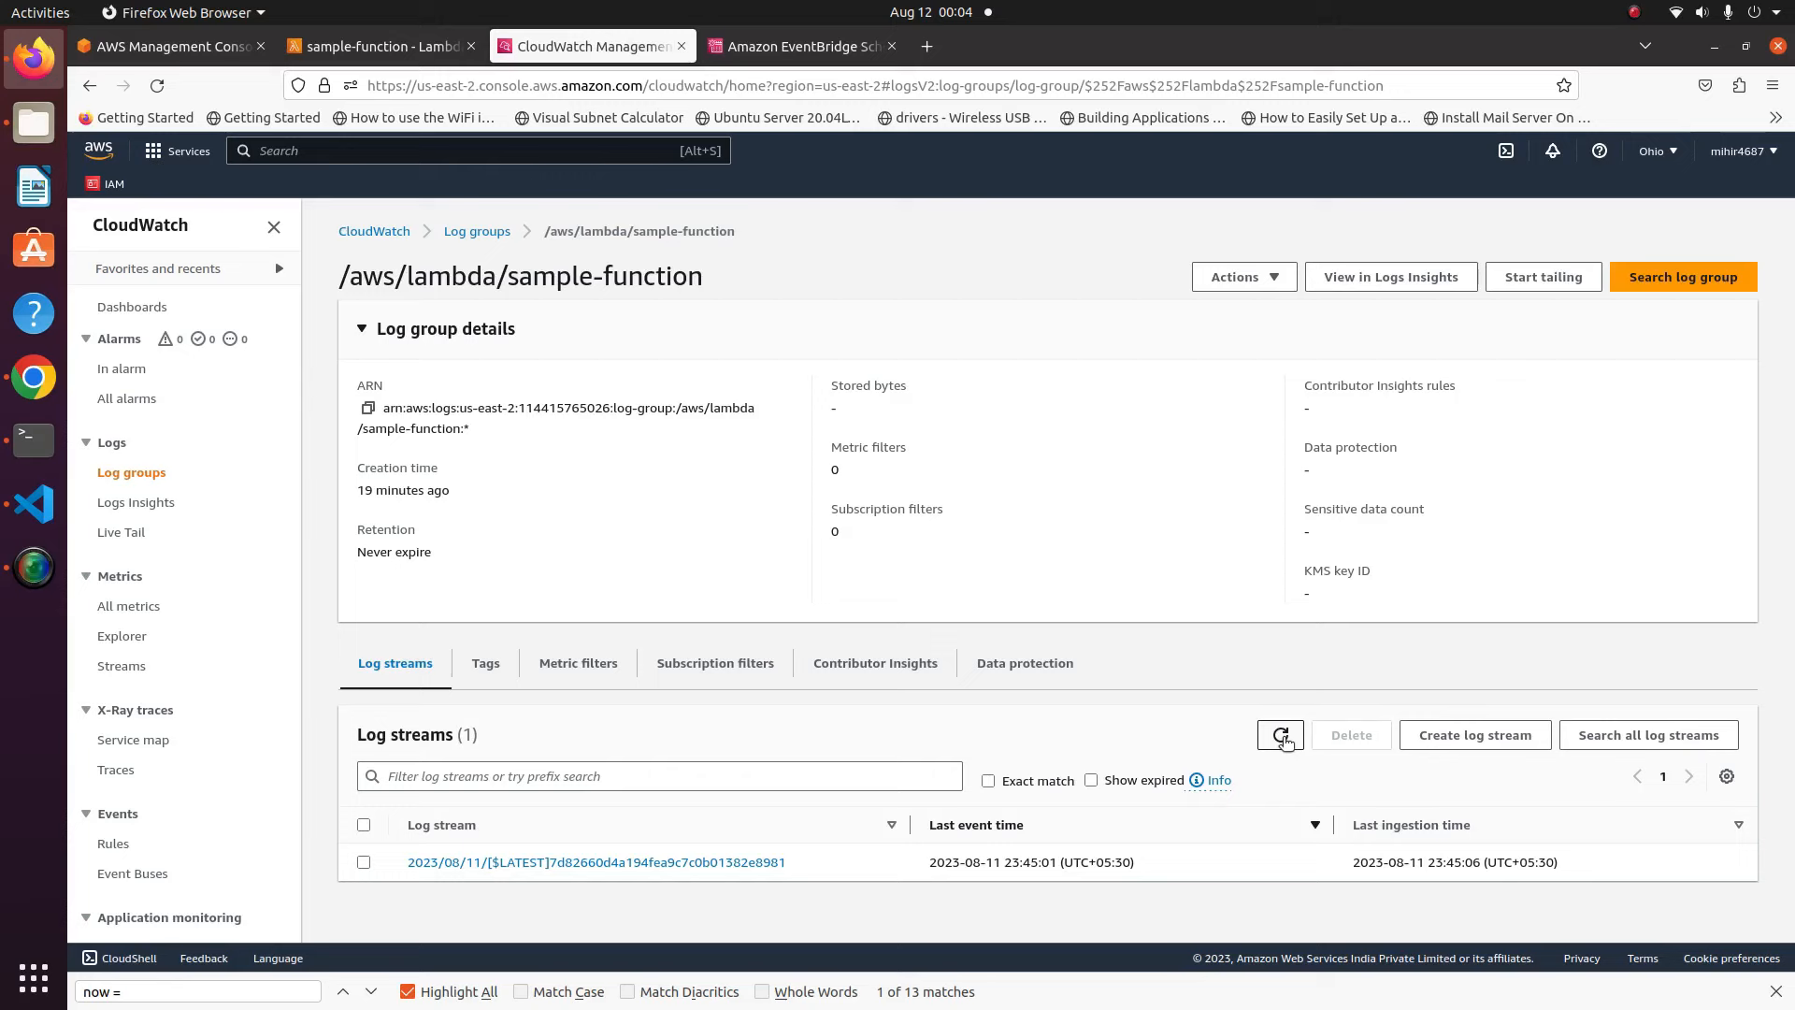
pyautogui.click(1281, 736)
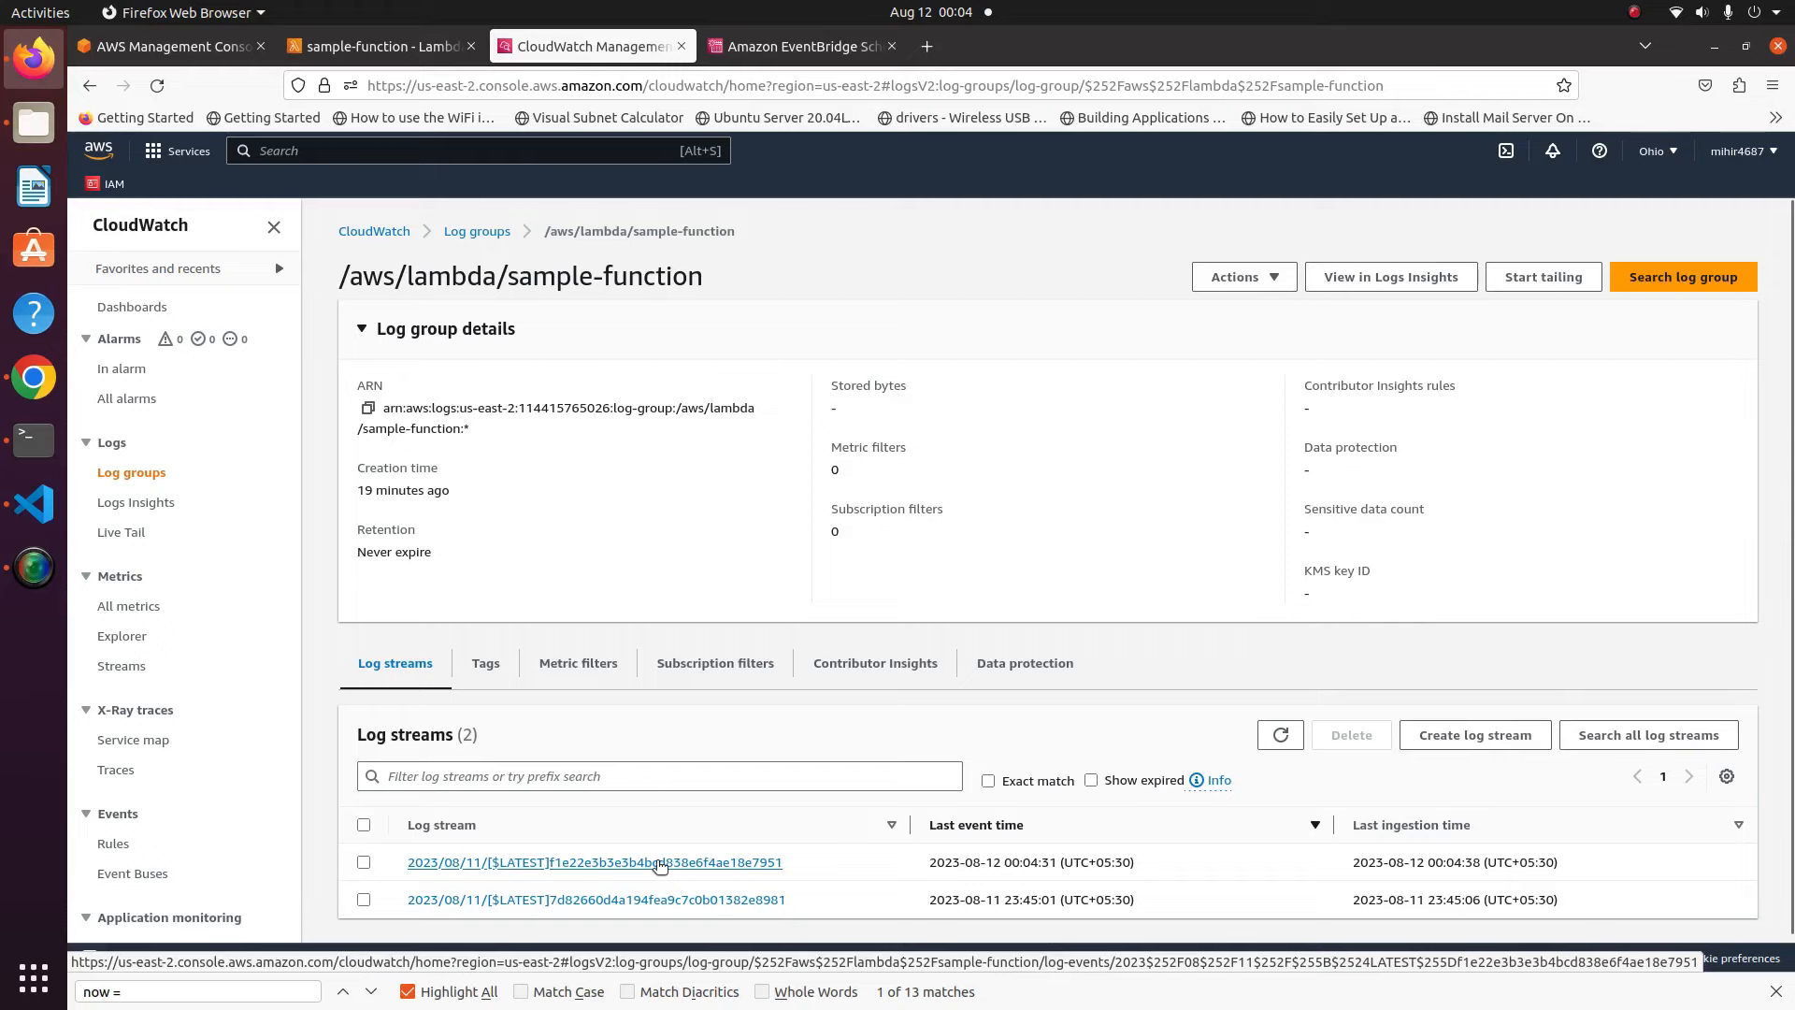
pyautogui.click(660, 865)
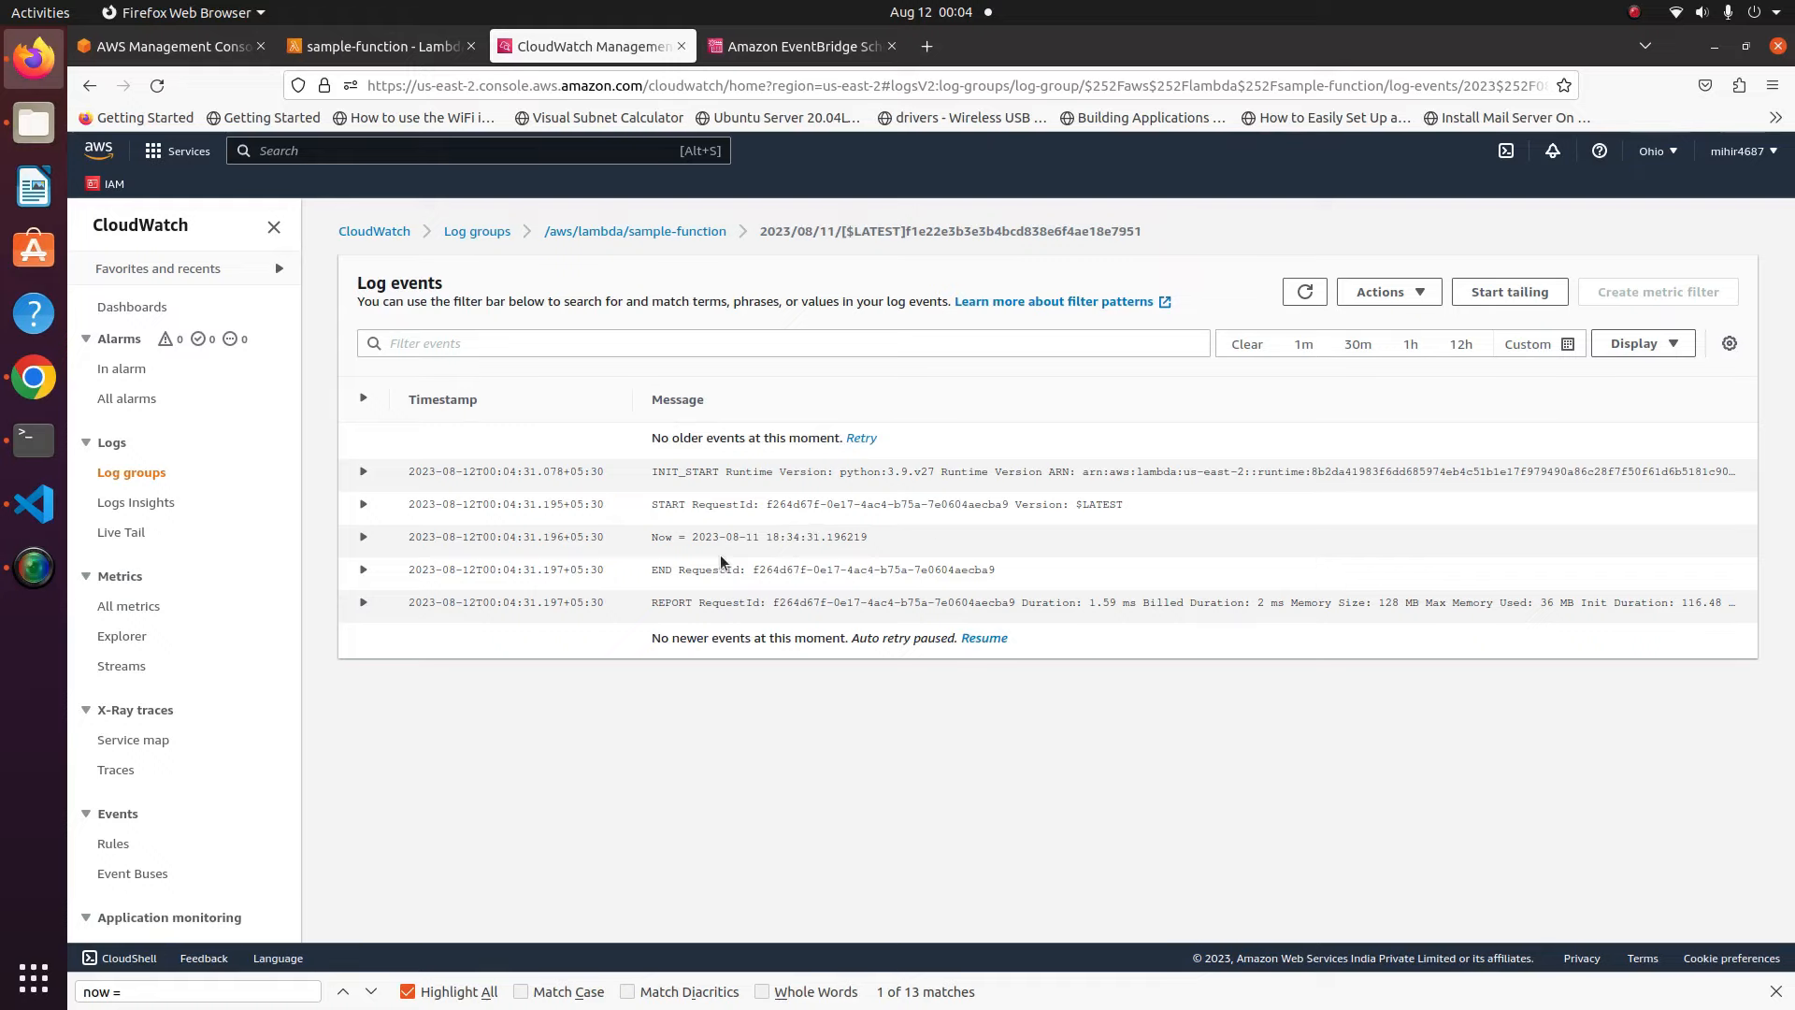
# Enlarge the log events and examine the time printed in the "Now =" message, expanding that event
pyautogui.hotkey('ctrl', '+')
pyautogui.hotkey('ctrl', '+')
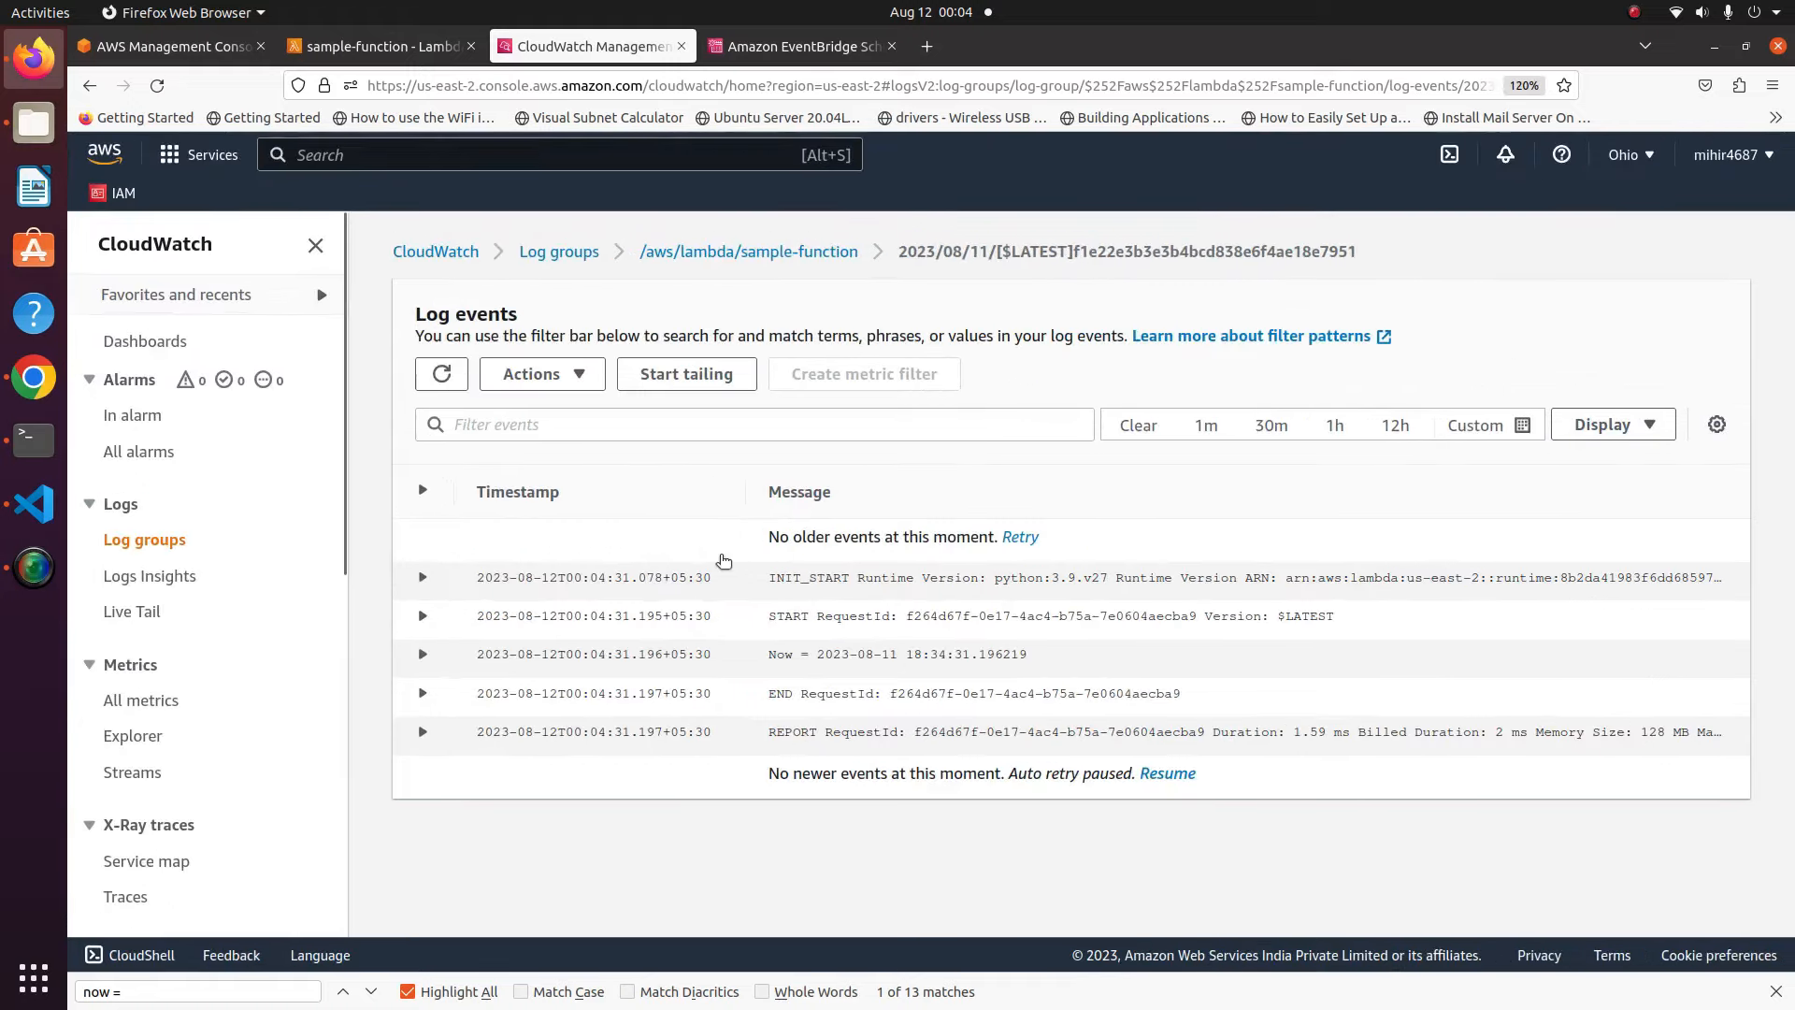
pyautogui.moveTo(818, 655); pyautogui.dragTo(946, 665)
pyautogui.click(977, 678)
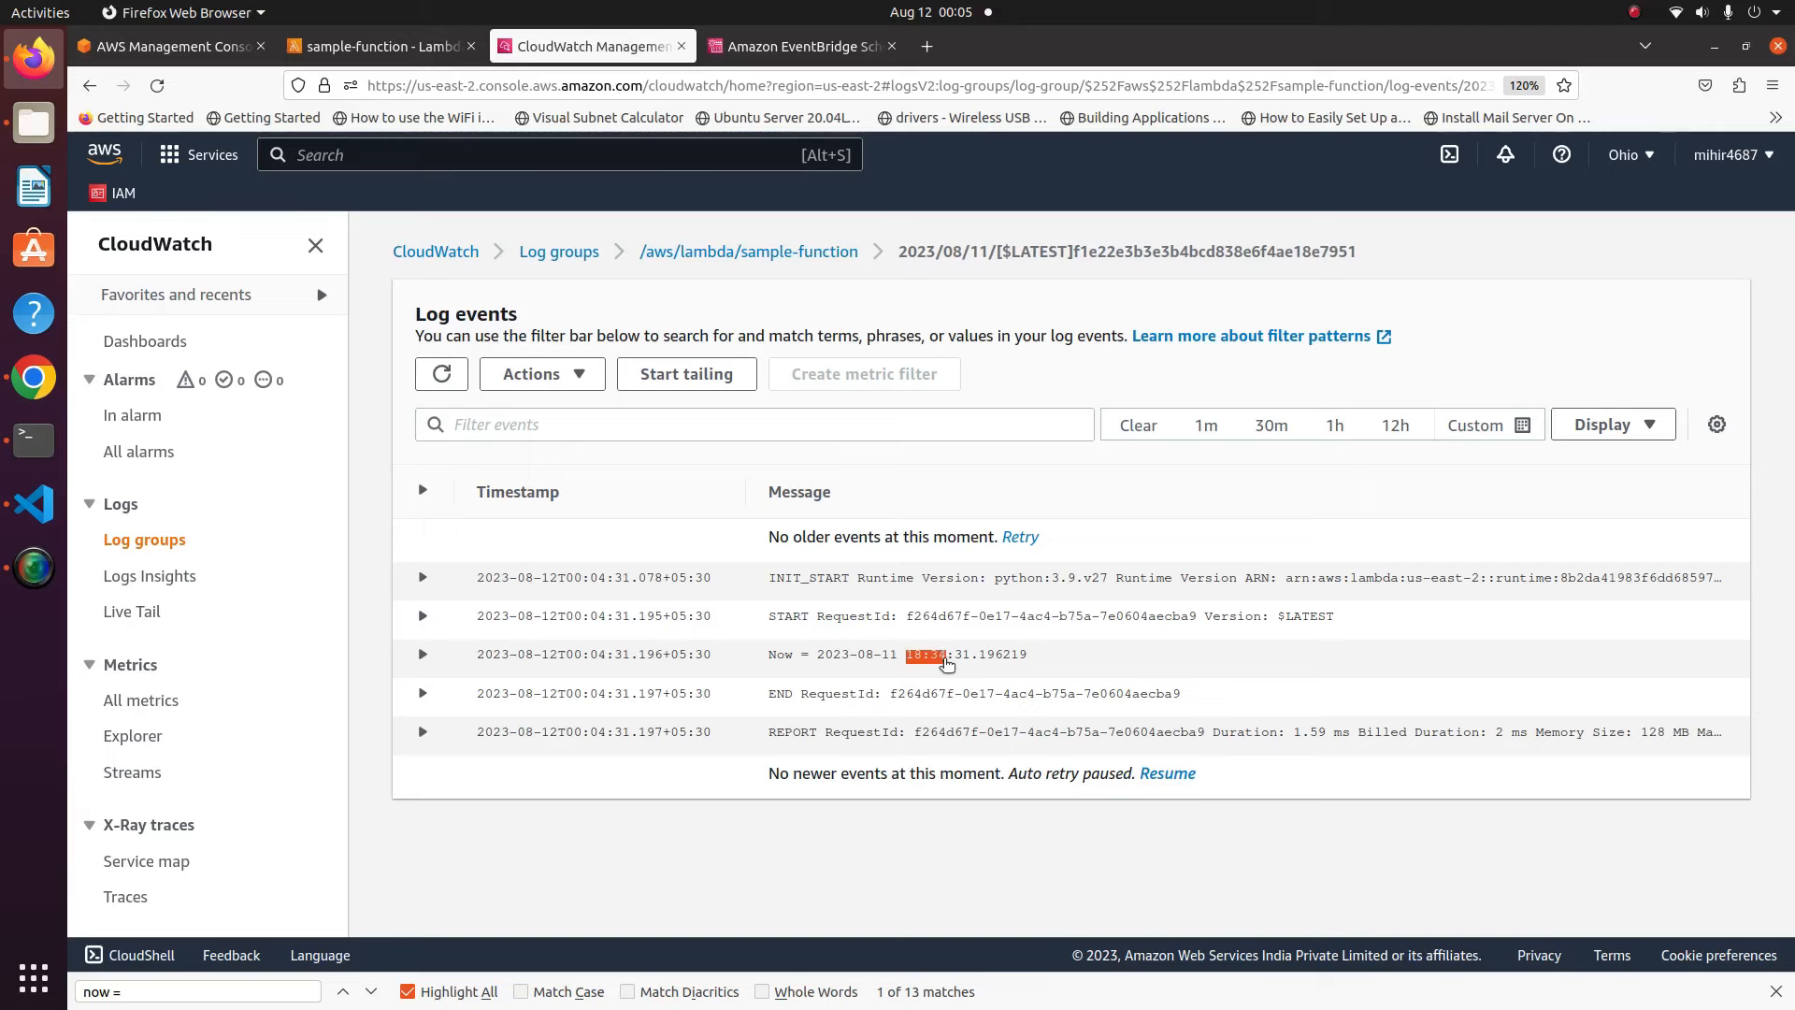
pyautogui.click(1085, 651)
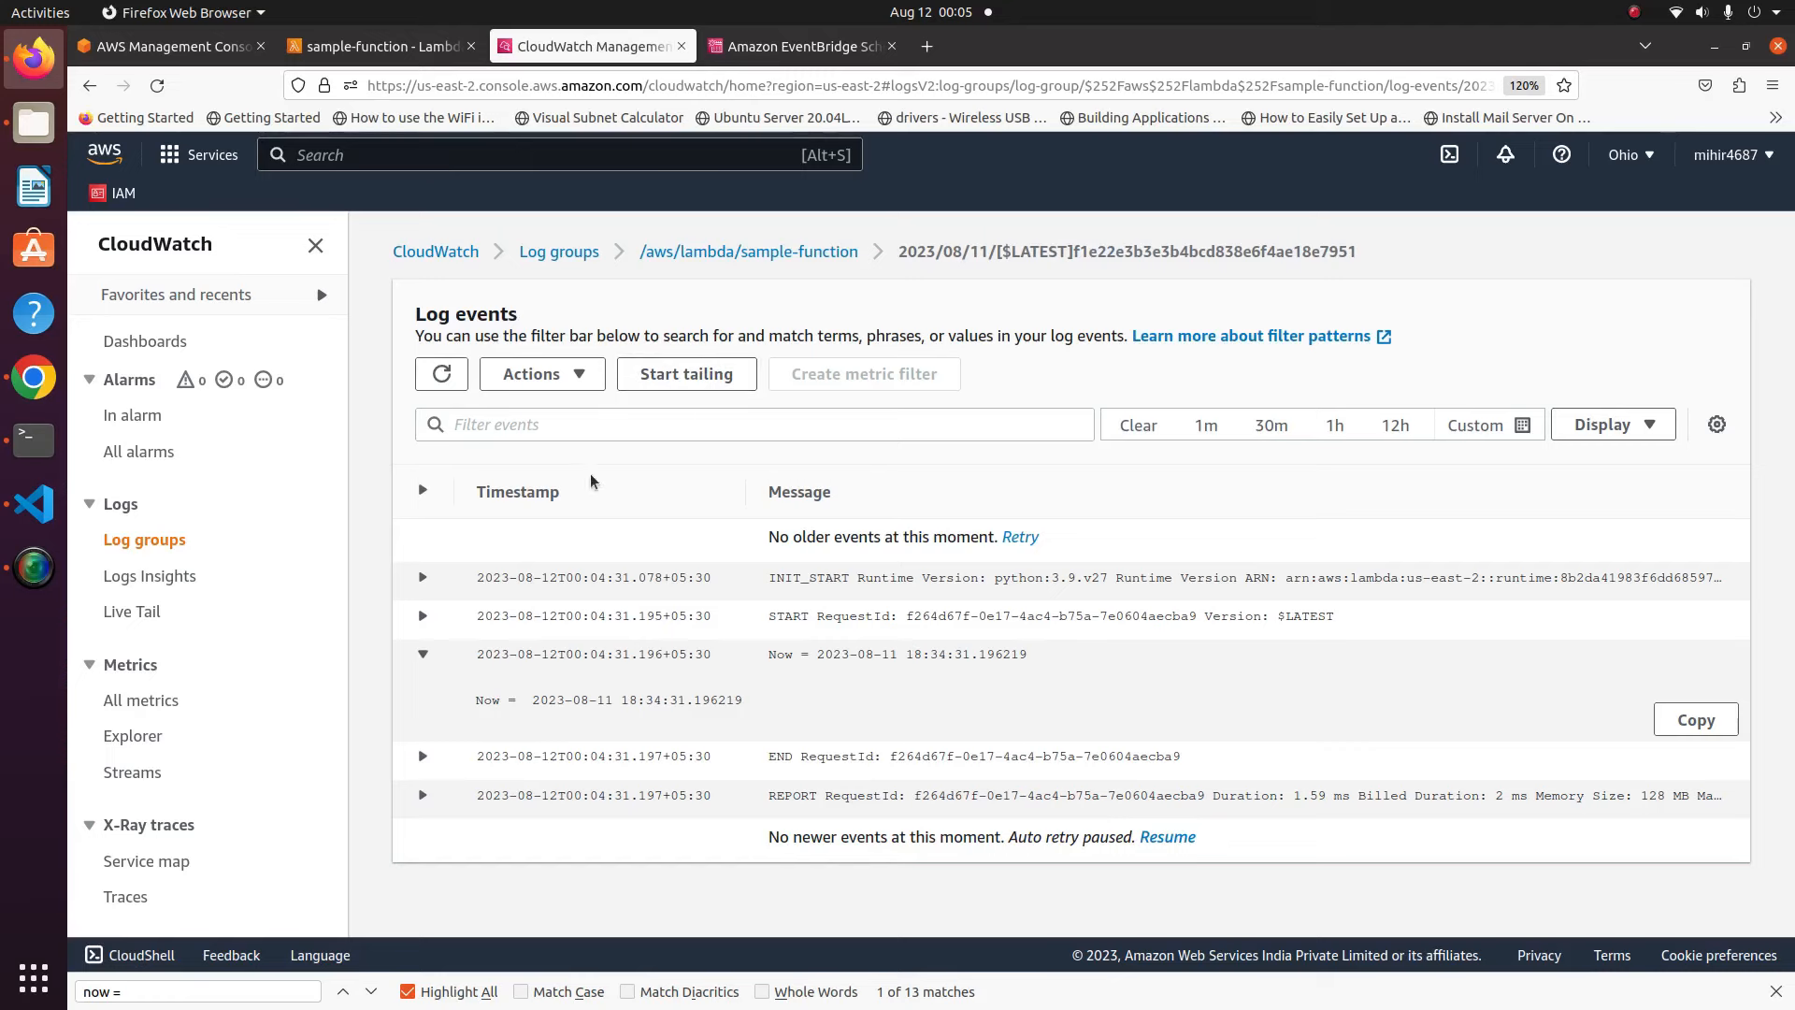
# Refresh the log events until another scheduled run is logged, and examine the time in its "Now =" message
pyautogui.click(447, 372)
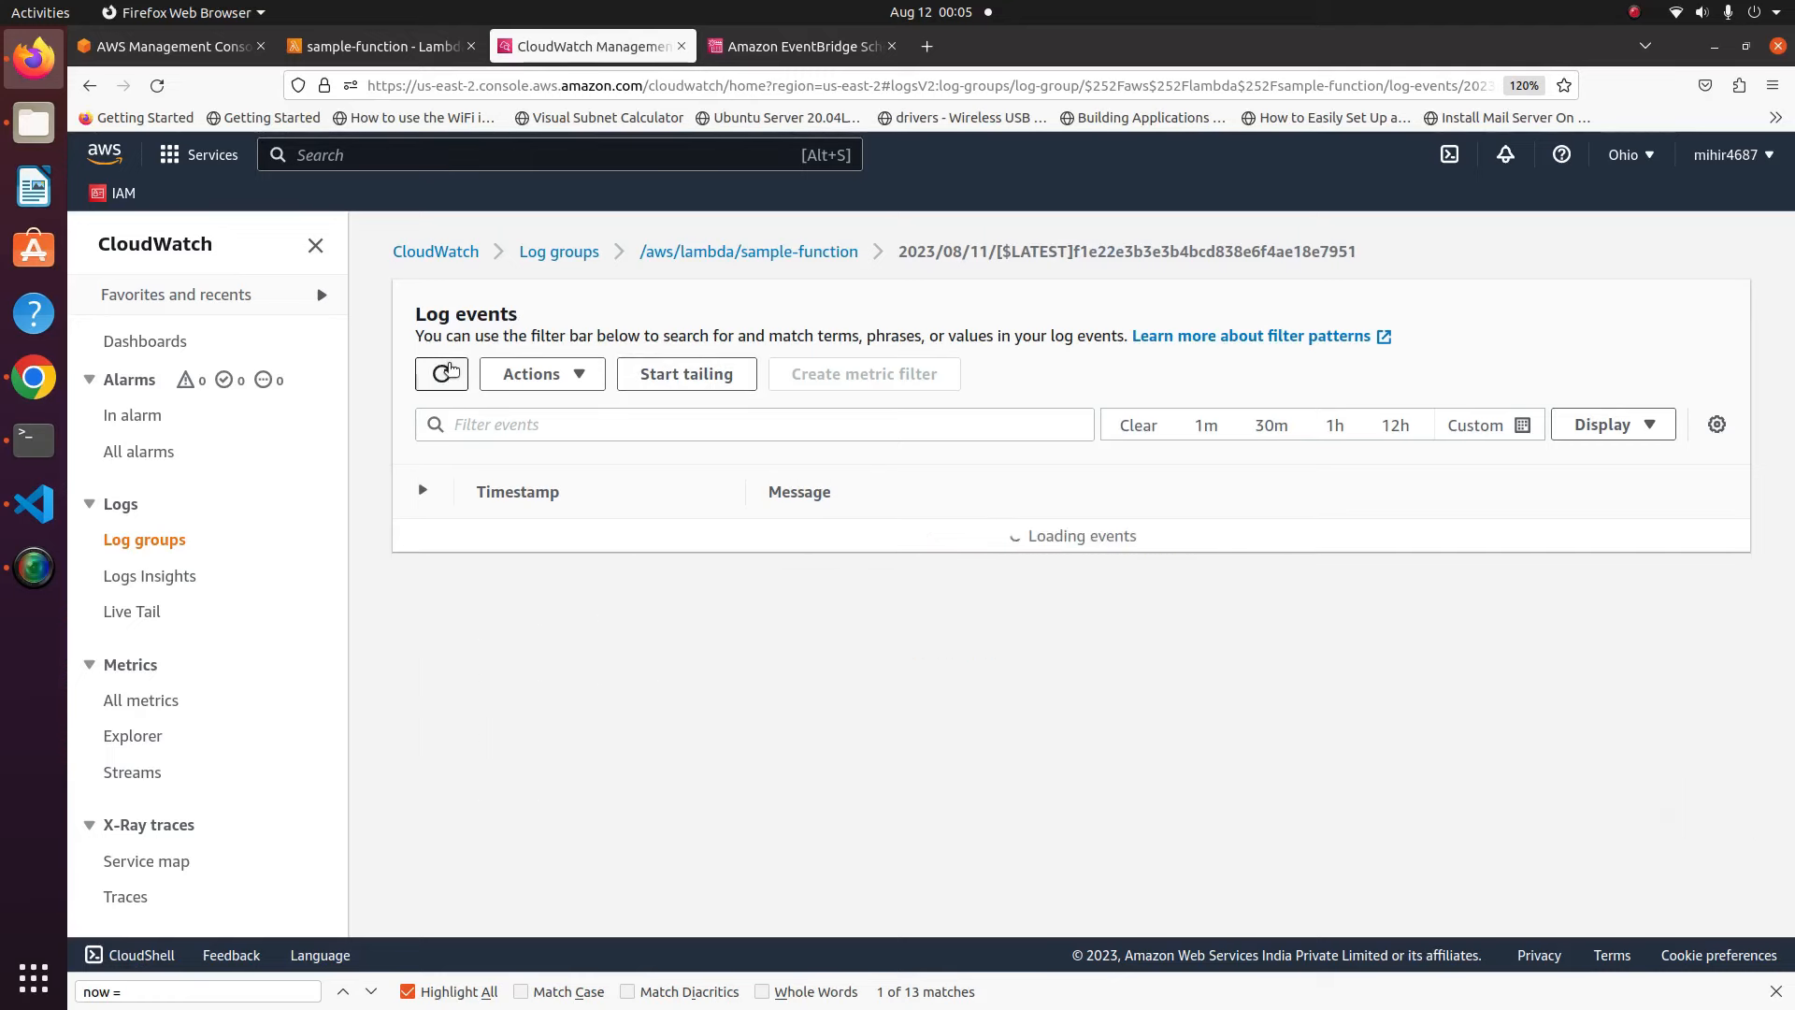
pyautogui.click(447, 372)
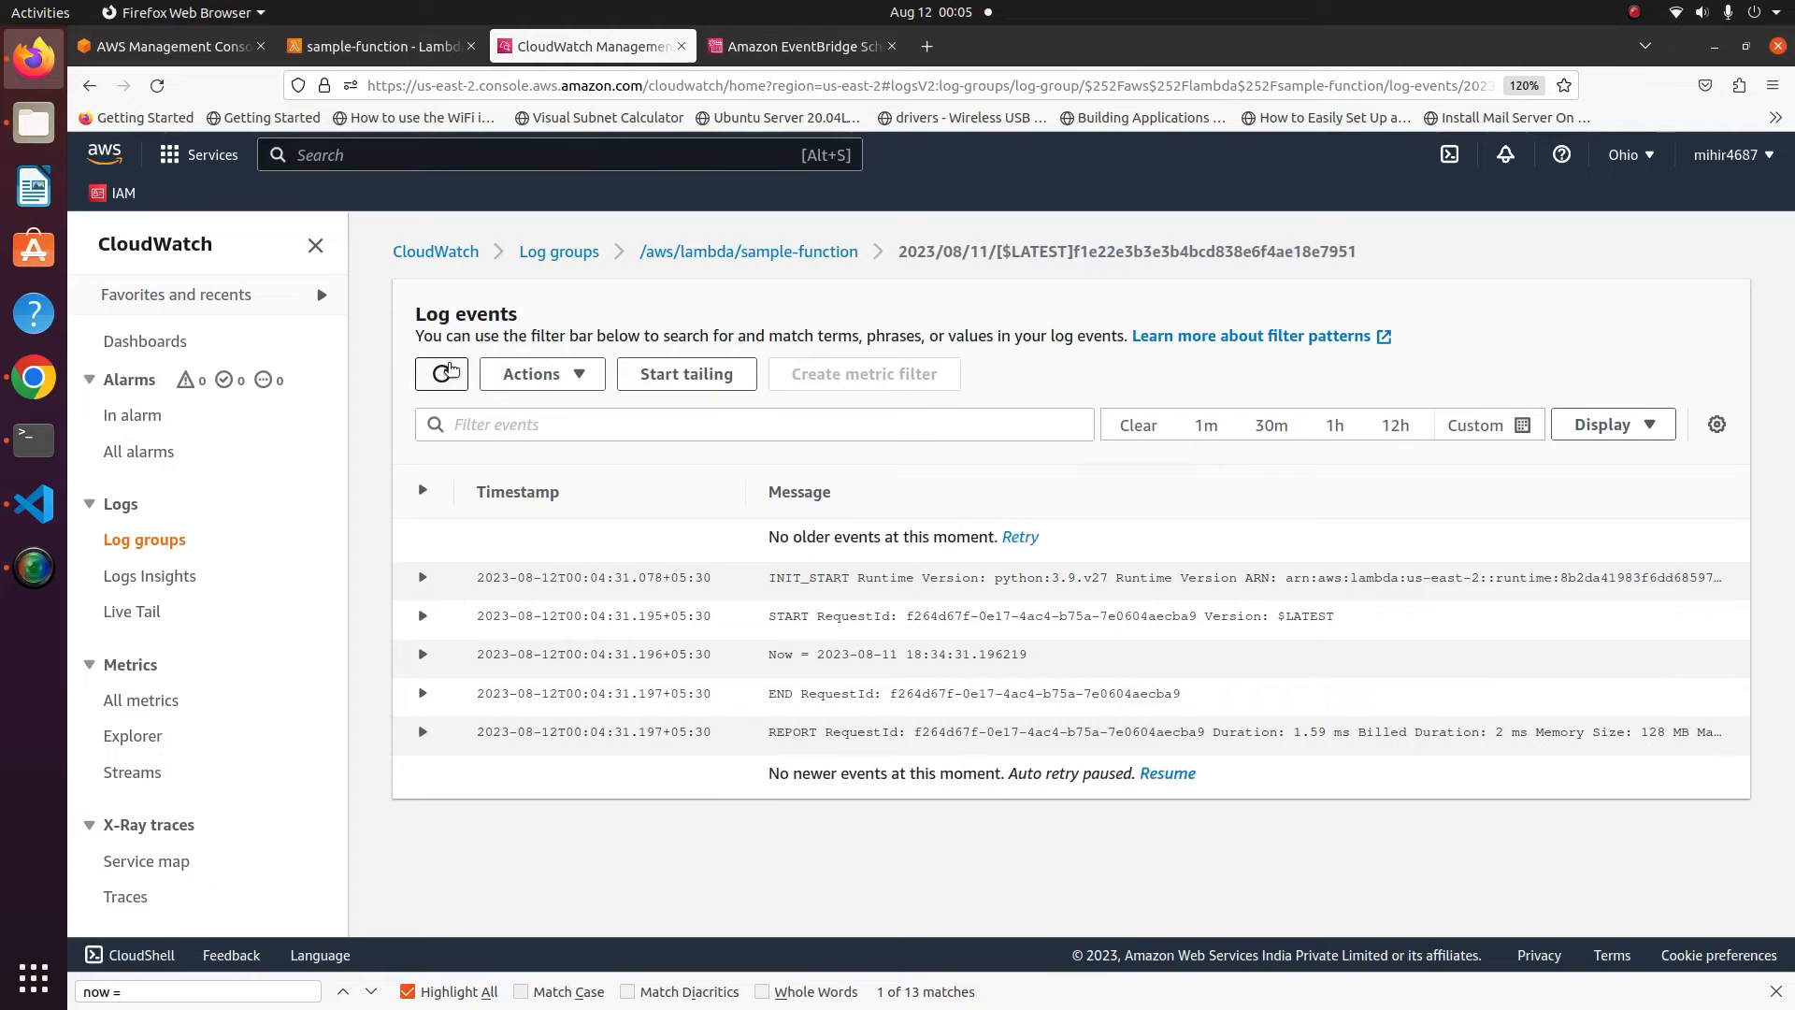
pyautogui.click(445, 372)
pyautogui.click(447, 370)
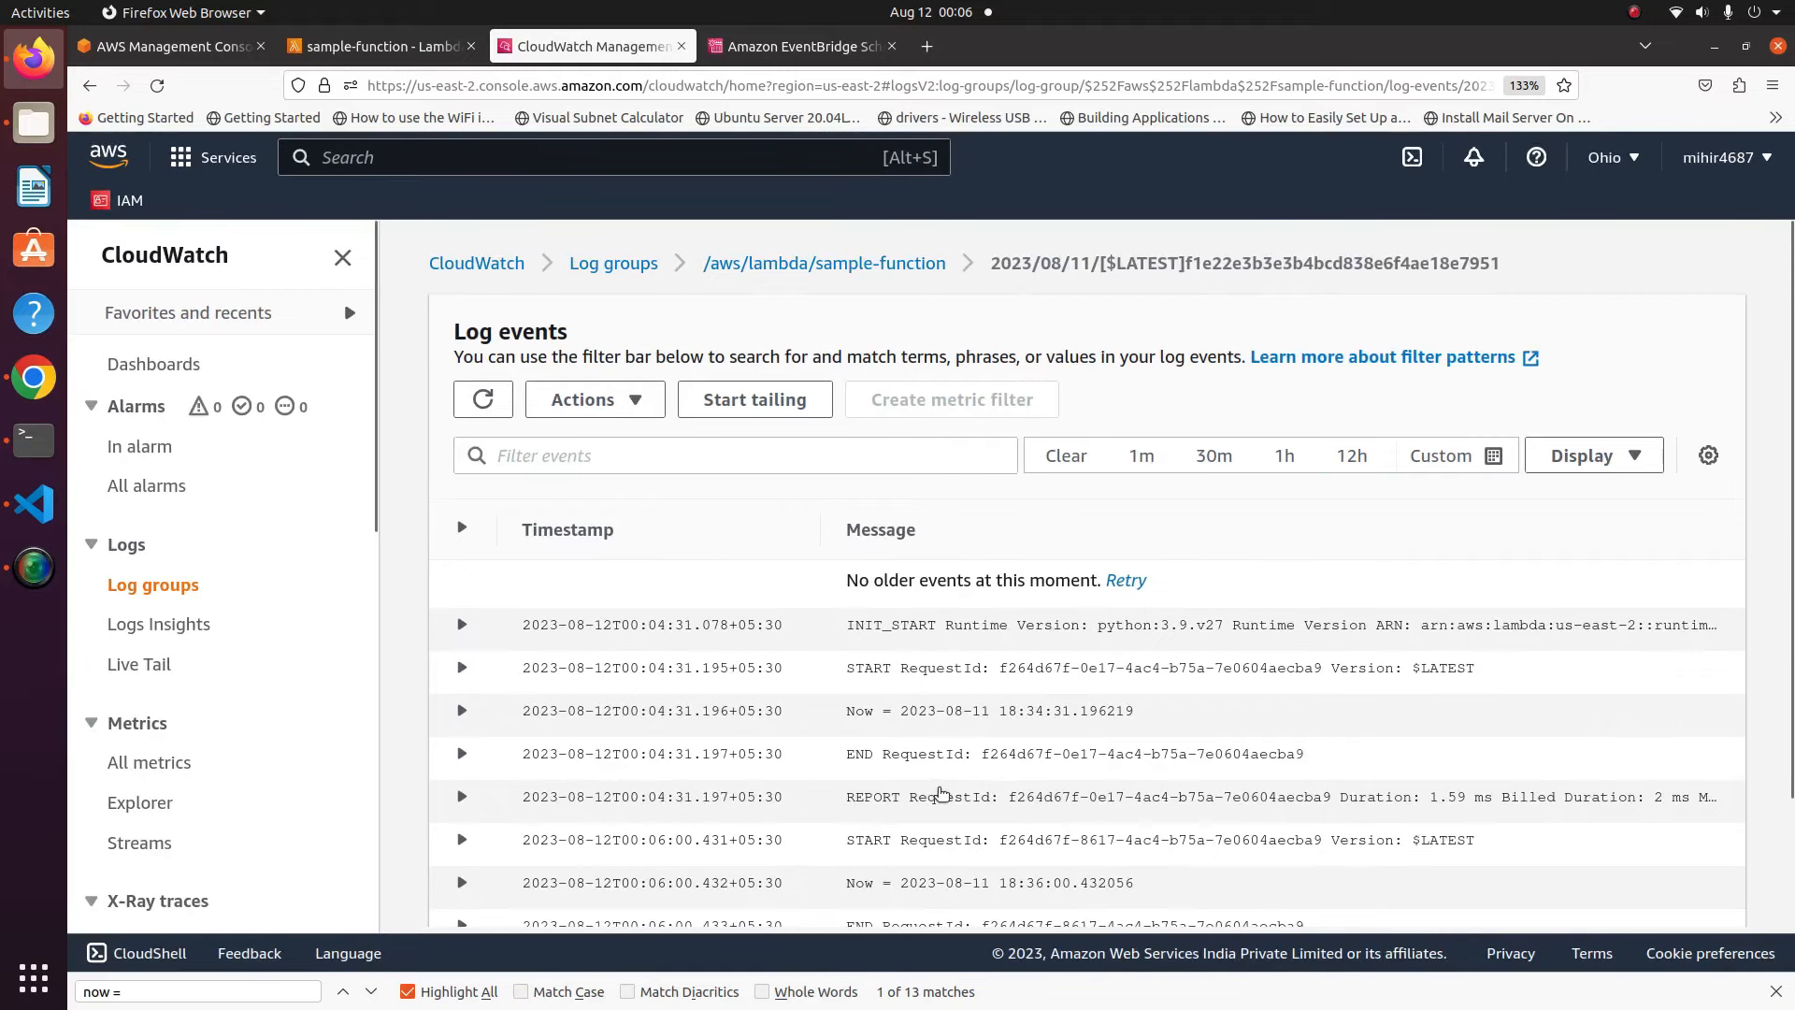
pyautogui.scroll(-3, 940, 792)
pyautogui.moveTo(846, 741); pyautogui.dragTo(1045, 753)
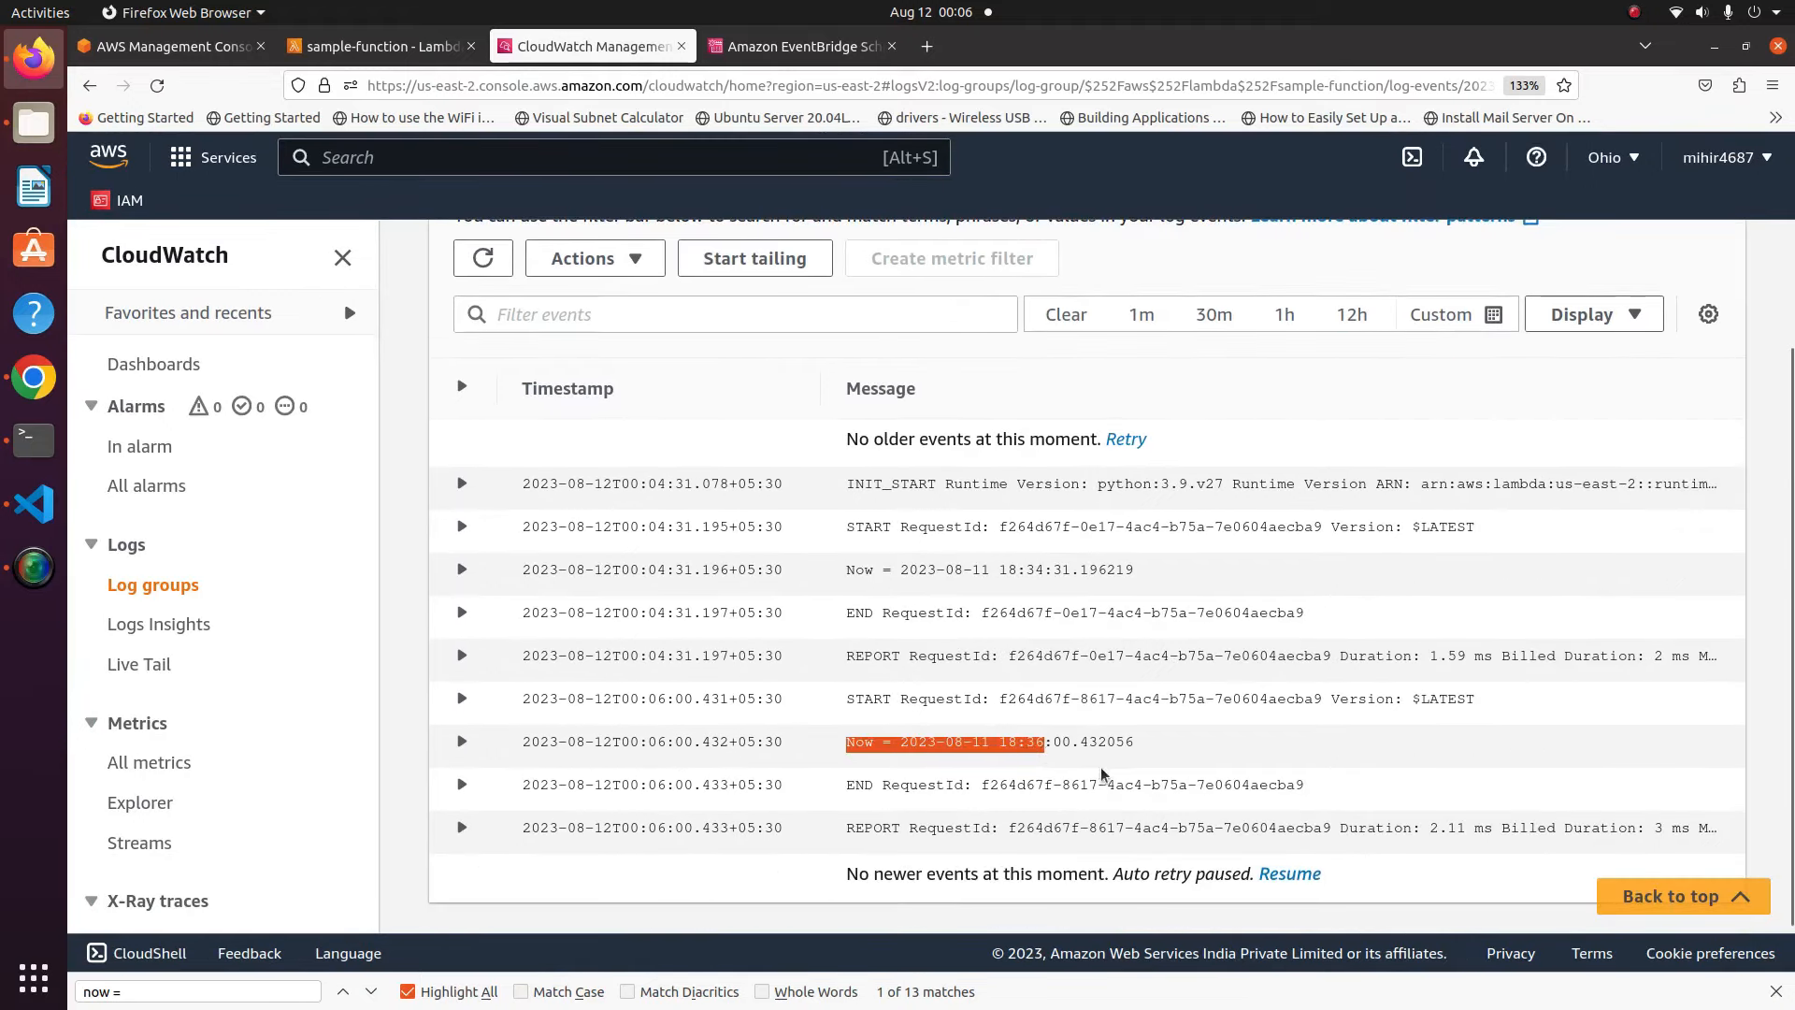
pyautogui.click(1080, 767)
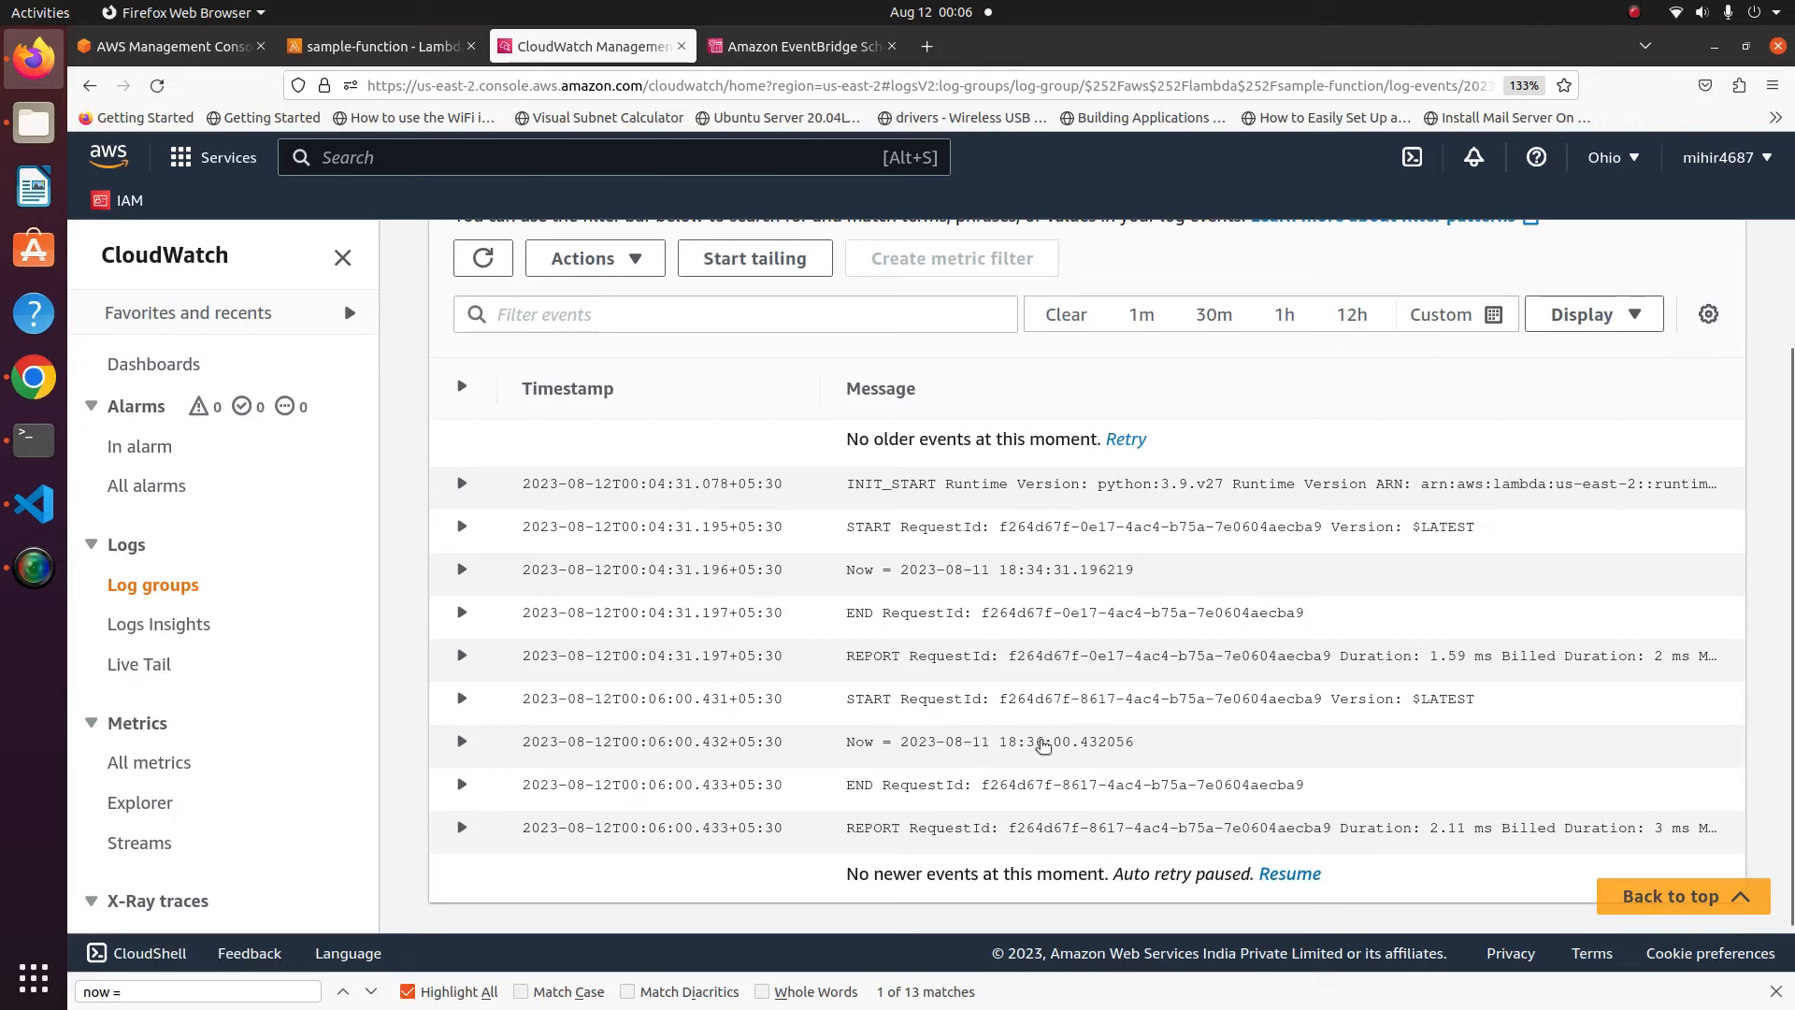